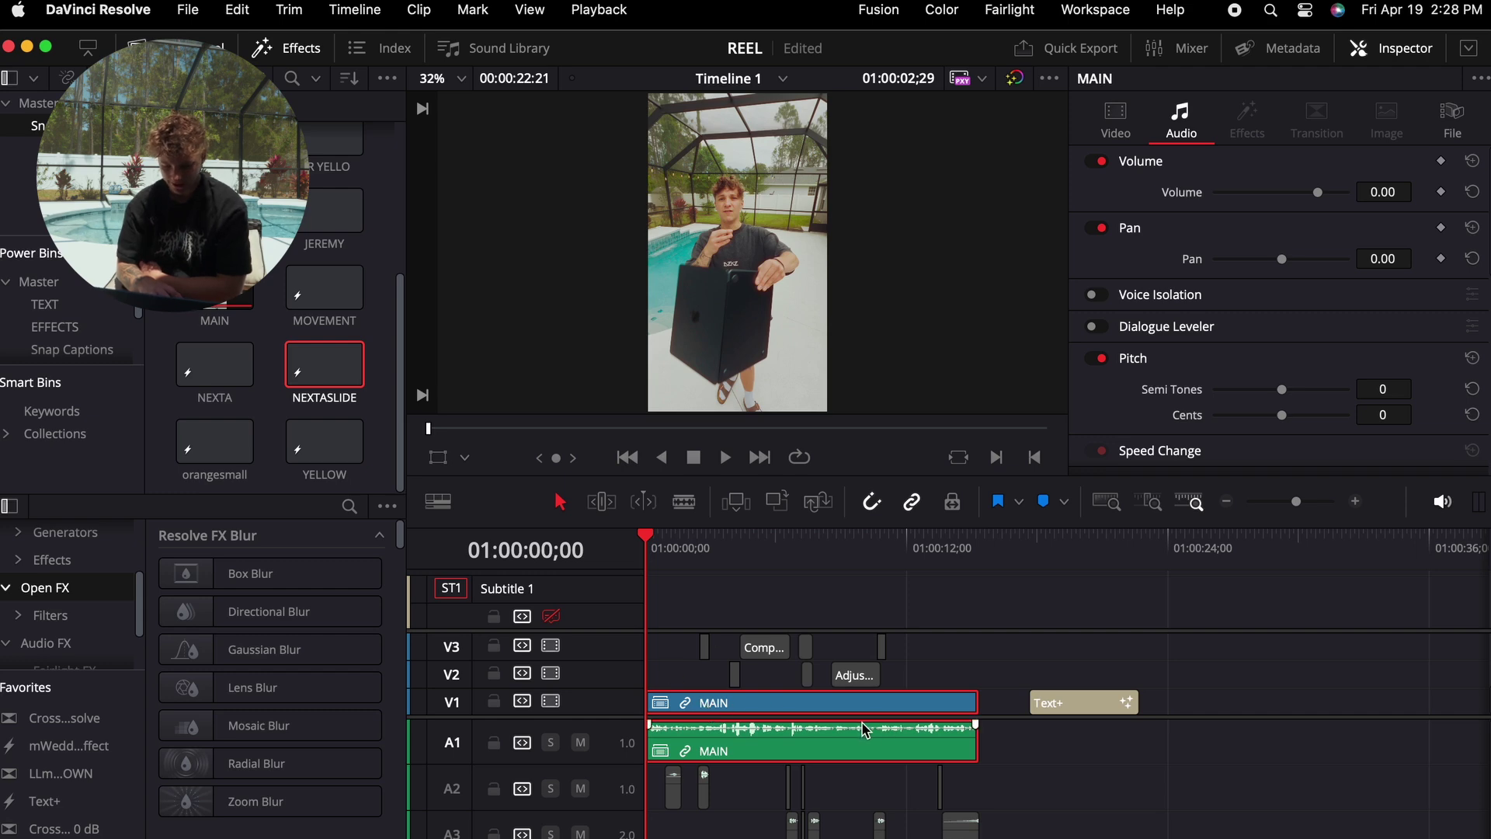
- Deselect the MAIN clips and undo to remove the earlier Text+ title
left_click(675, 681)
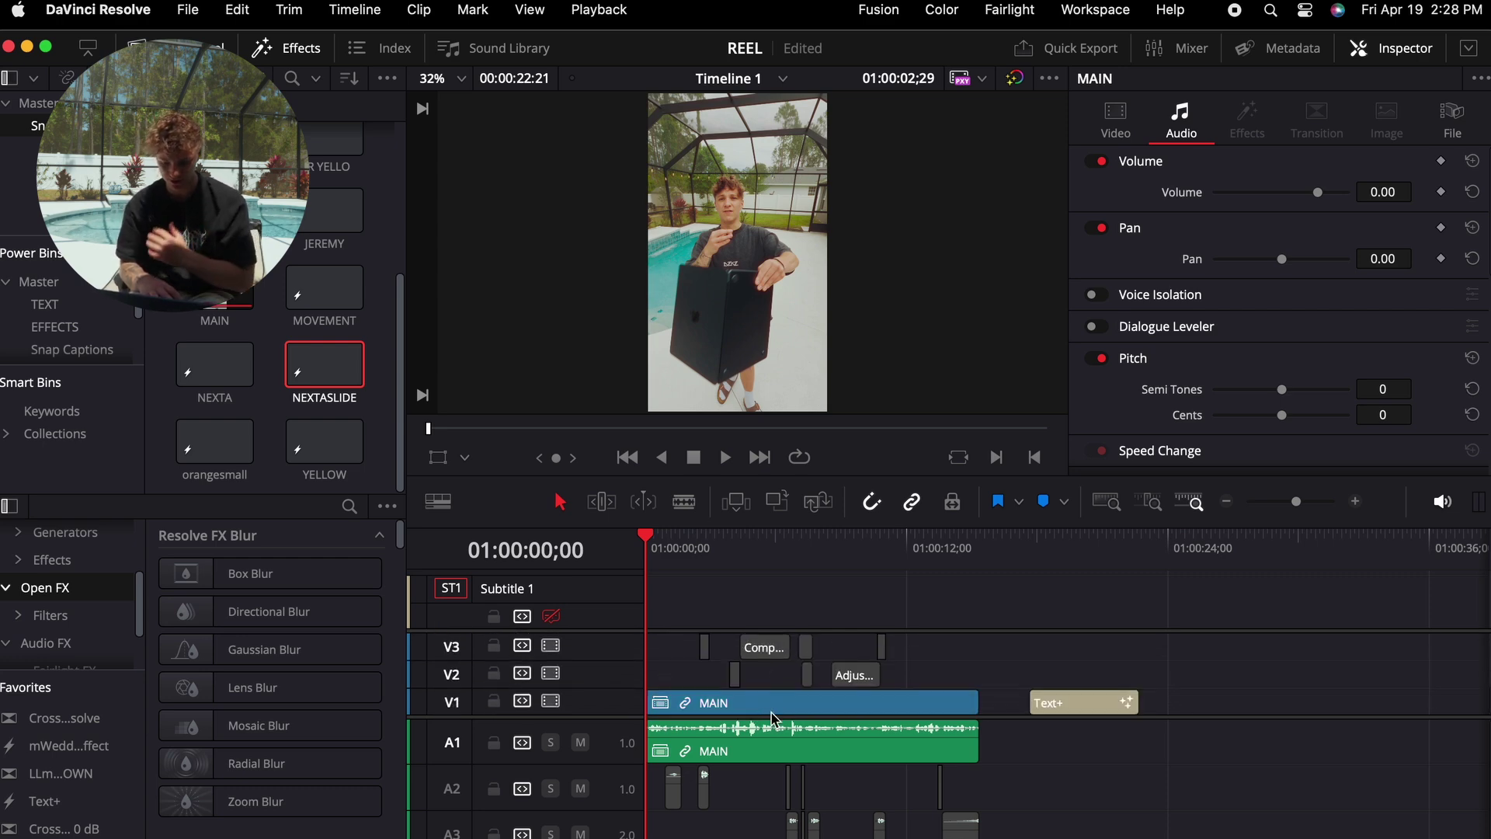
key("super+z")
scroll(46, 613, "down", 3)
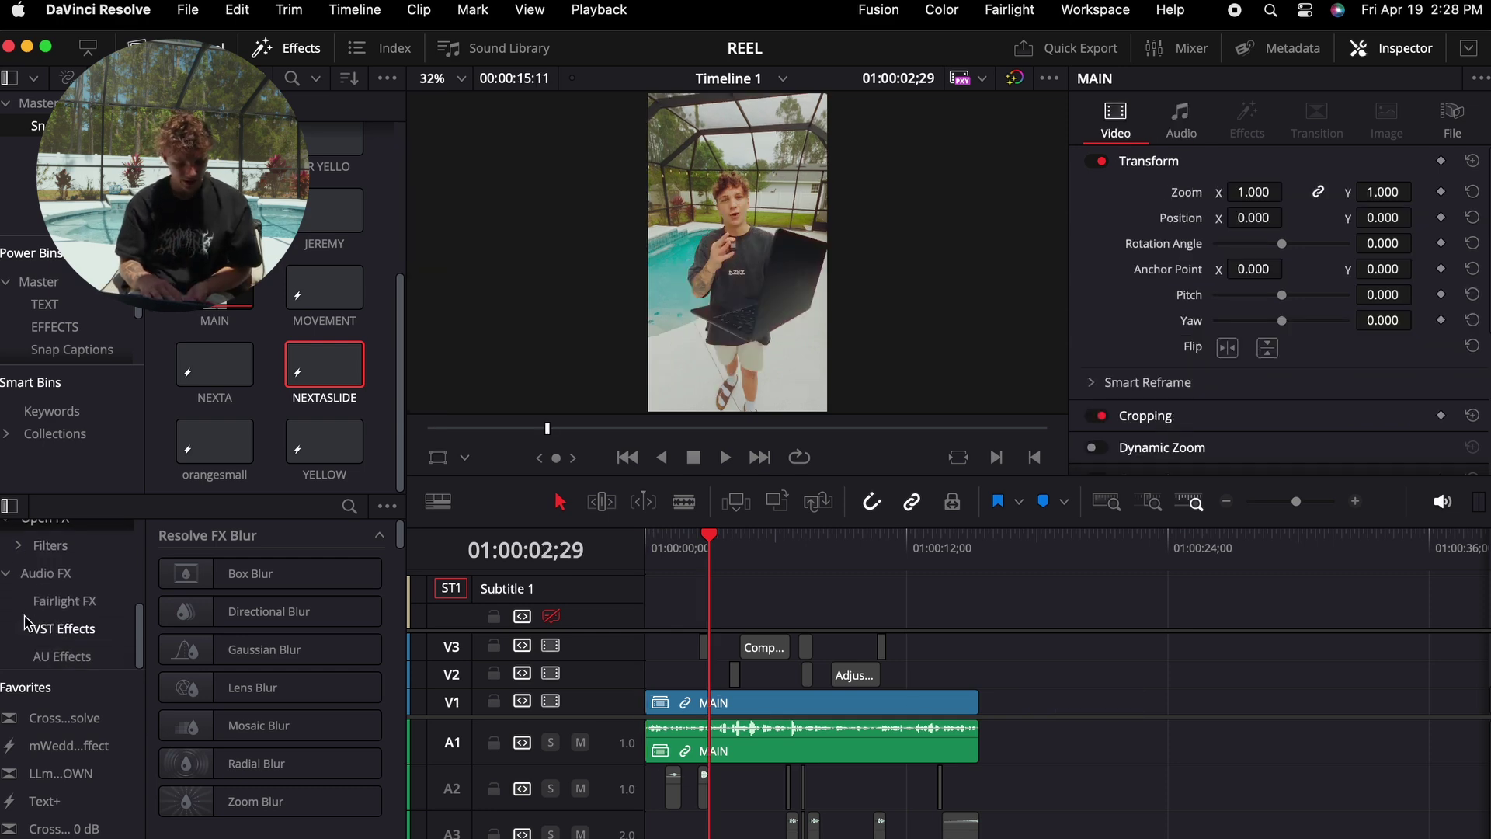
scroll(28, 621, "up", 4)
scroll(26, 621, "up", 2)
- Place a new Text+ title from Toolbox > Titles on V1 after MAIN and select it
left_click(35, 619)
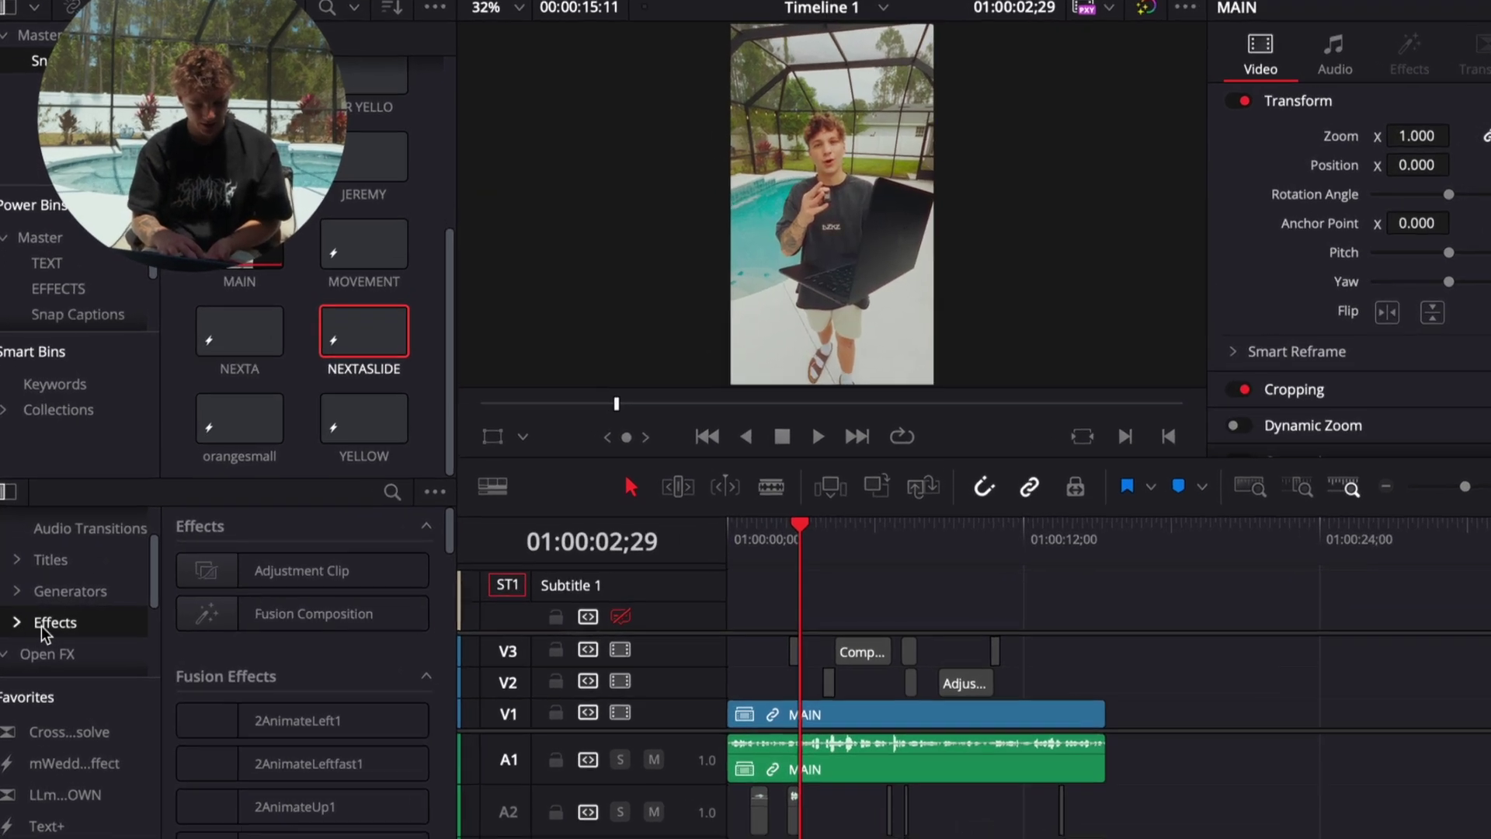
scroll(27, 613, "up", 2)
left_click(58, 621)
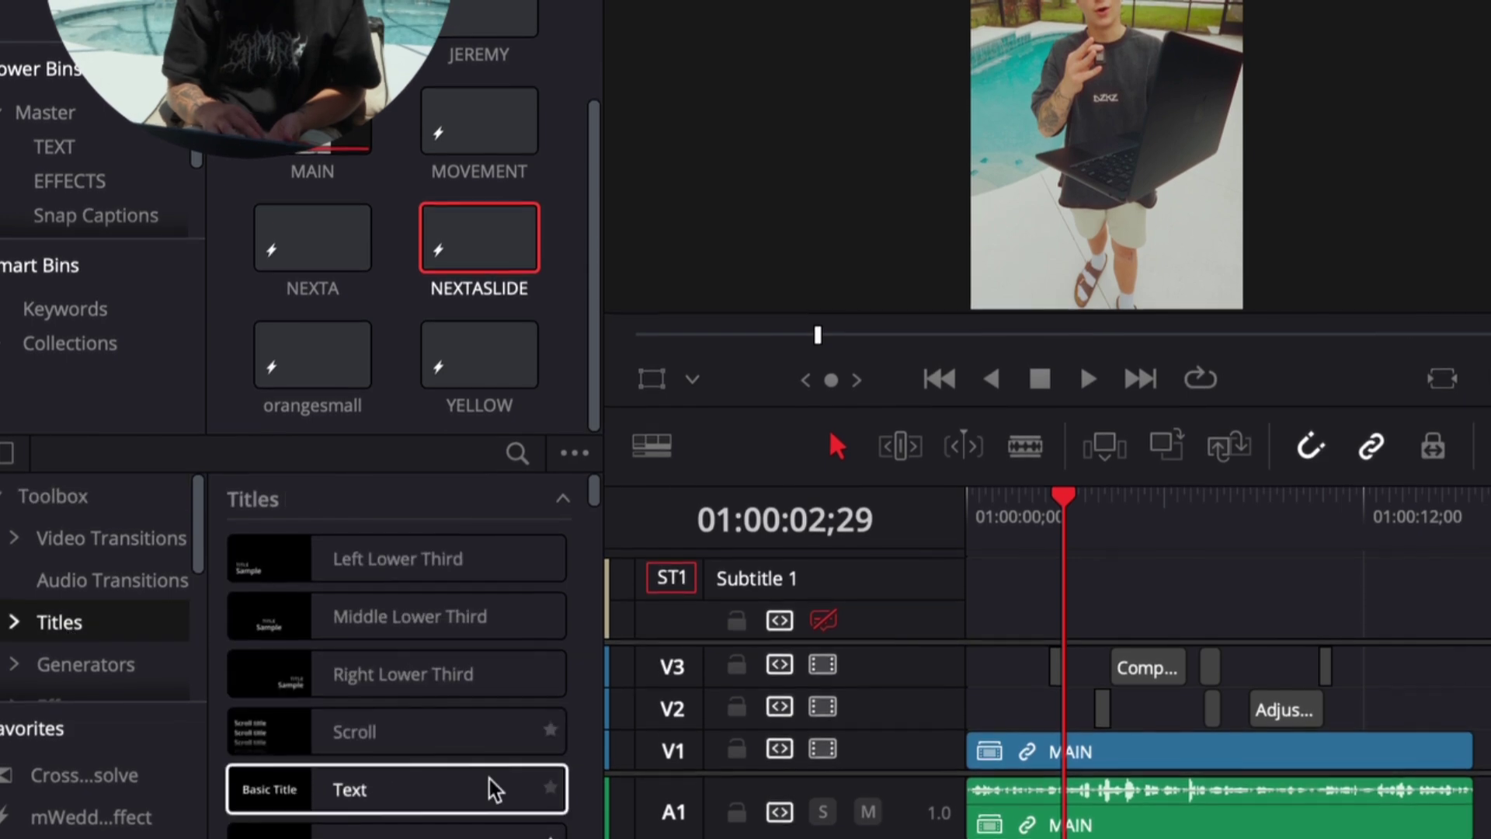
scroll(493, 786, "down", 3)
left_click_drag(383, 693, 1490, 735)
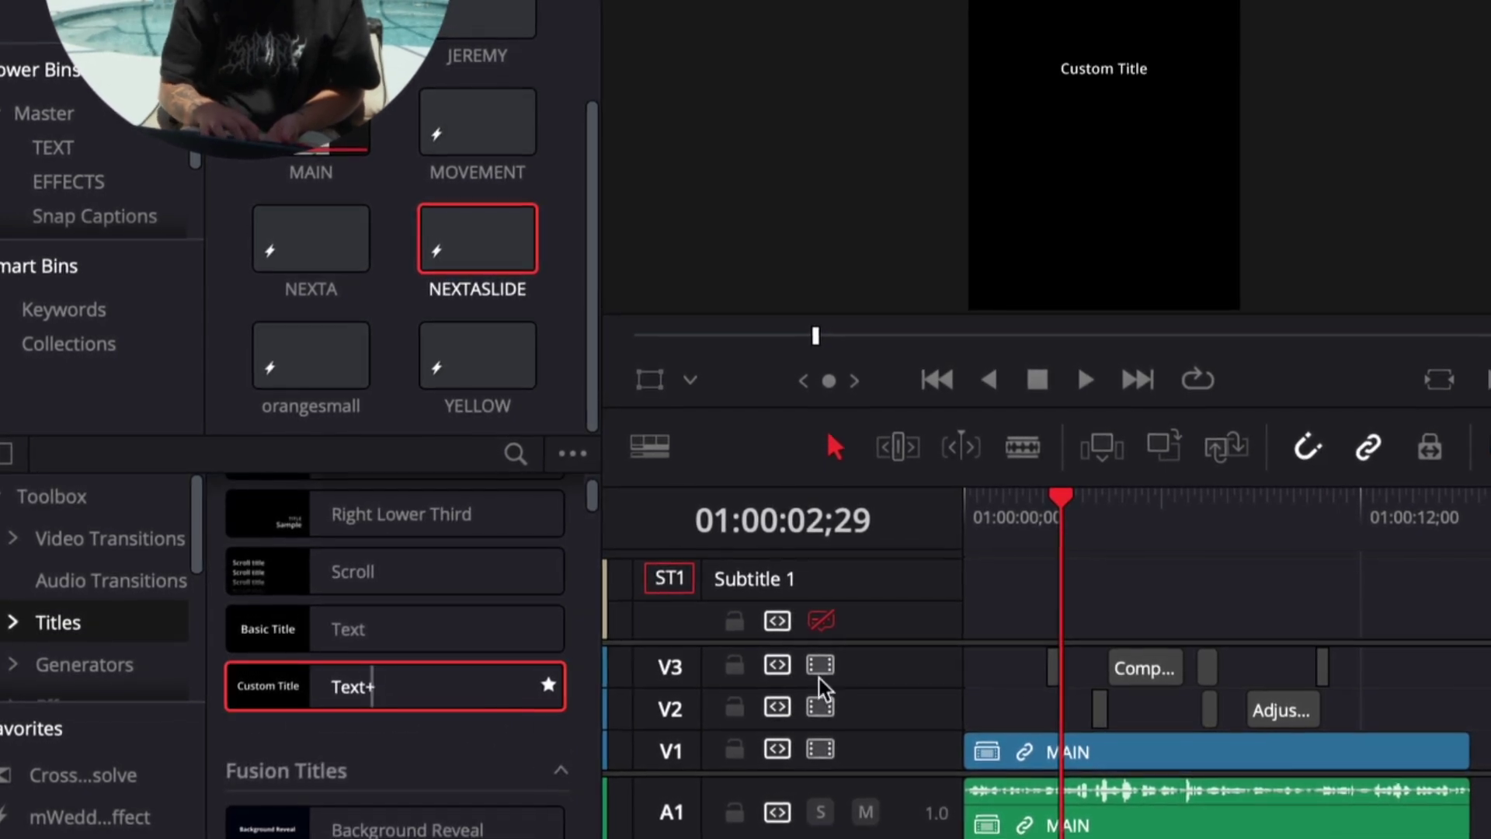
left_click_drag(1163, 702, 1267, 715)
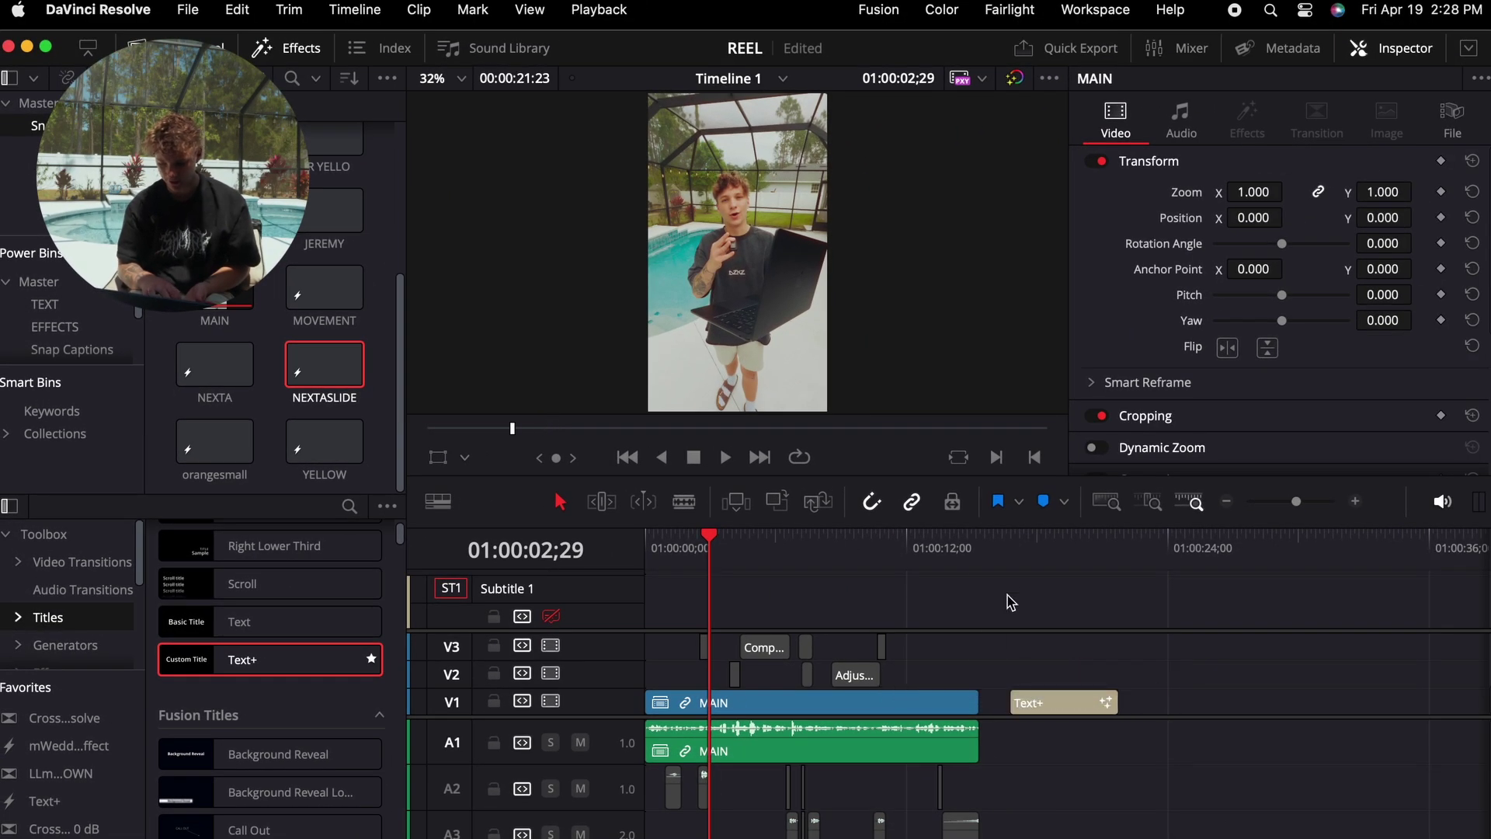
left_click(1143, 550)
left_click(1055, 704)
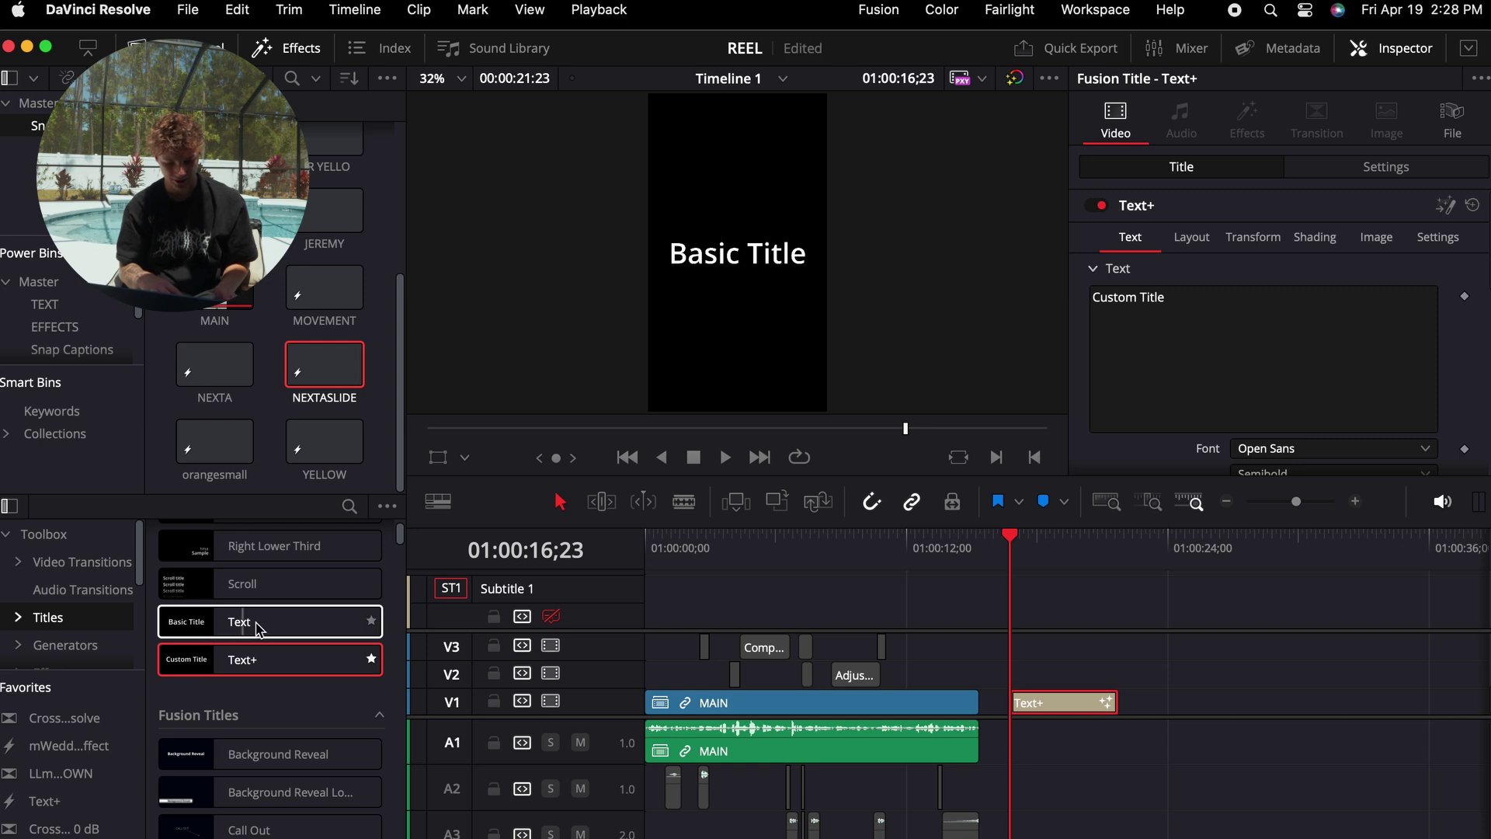
- Change the title text to SUPER GOOD, view at 75%, and enlarge the text size
scroll(1151, 356, "down", 2)
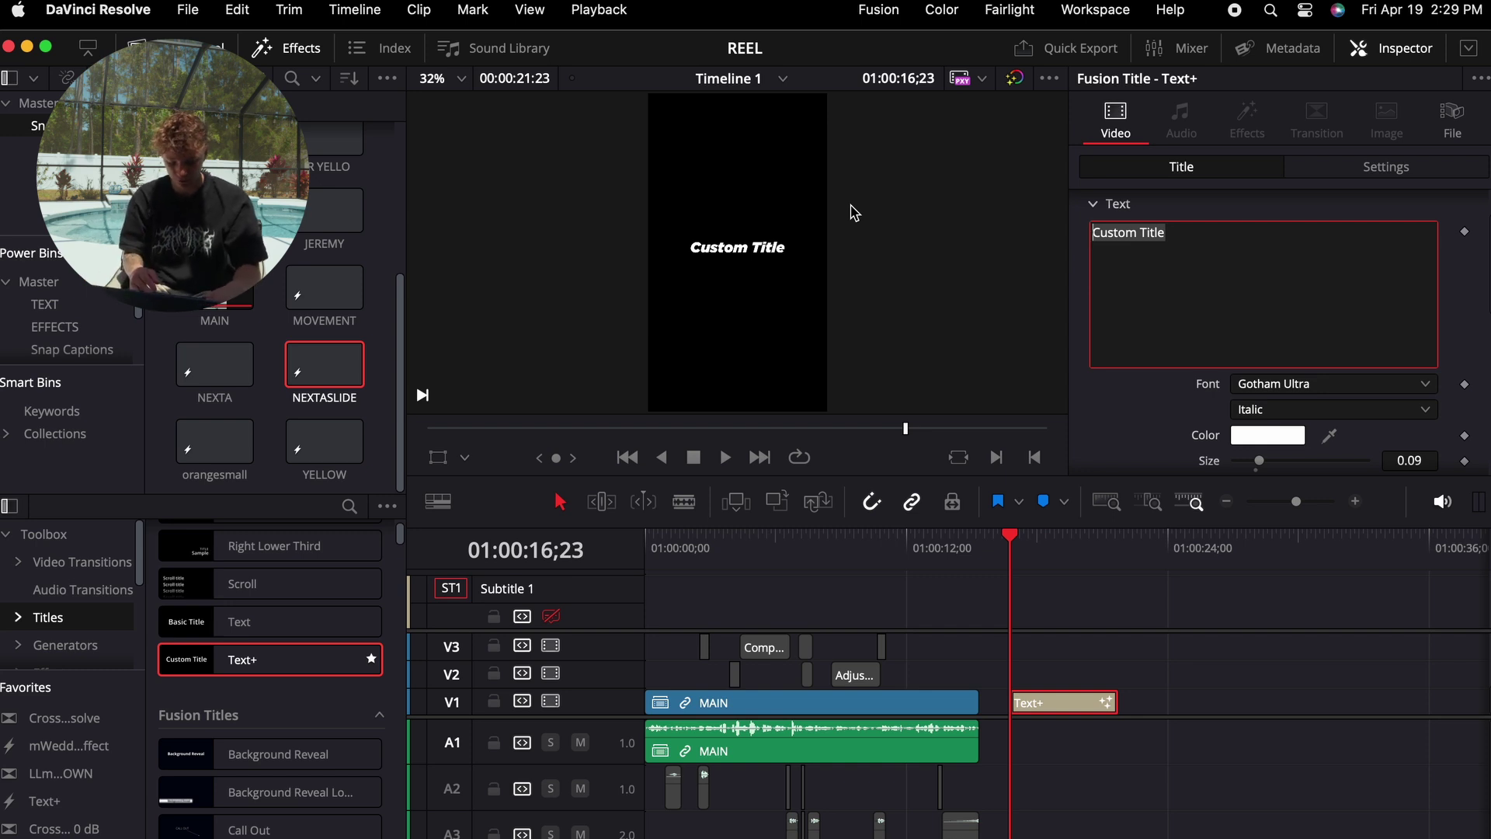
type("SUPER GOOD")
left_click(462, 78)
left_click(438, 215)
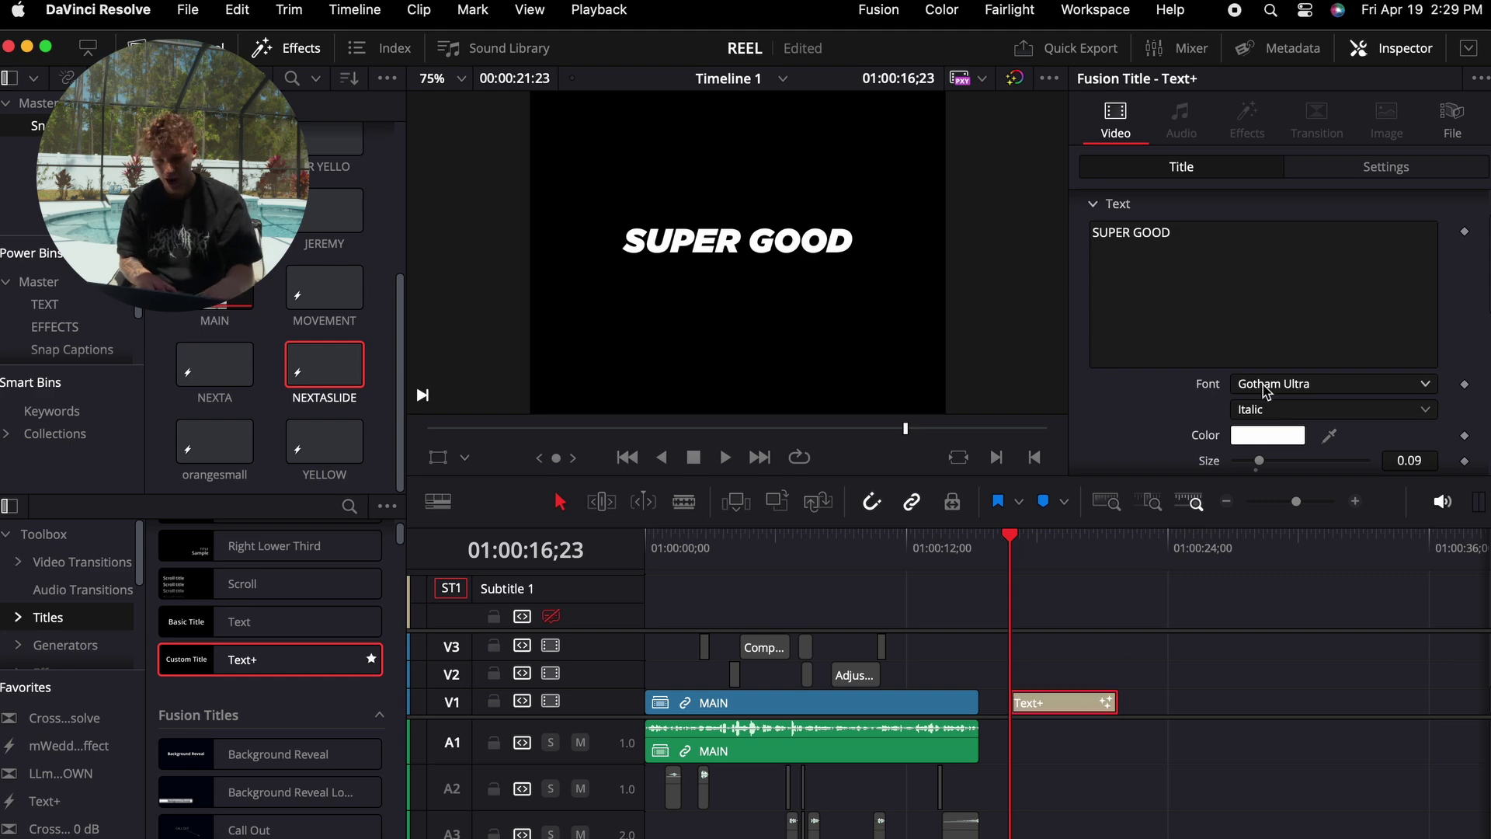
left_click_drag(1258, 460, 1276, 461)
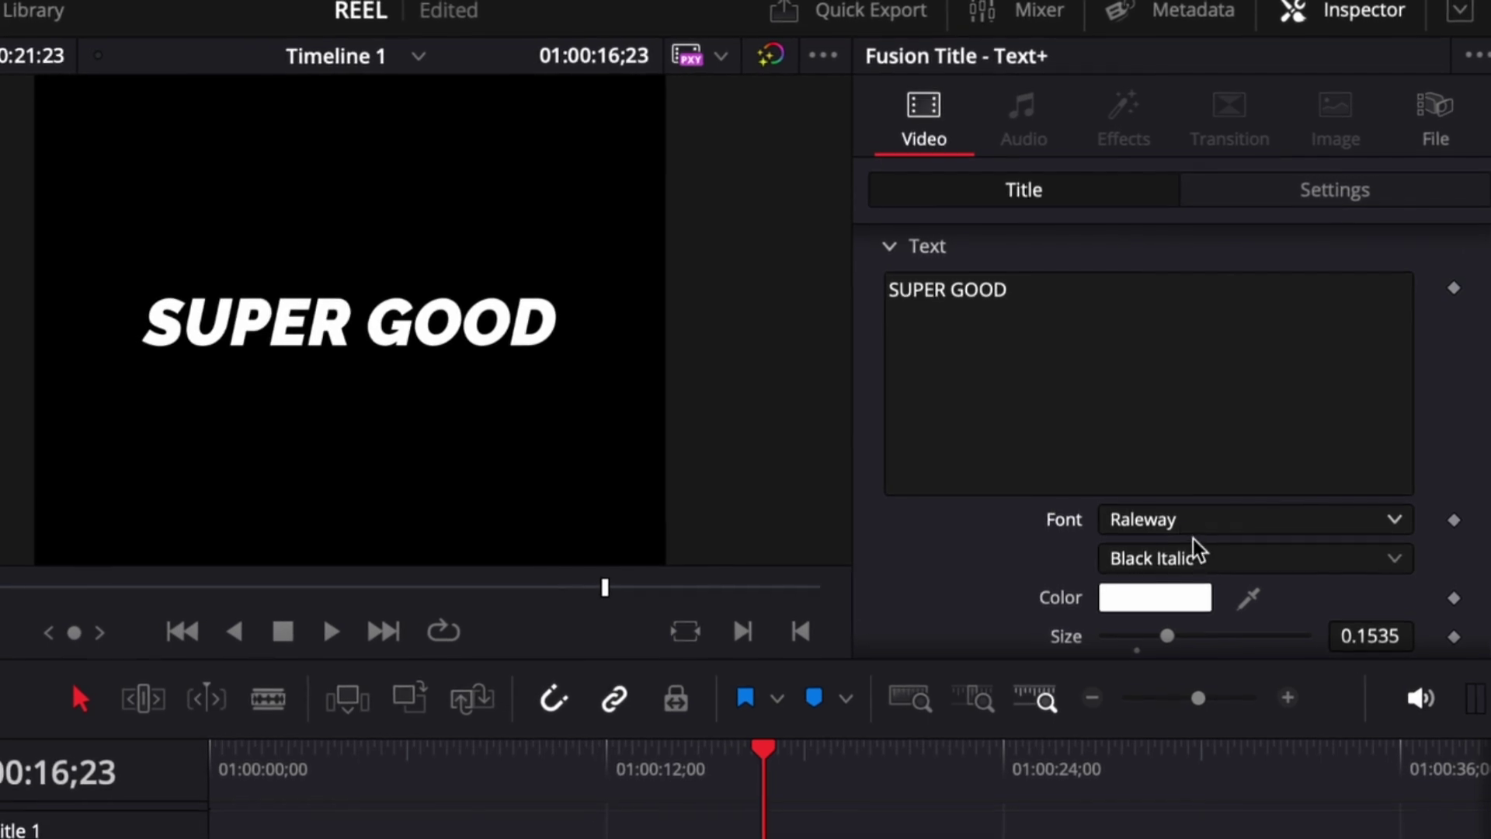
- Try the Raleway Light Italic weight, revert to Black Italic, and open the title in Fusion
left_click(1164, 560)
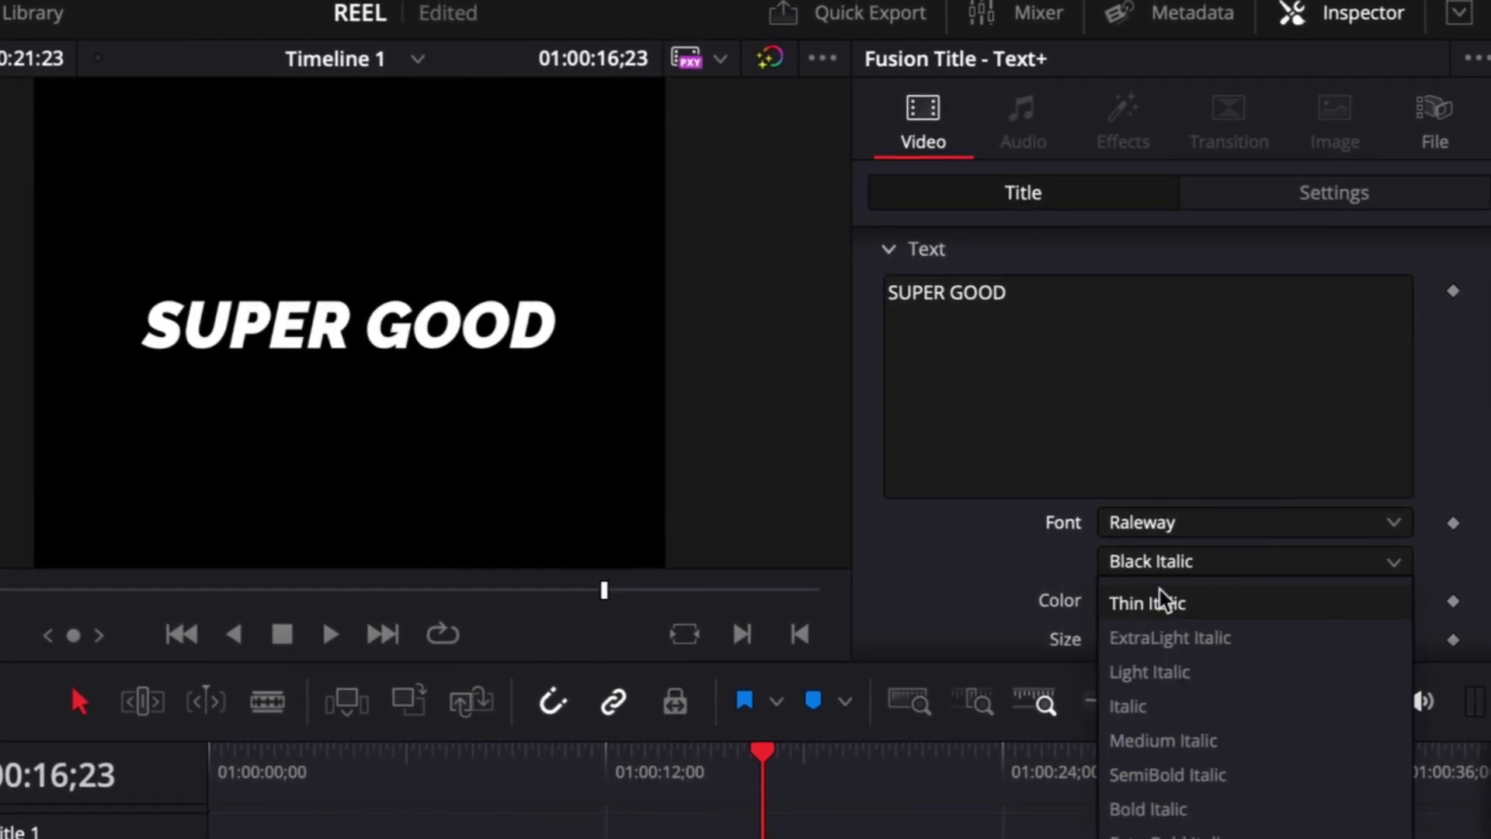
left_click(1165, 673)
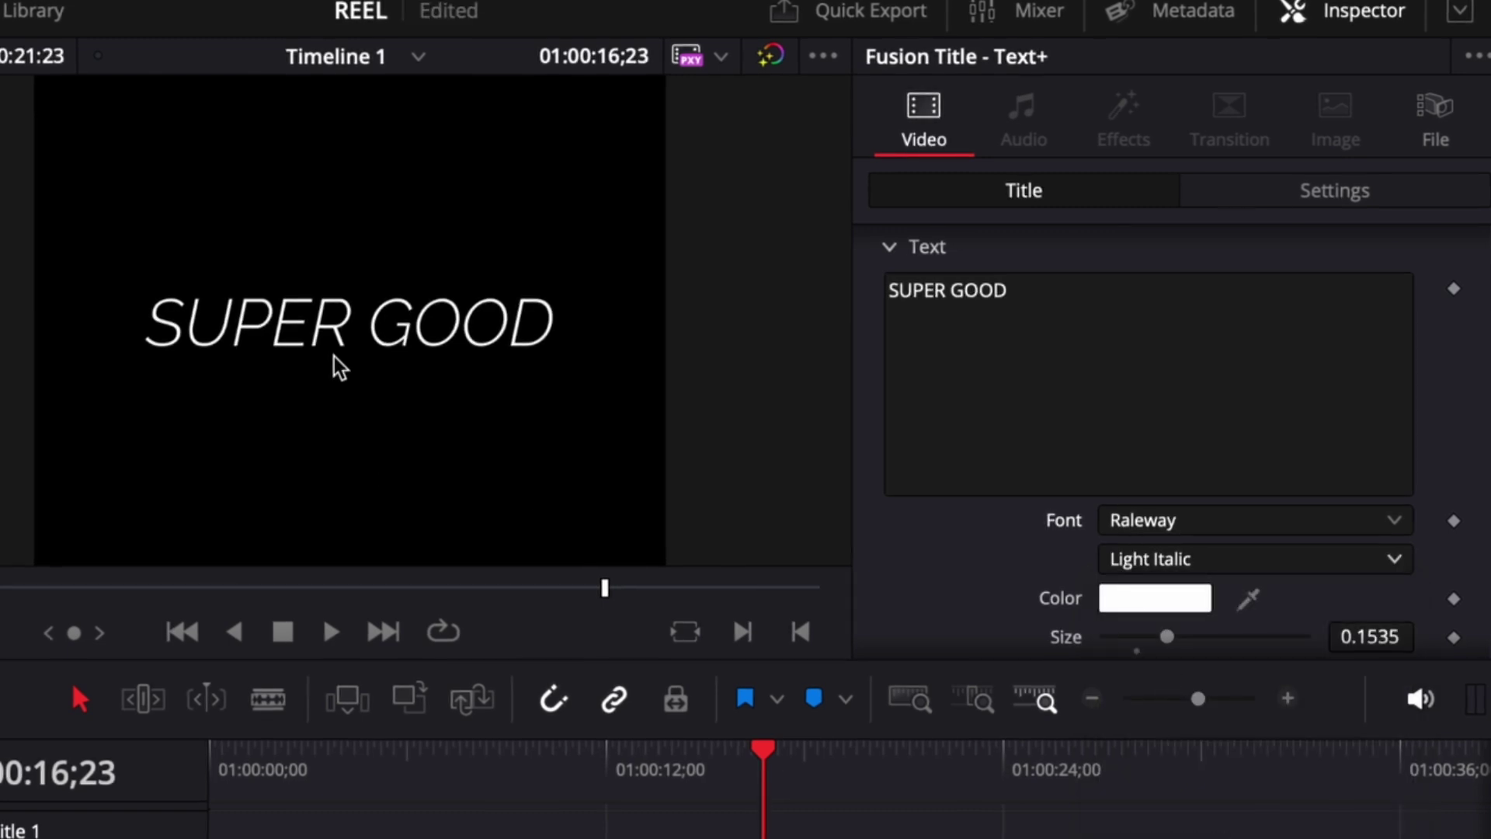
scroll(338, 363, "up", 2)
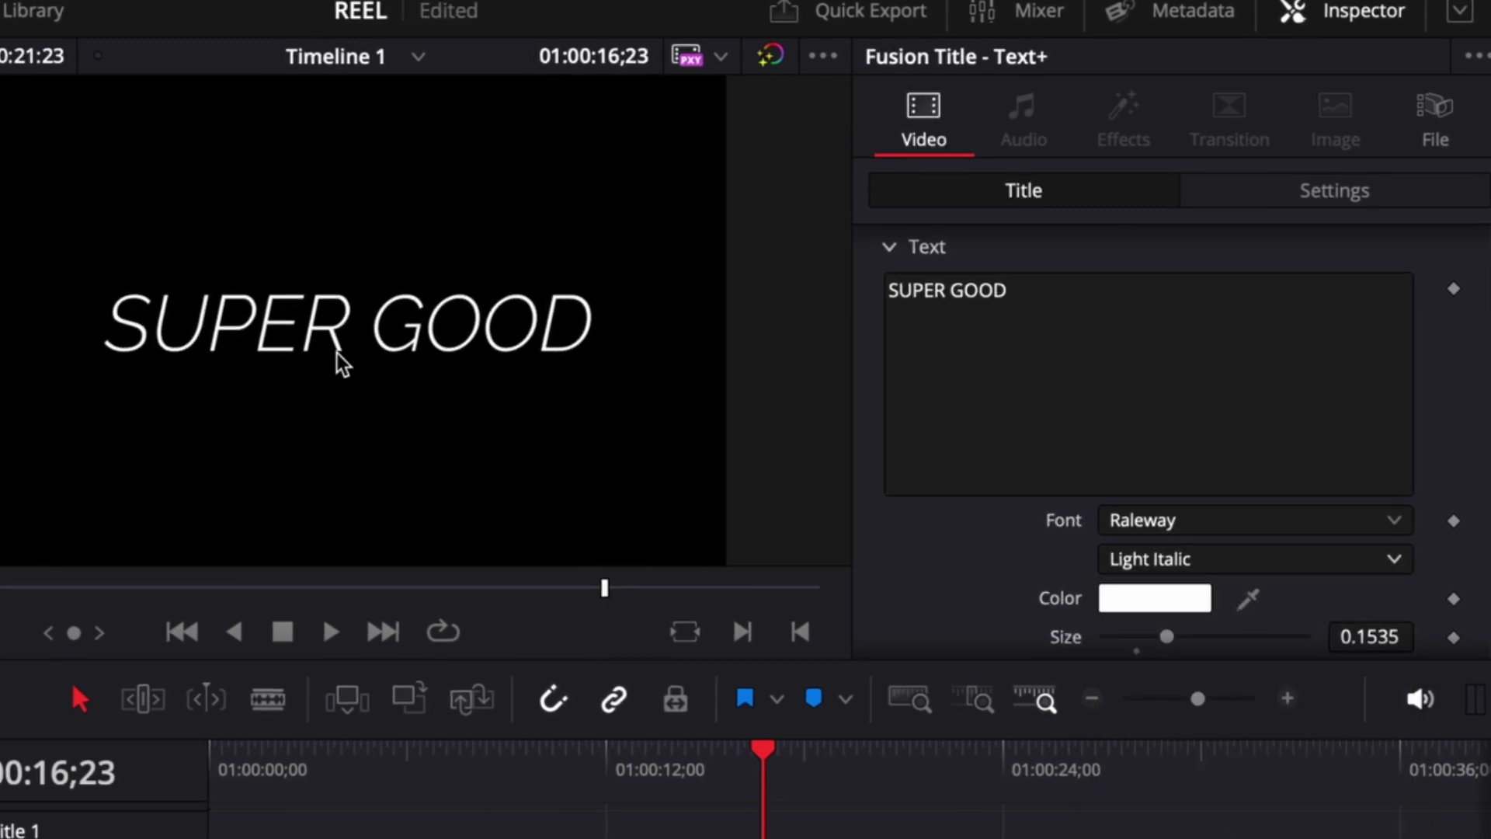
left_click(1157, 575)
left_click(1149, 832)
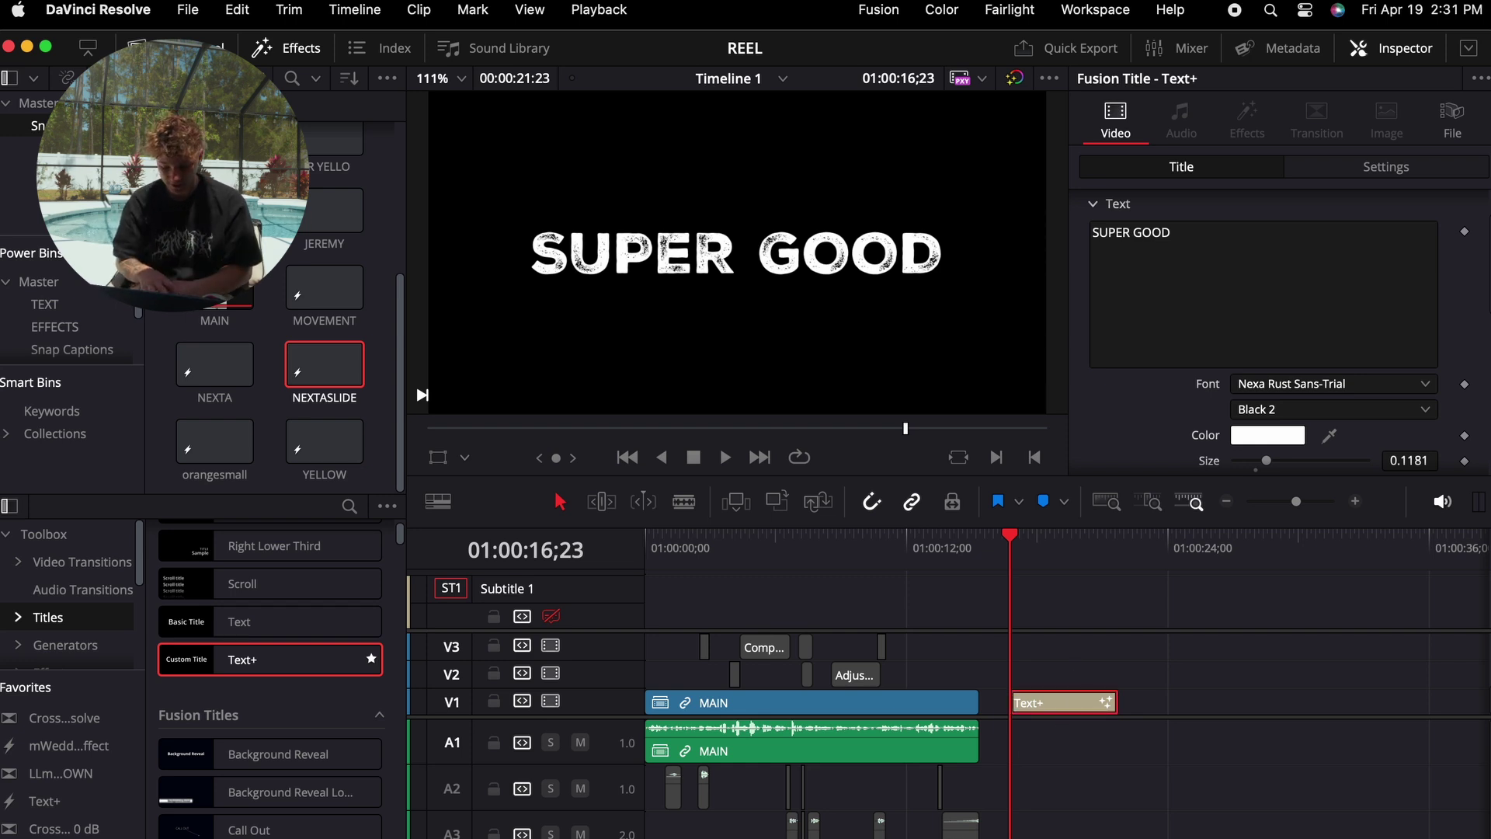
key("shift+5")
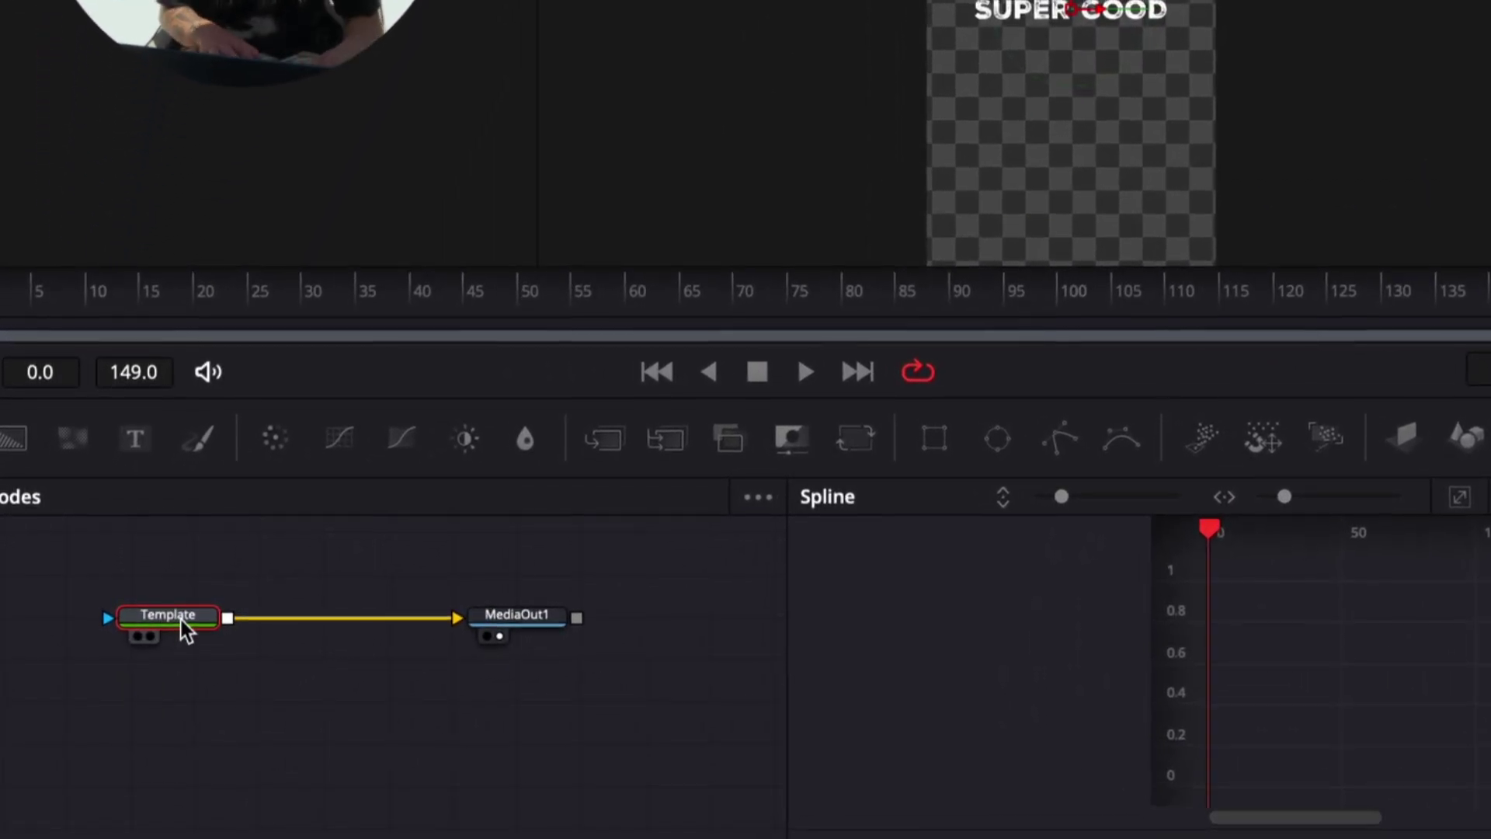
- Add a Glow node after Template with Glow Size 44.1 and Glow 0.732, viewing at 100%
key("shift+space")
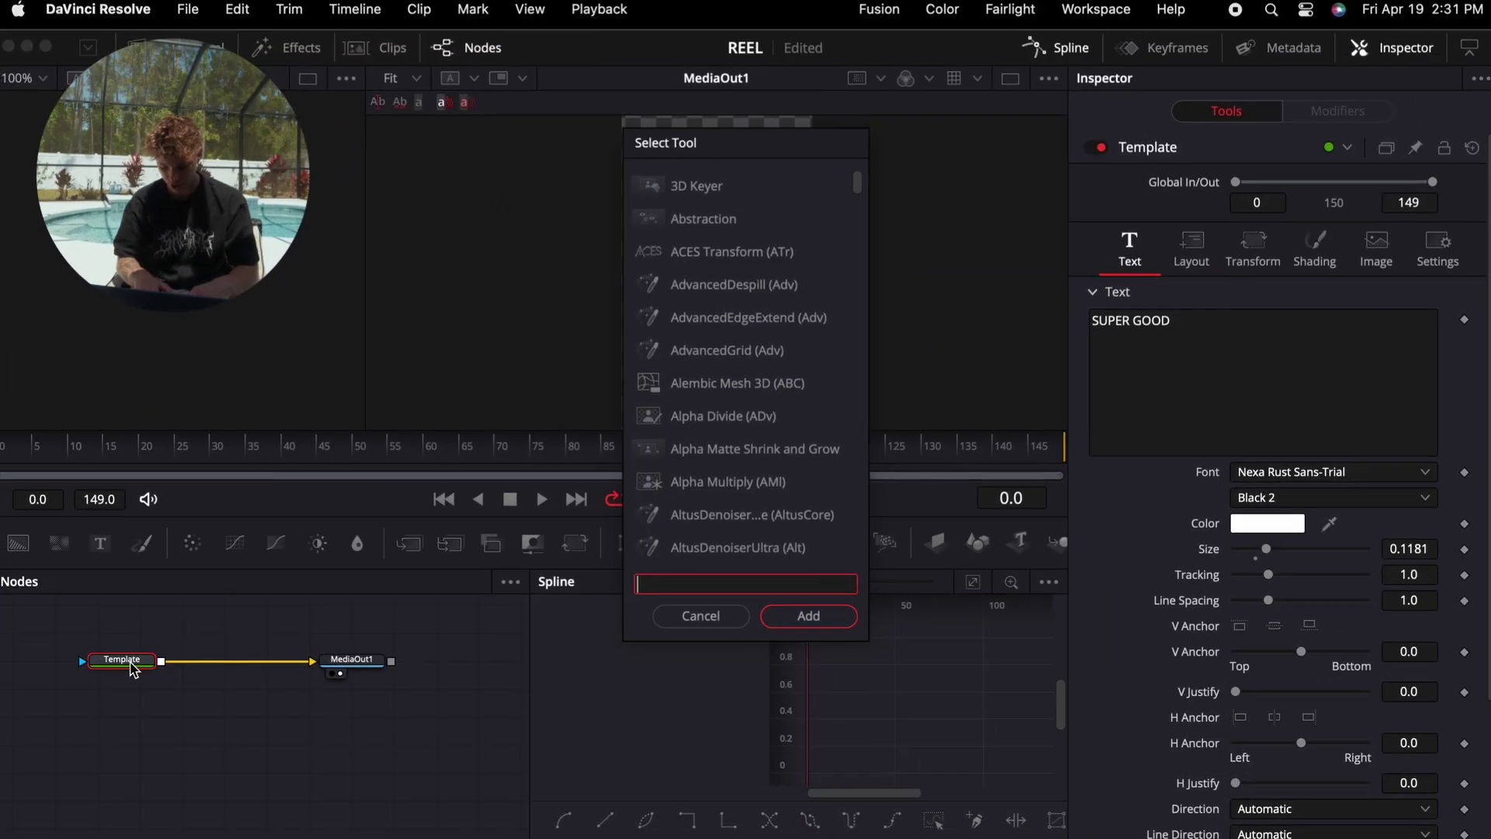
type("glow")
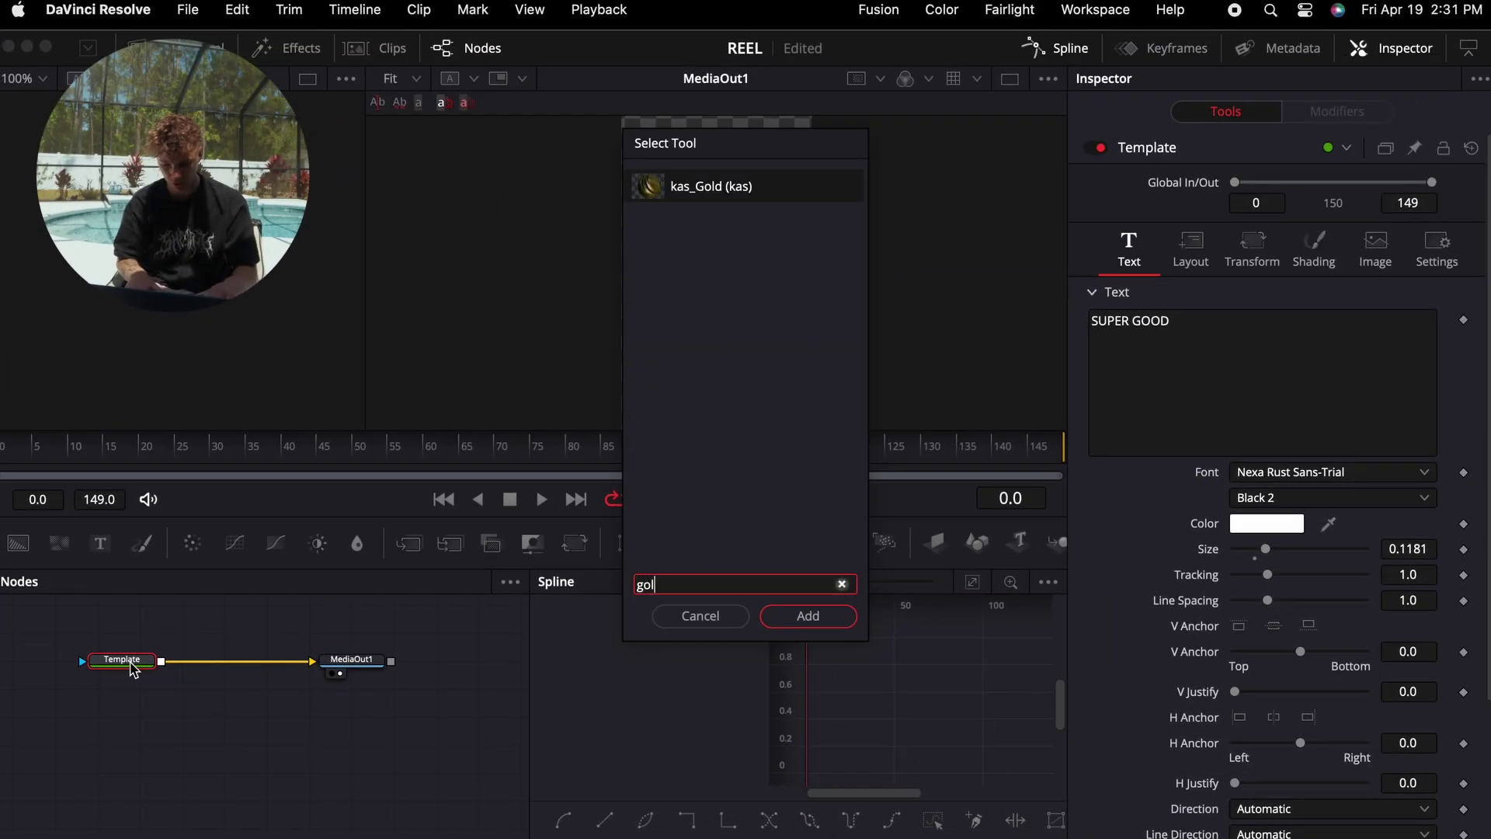
key("Return")
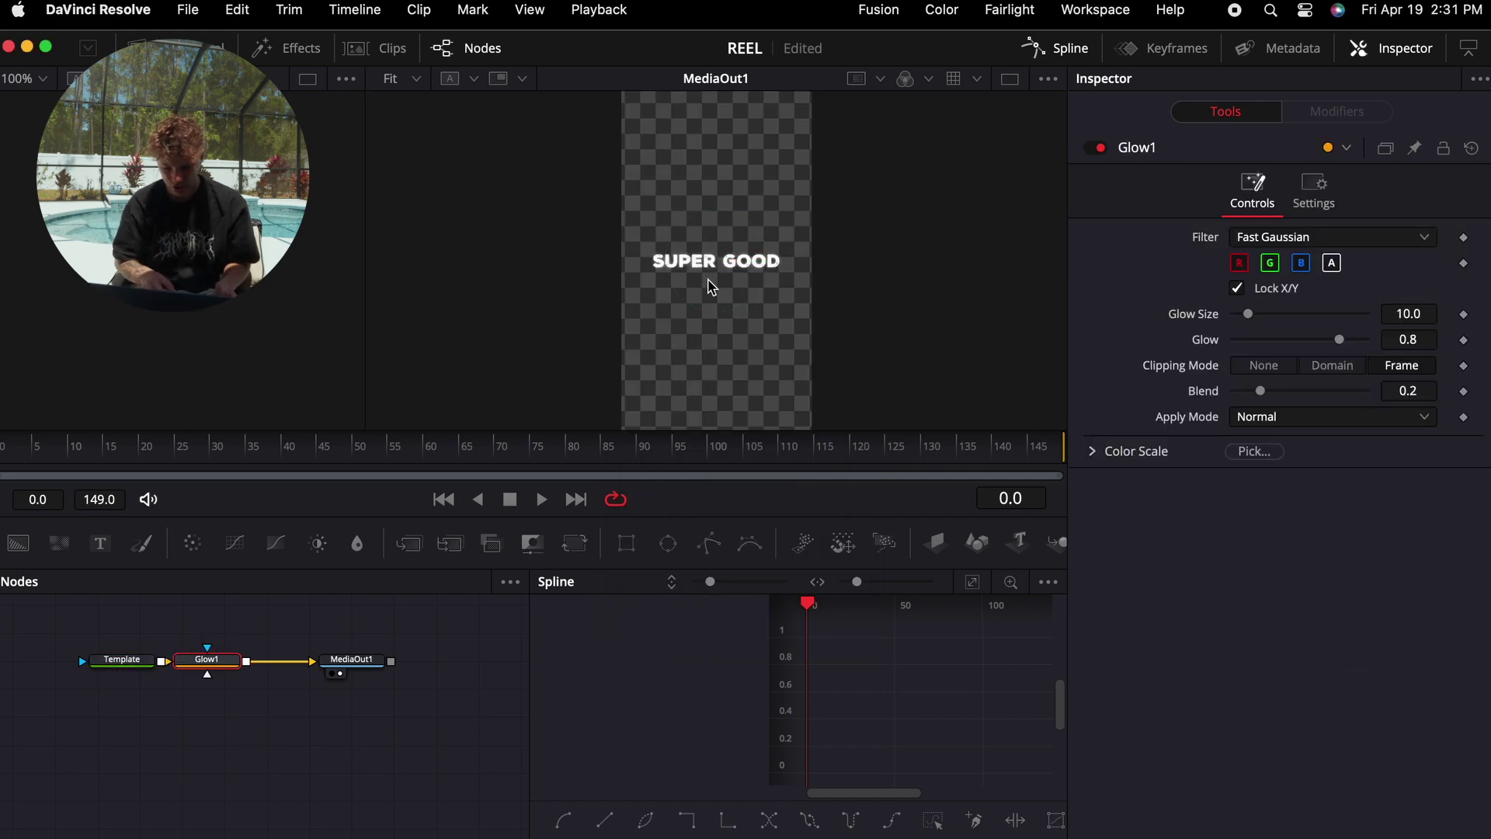
left_click(414, 81)
left_click(416, 182)
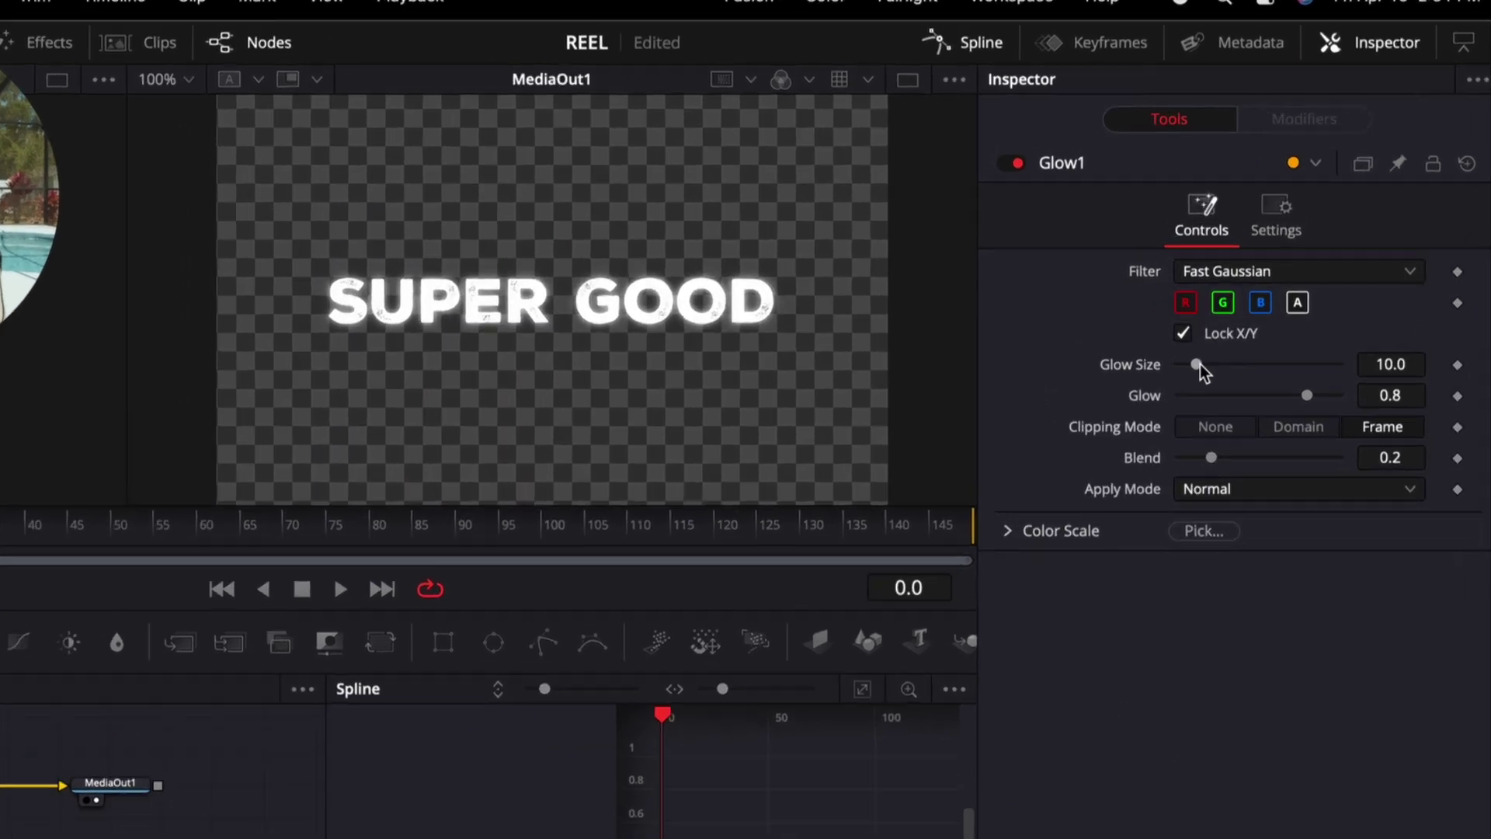
left_click_drag(1248, 313, 1304, 317)
left_click_drag(1209, 449, 1244, 484)
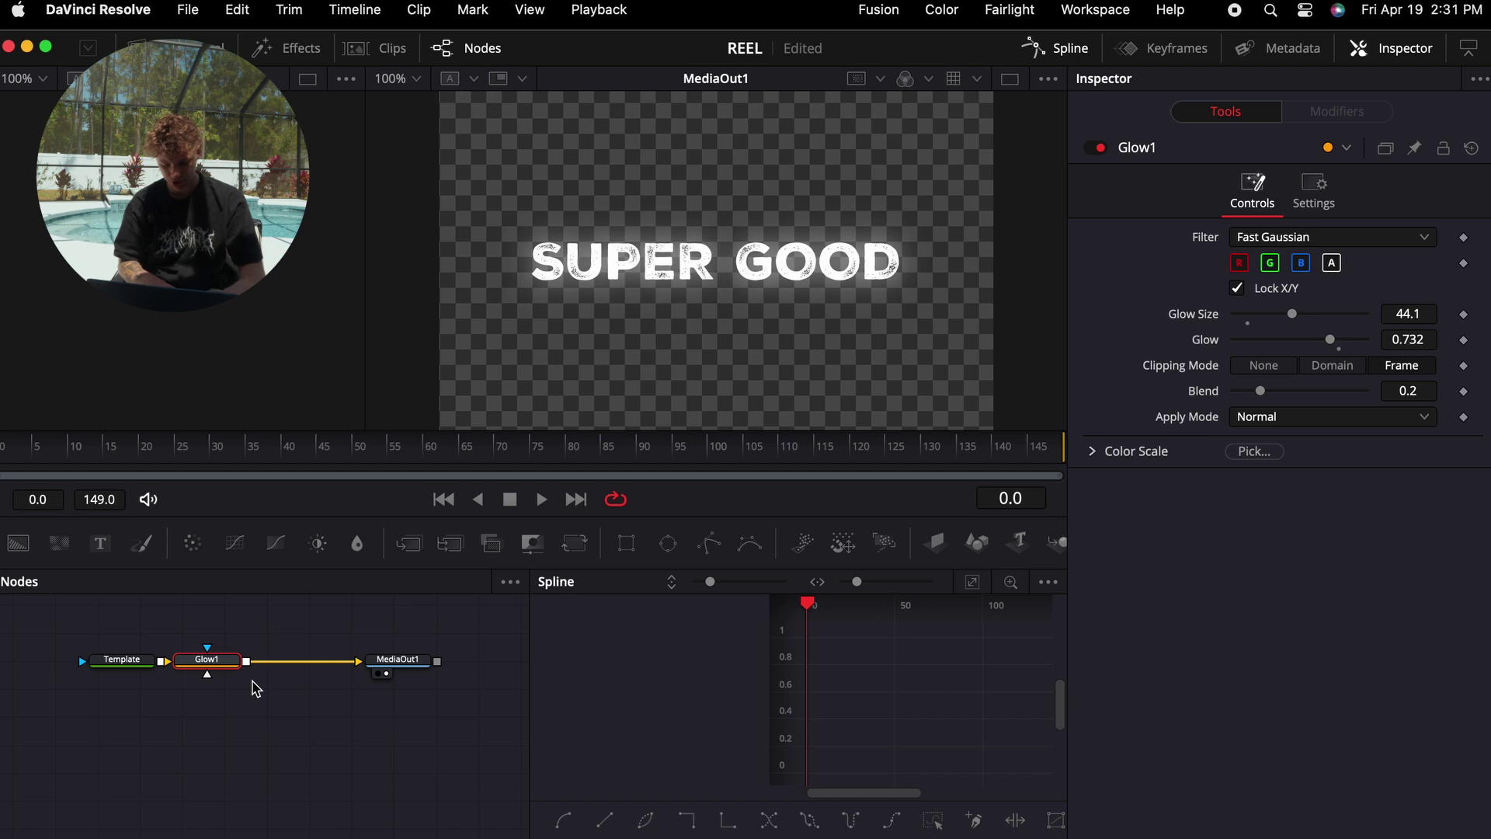
- Add a Transform node and keyframe Position Y -0.023 and Pitch -0.26 at frame 0
key("shift+space")
type("trans")
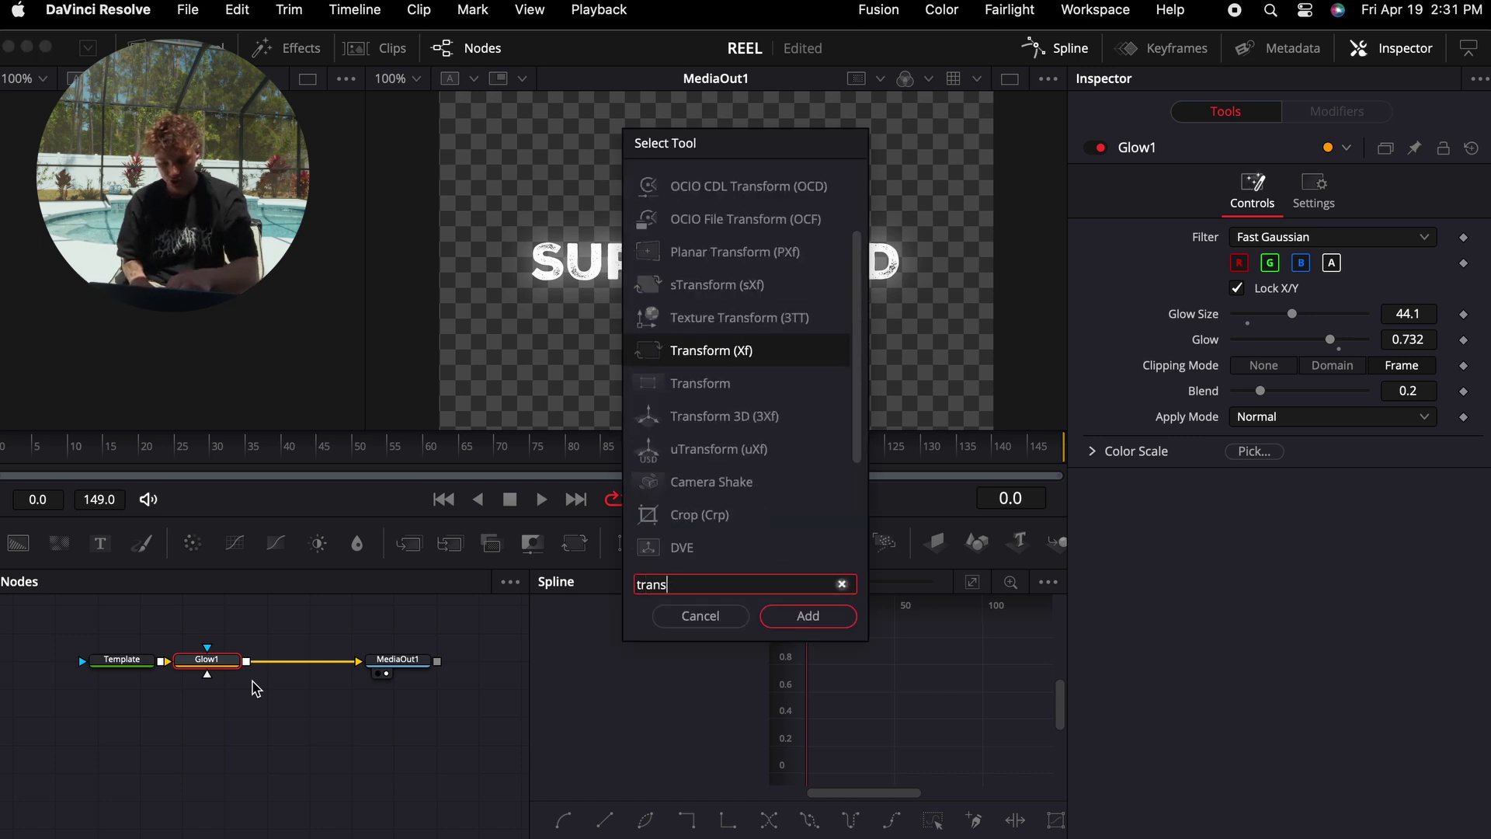
left_click(683, 385)
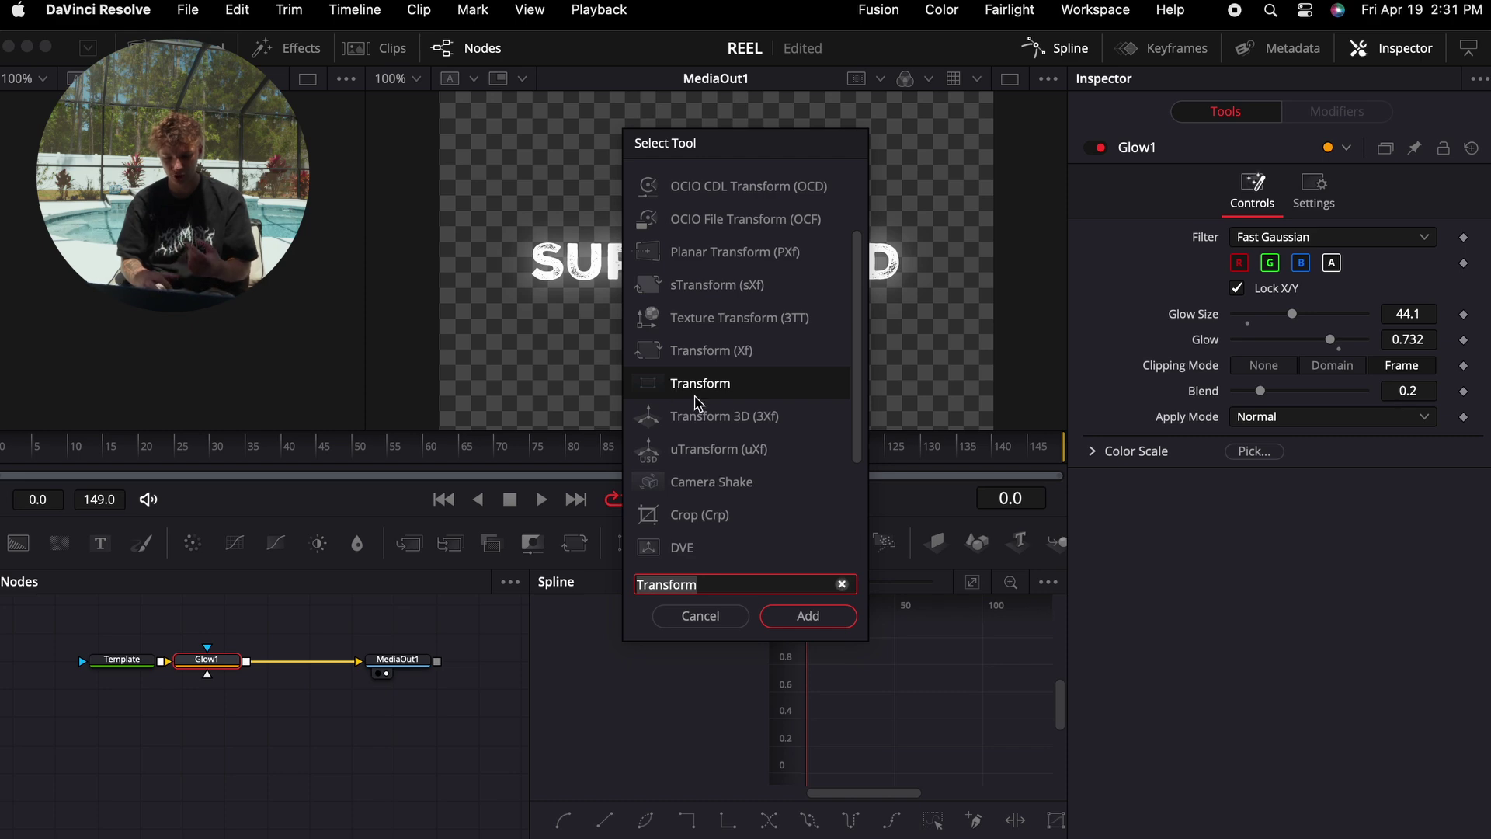
left_click(807, 616)
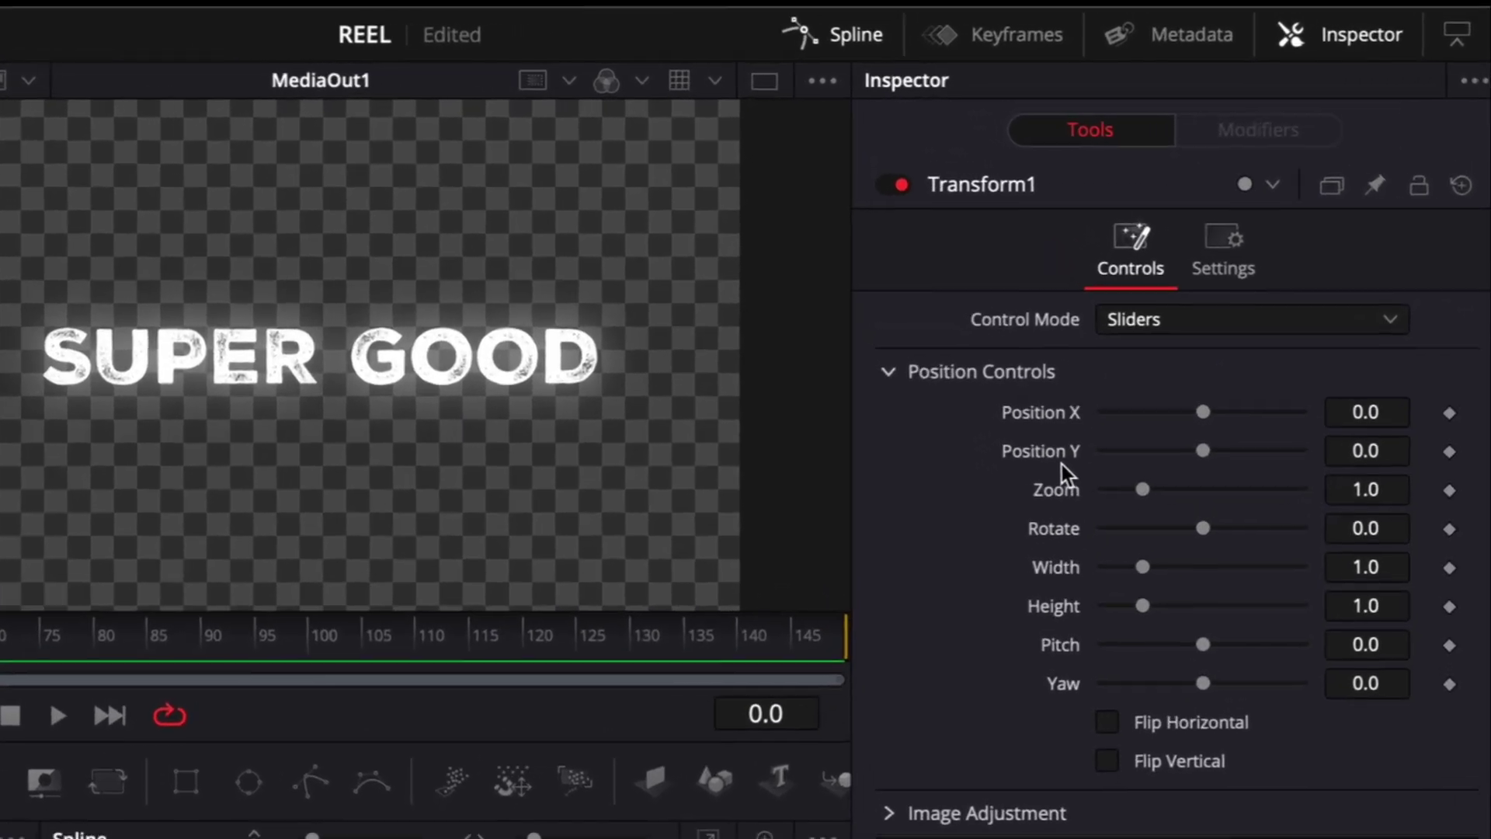
left_click_drag(1204, 453, 1200, 454)
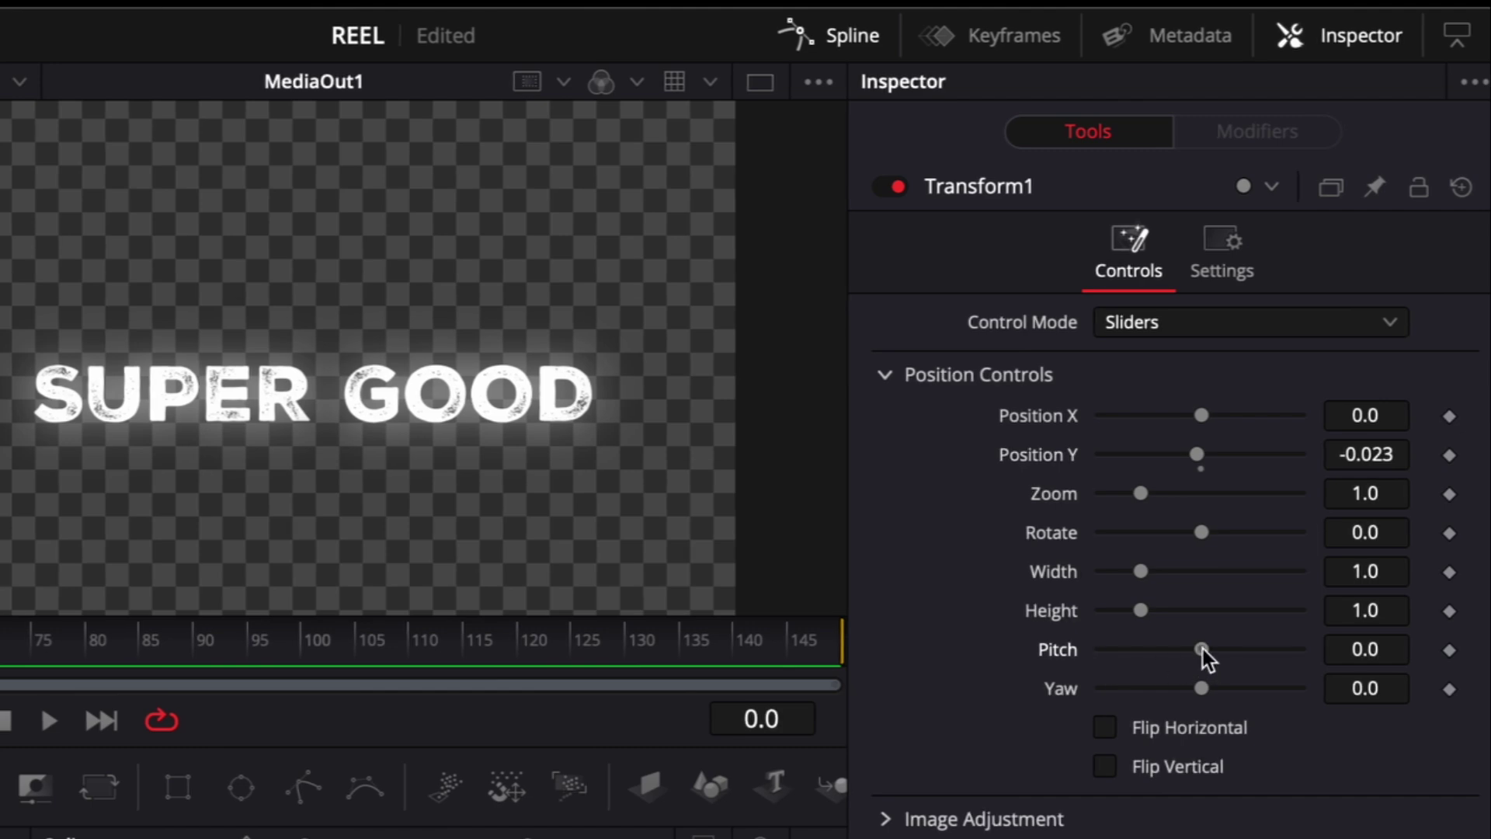
mouse_move(1203, 650)
left_mouse_down()
mouse_move(1172, 664)
mouse_move(1188, 661)
left_mouse_up()
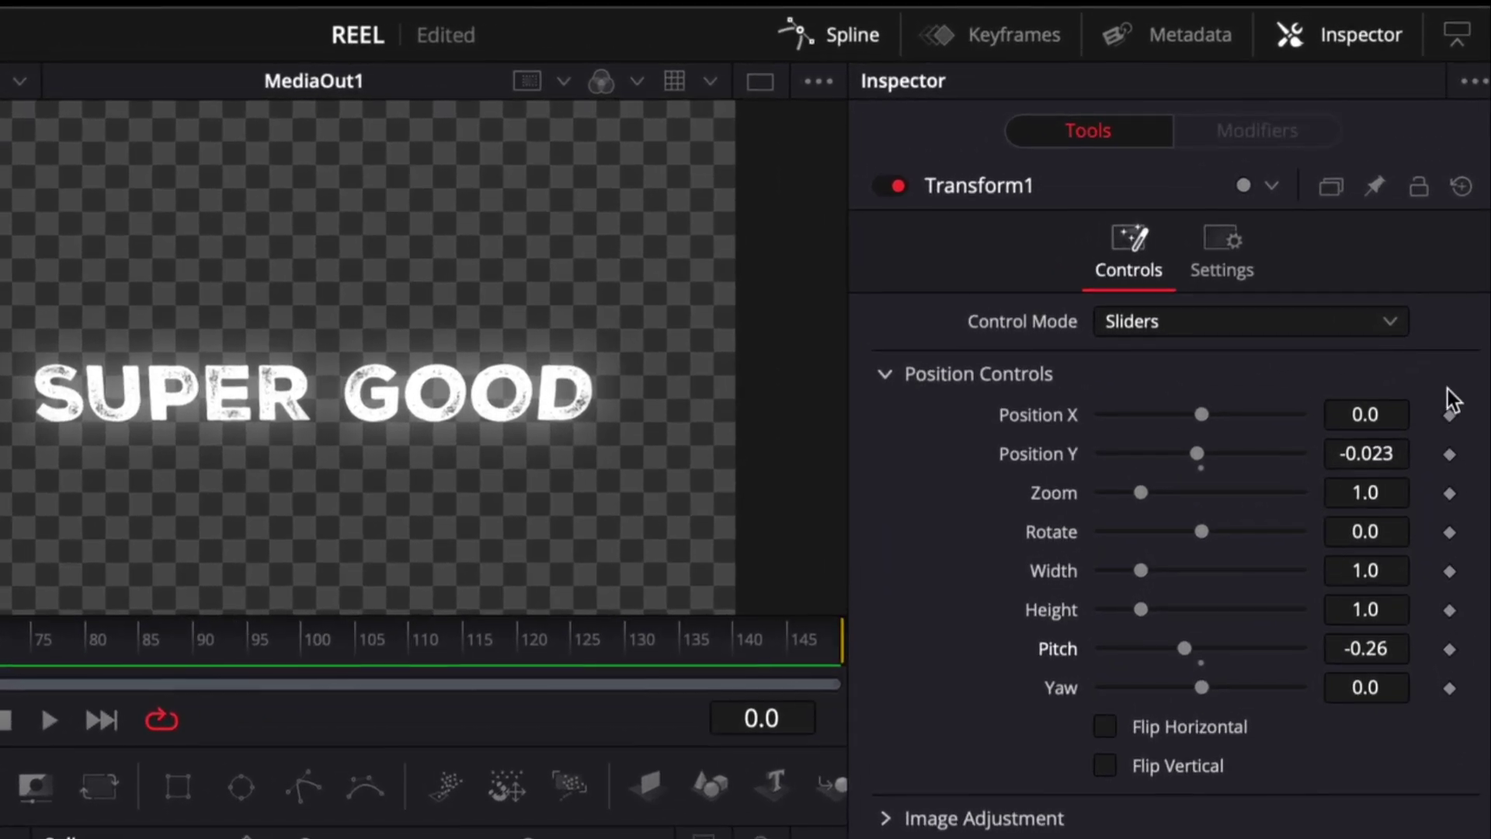
left_click(1449, 454)
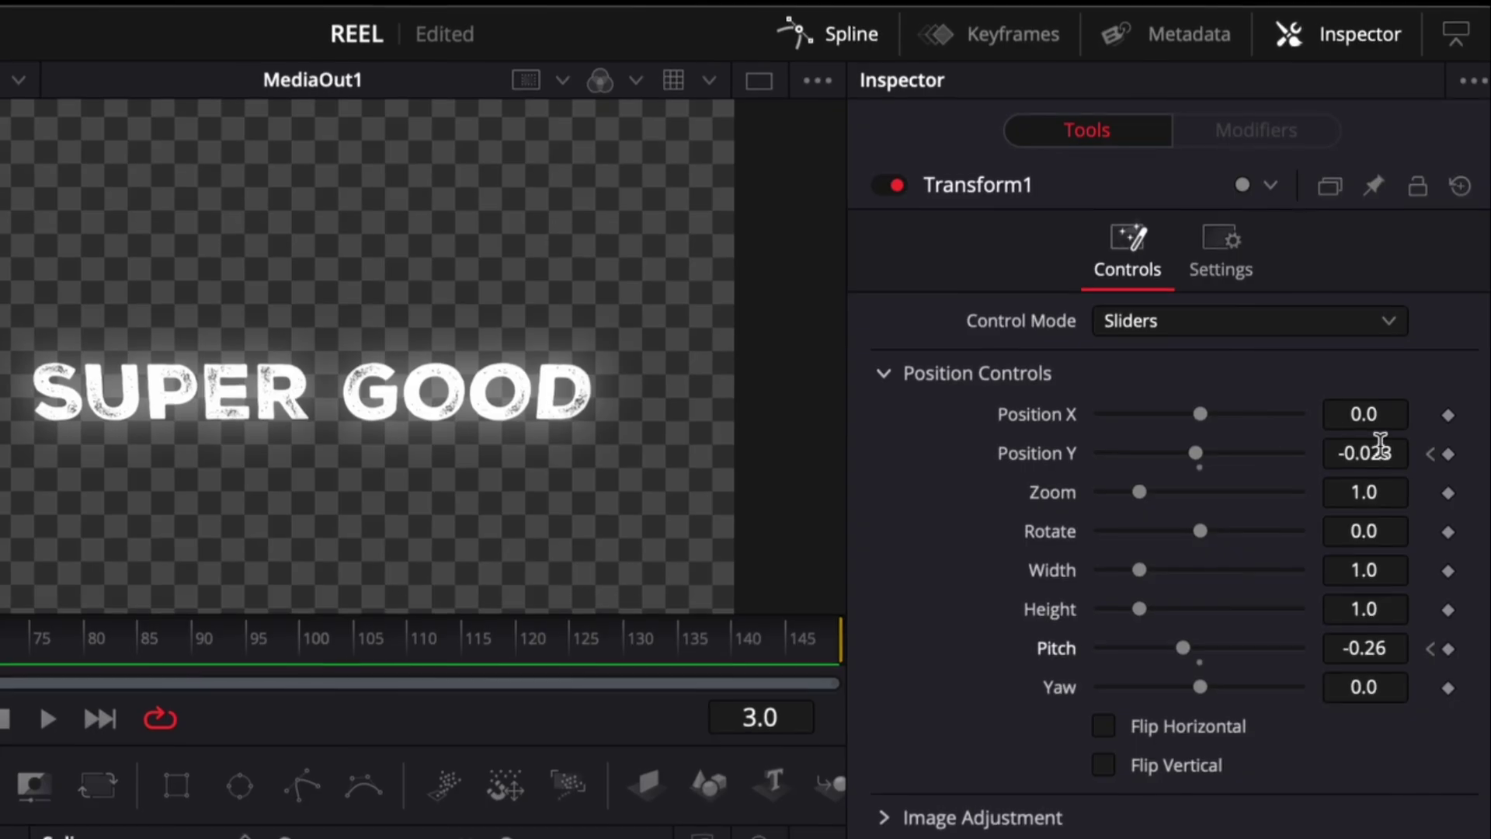
- At frame 10 set Position Y and Yaw to 0, then preview the pop-in
left_click(1378, 449)
type("0")
key("Tab")
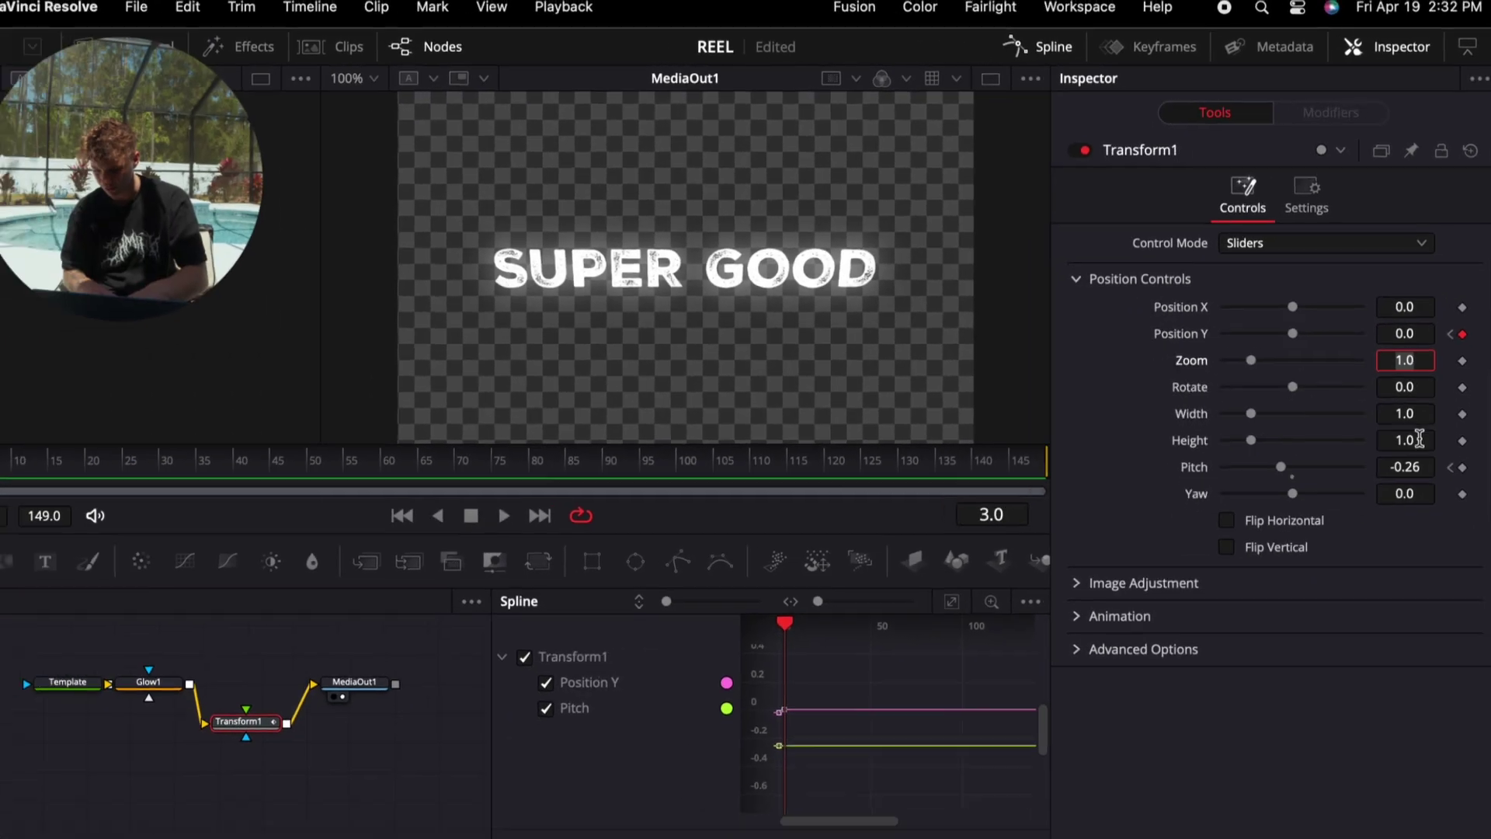
left_click(1362, 685)
key("BackSpace")
type("0")
key("Return")
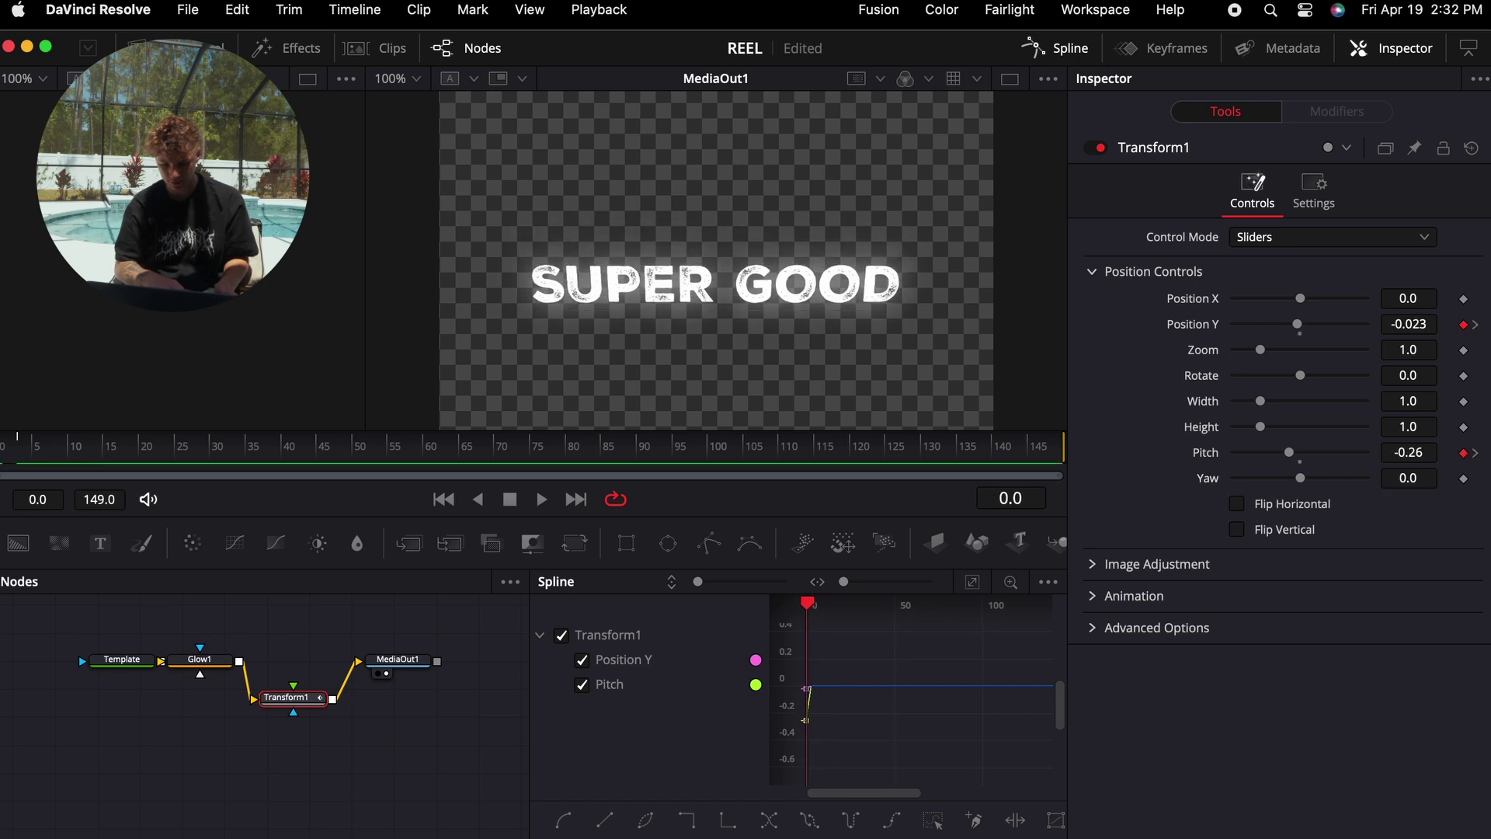
key("space")
left_click(4, 464)
key("space")
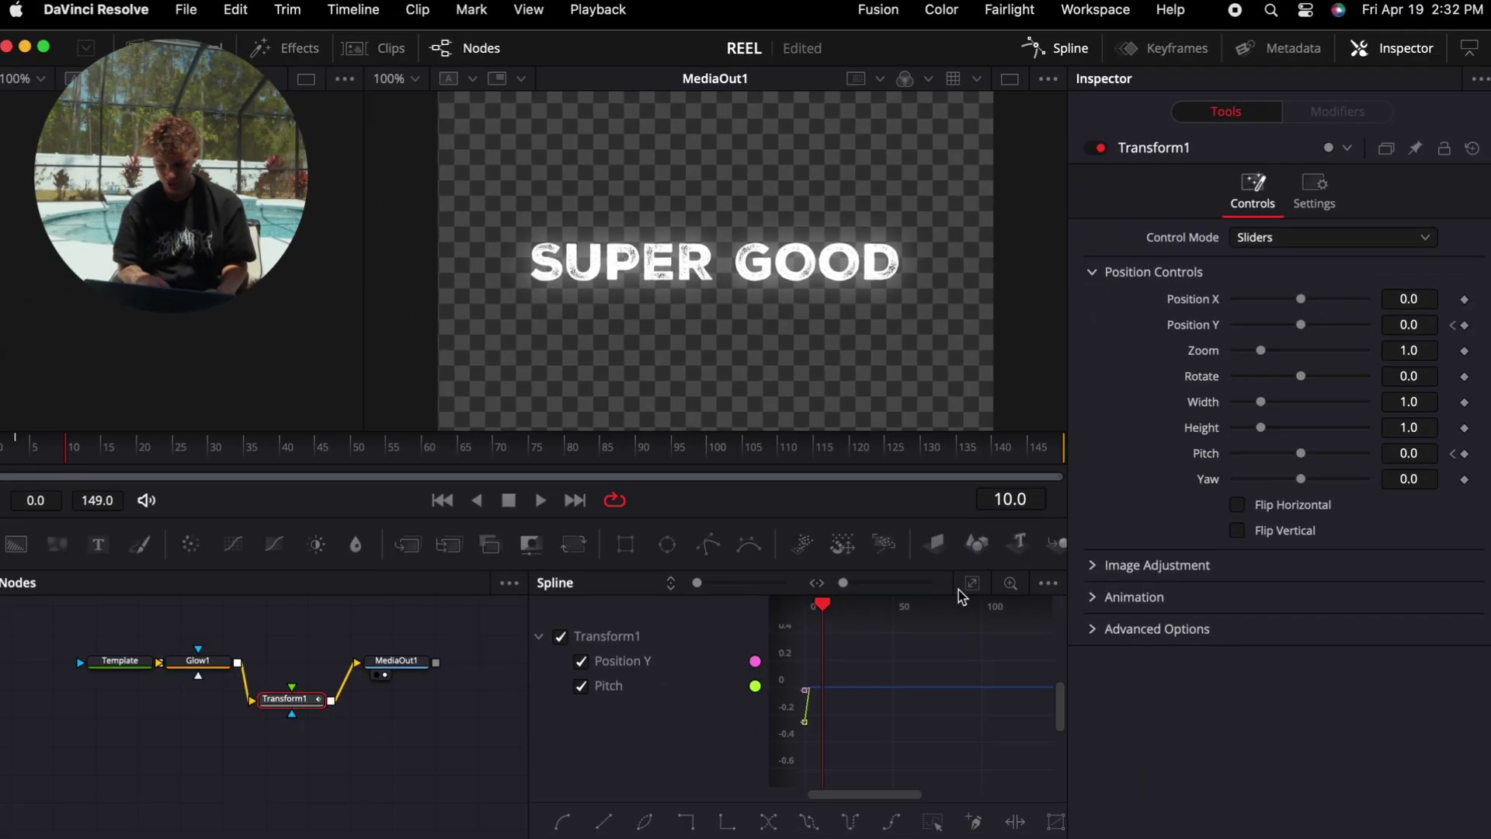
- Smooth the Position Y keyframes and pull the end handle down for a sharp ease-in
left_click(971, 584)
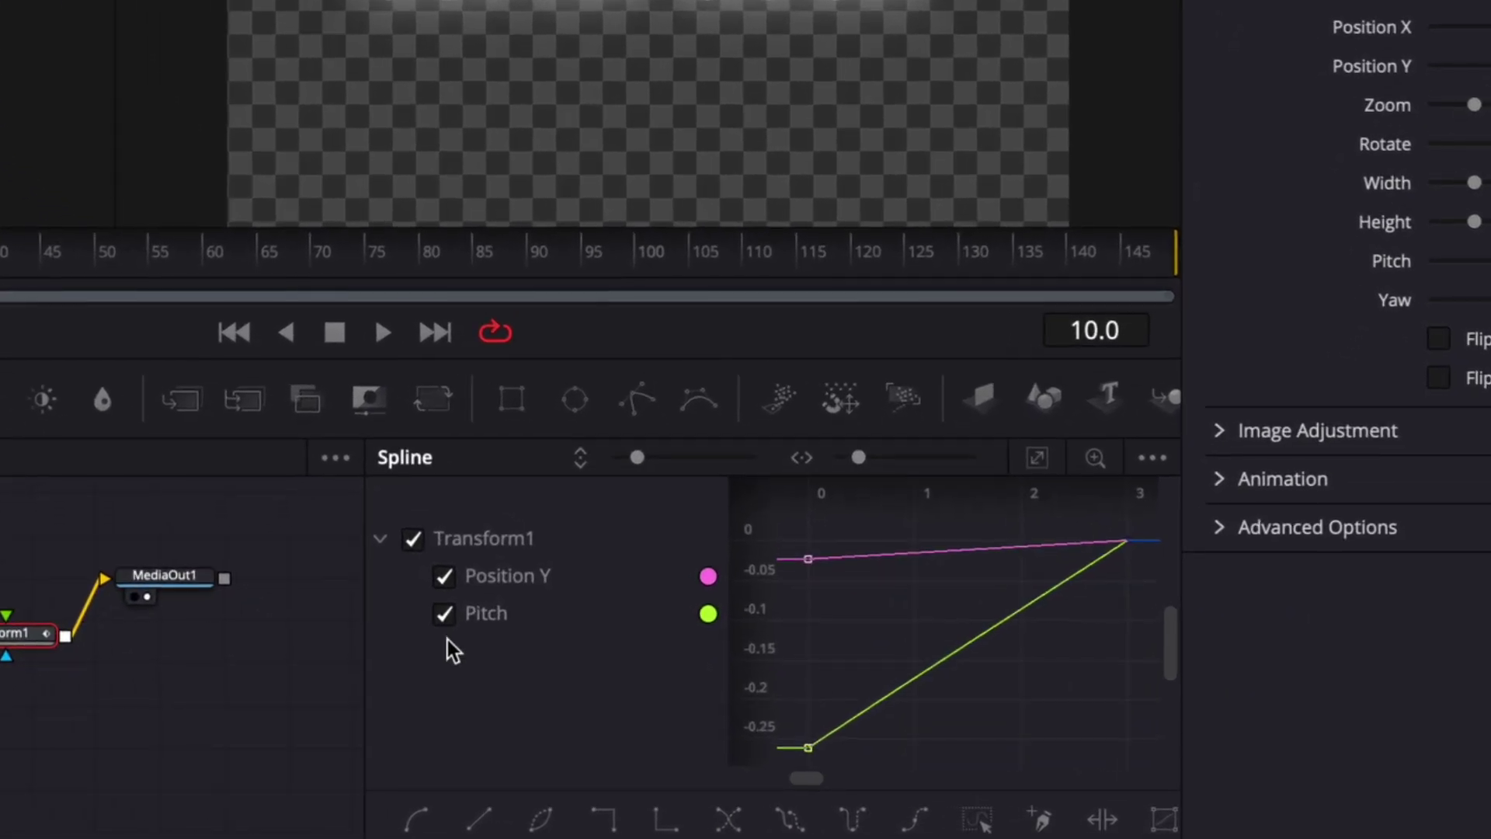
left_click(445, 617)
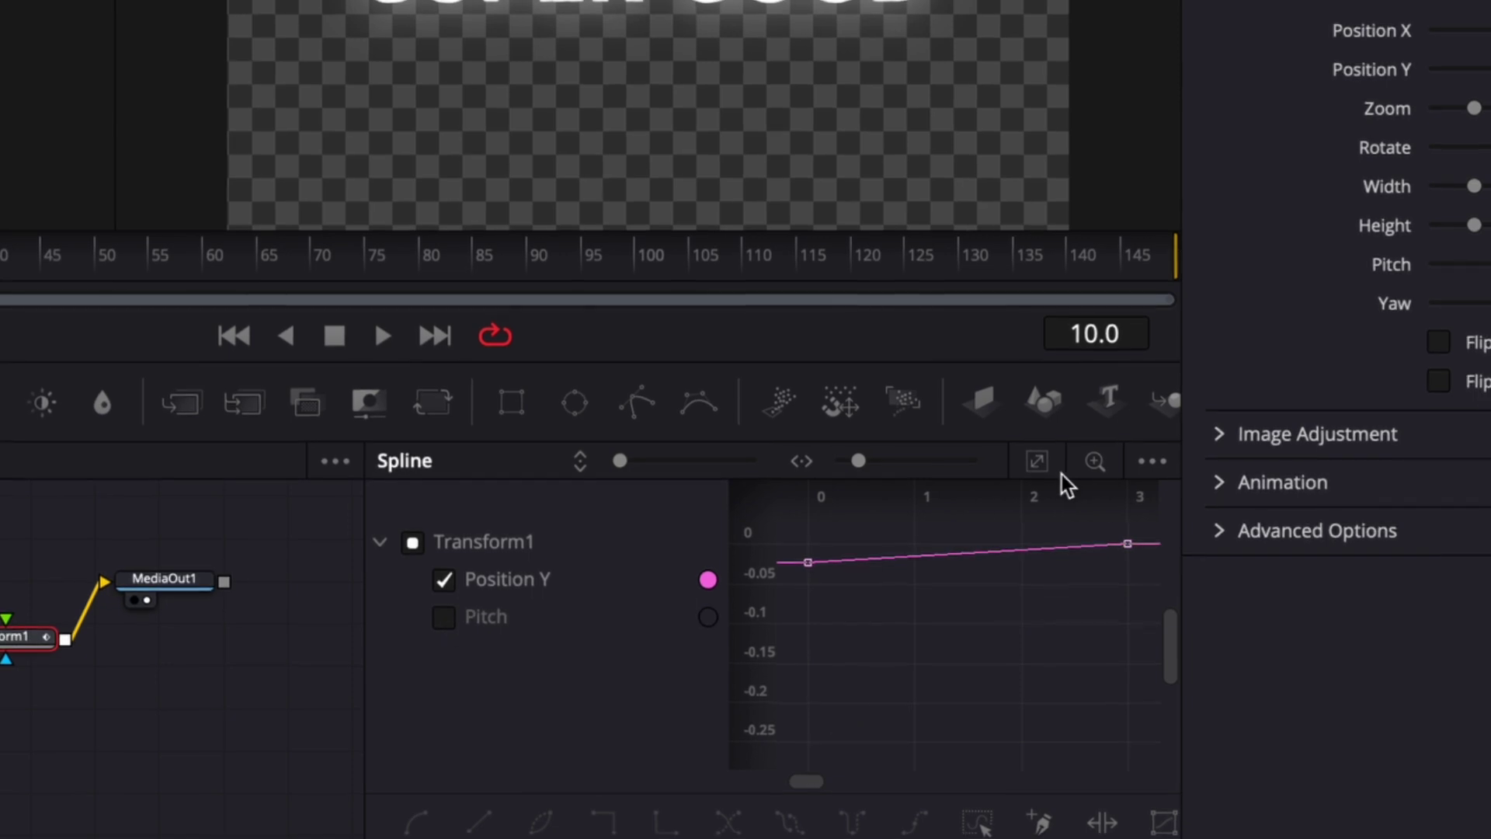
left_click(1038, 462)
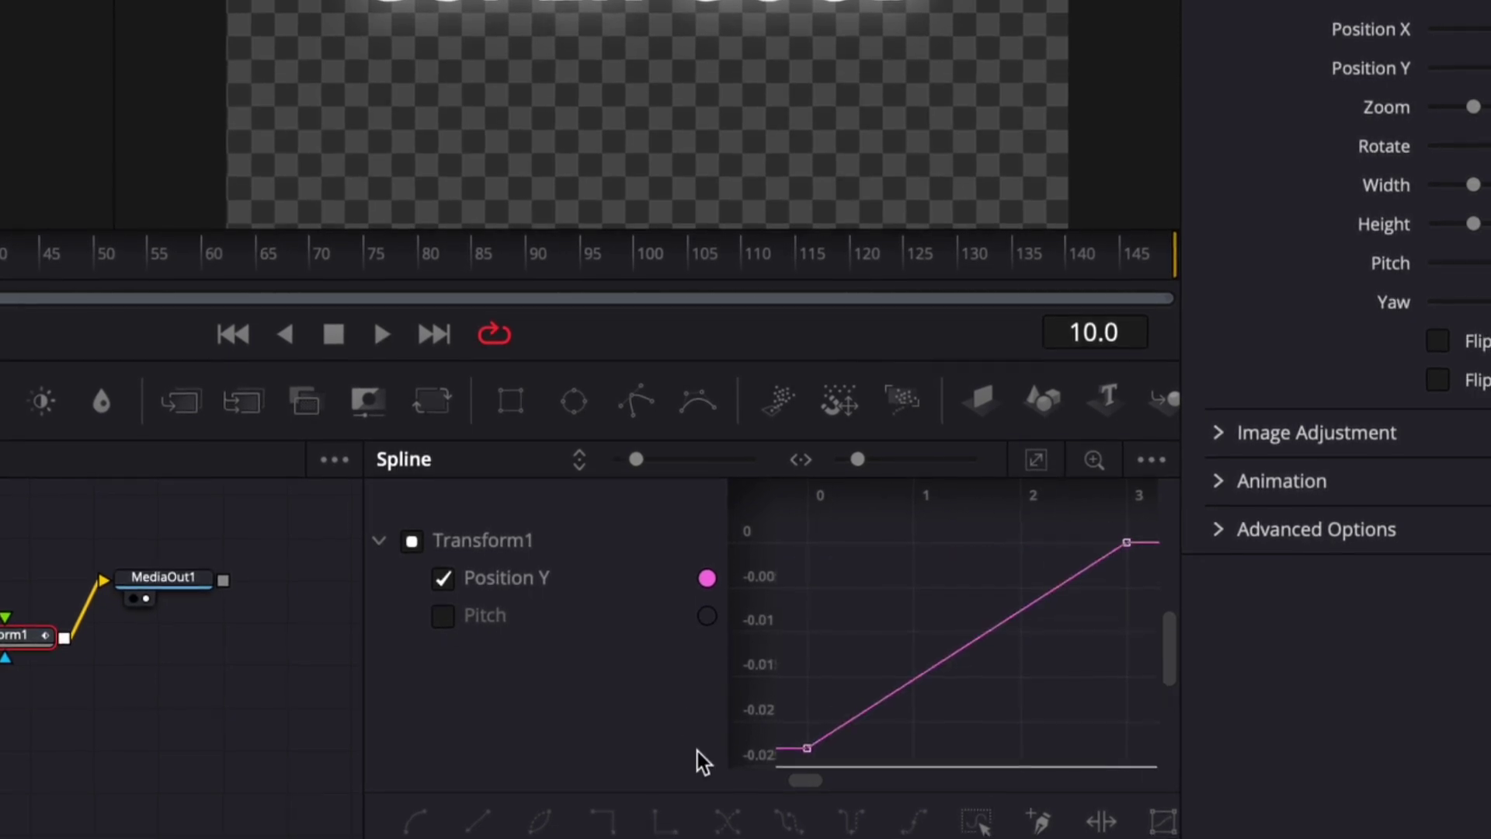
left_click_drag(697, 751, 695, 747)
key("s")
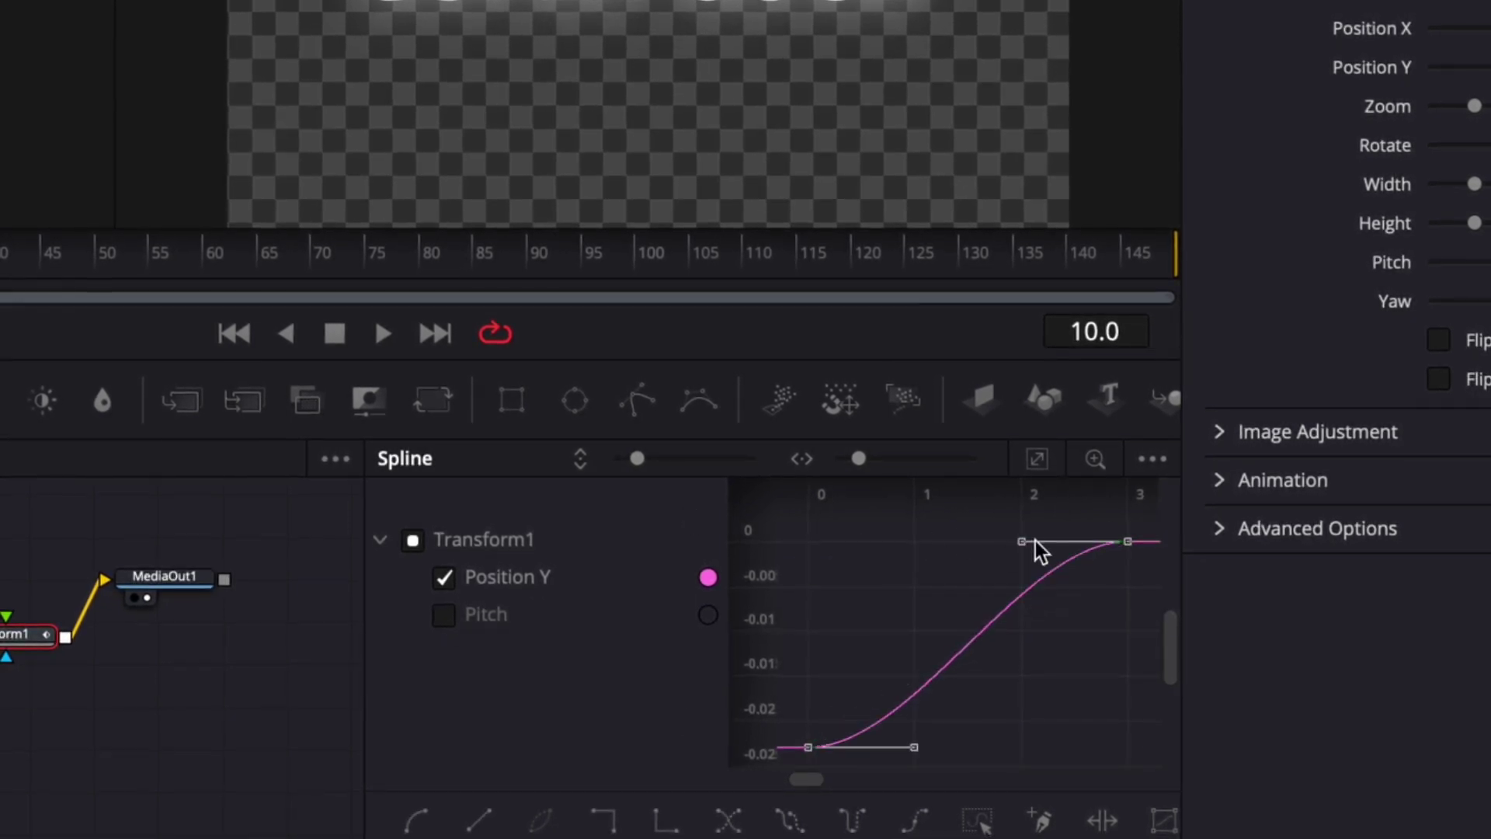
left_click_drag(1021, 541, 1124, 743)
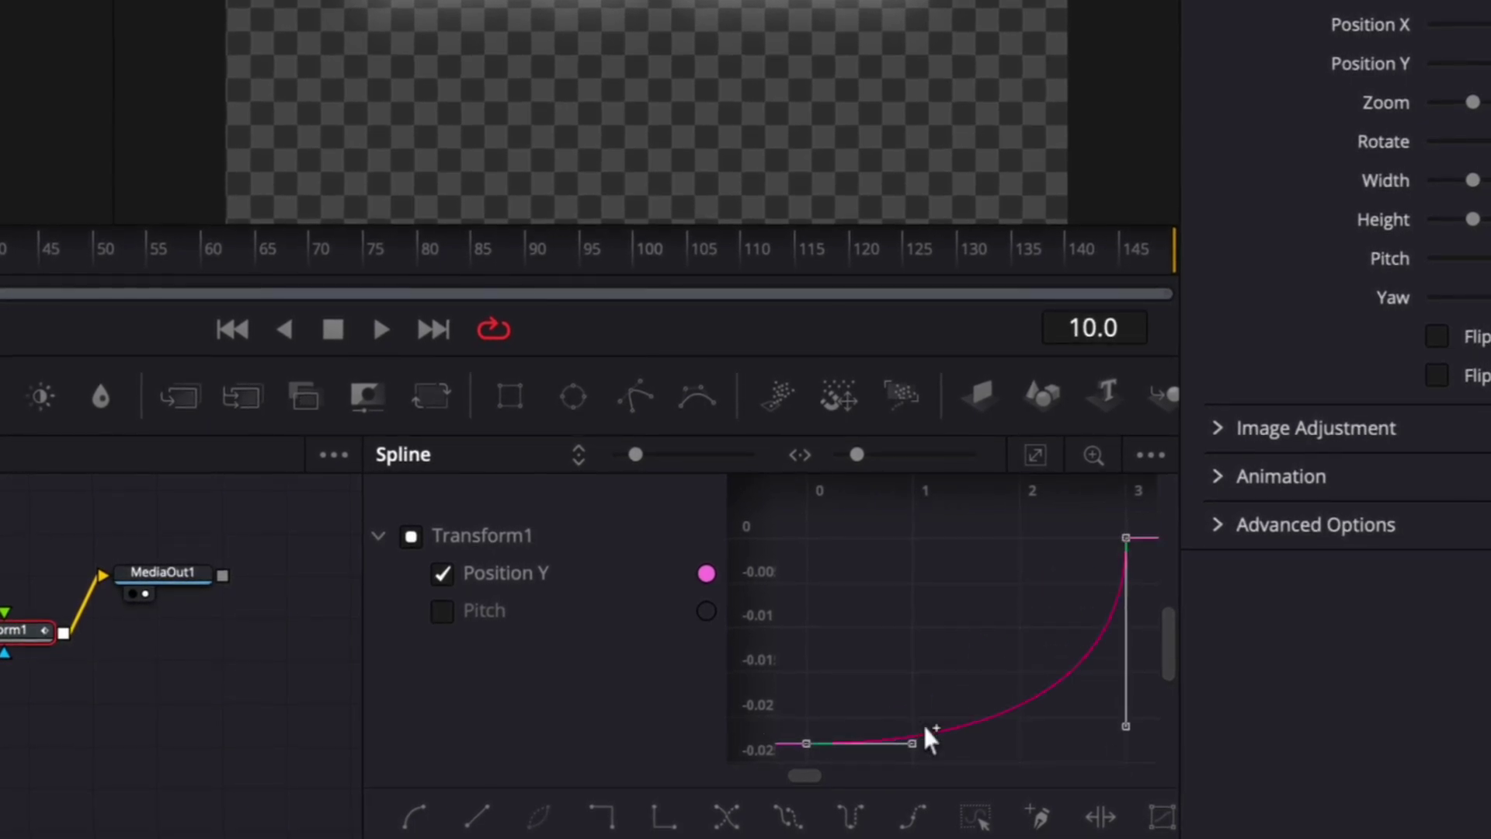
- Give the Pitch curve the same smoothed, sharp ease-in and play back the result
left_click(458, 611)
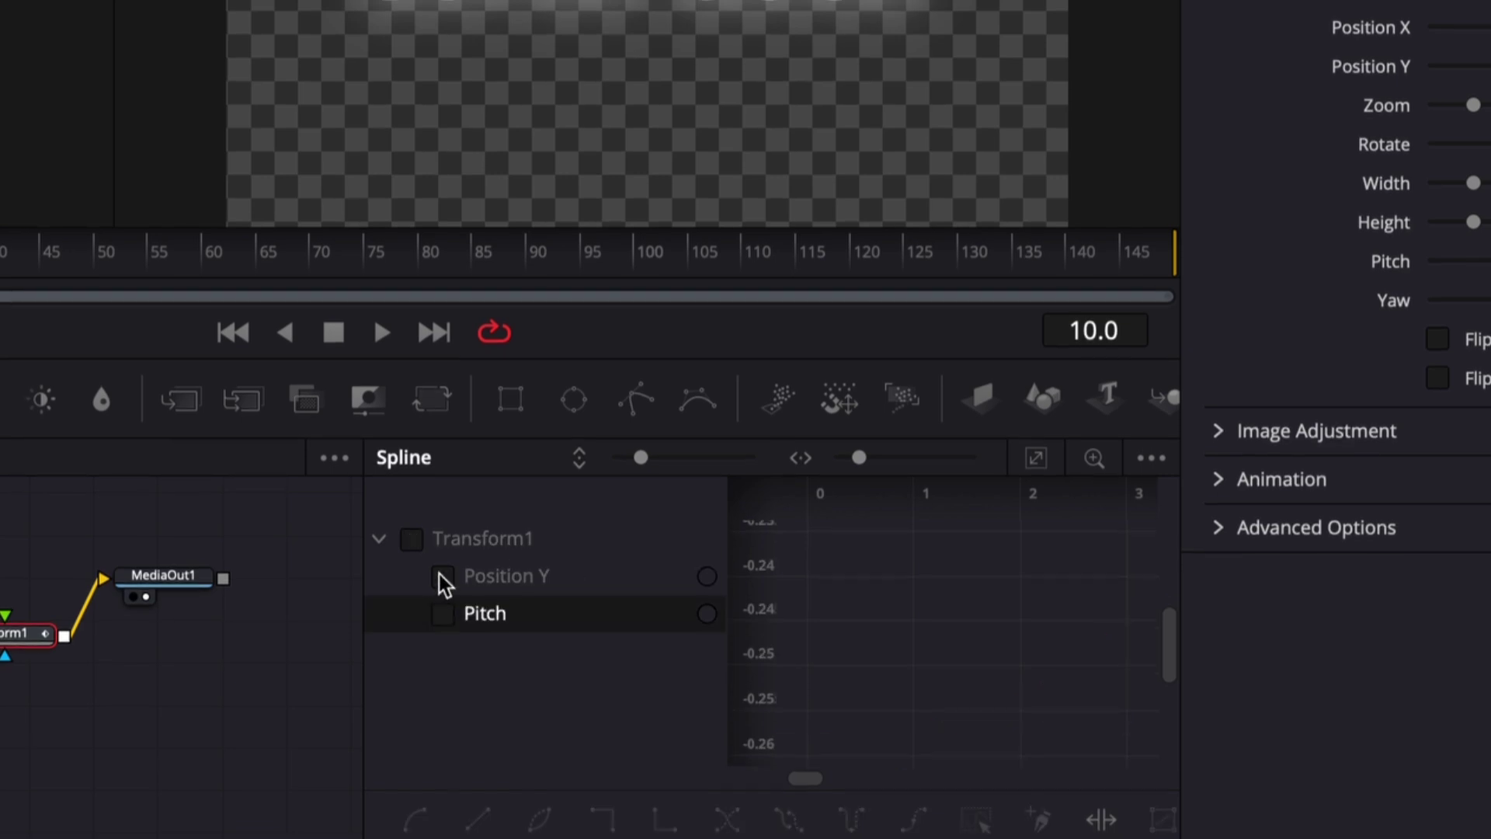
left_click(441, 618)
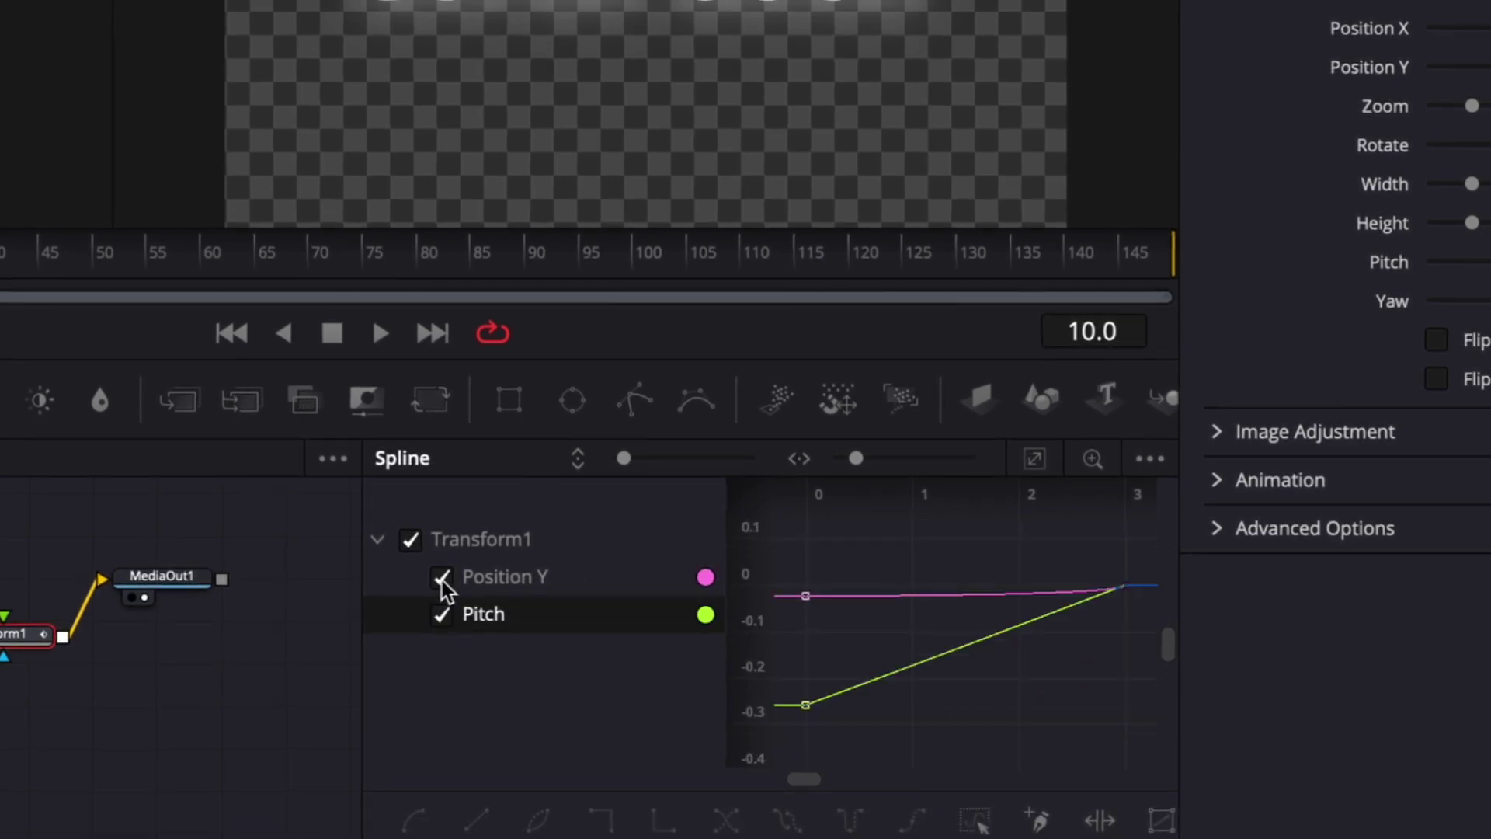
left_click(441, 579)
left_click(1034, 458)
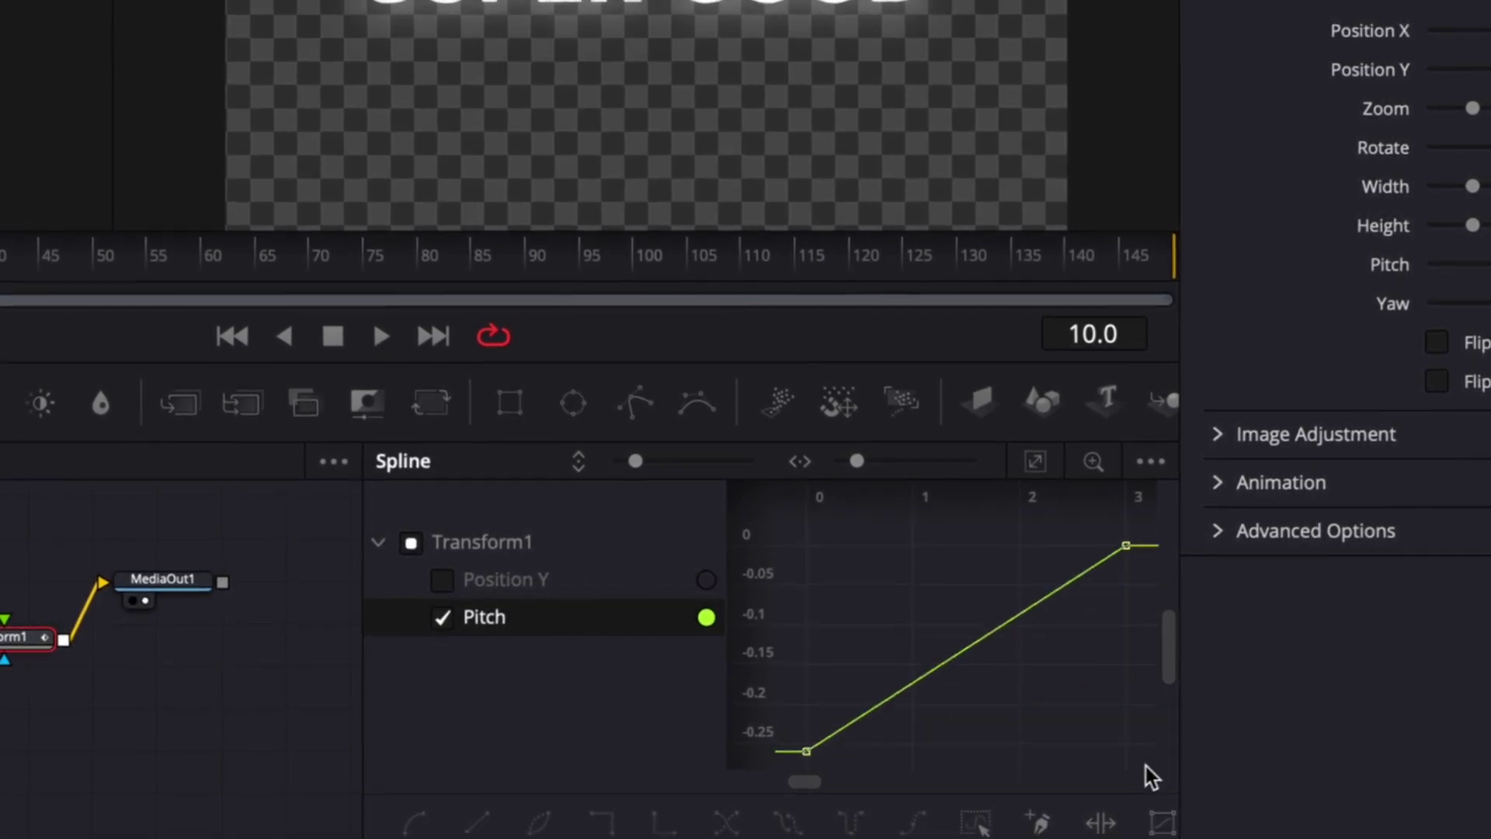
left_click_drag(1148, 772, 689, 542)
key("shift+s")
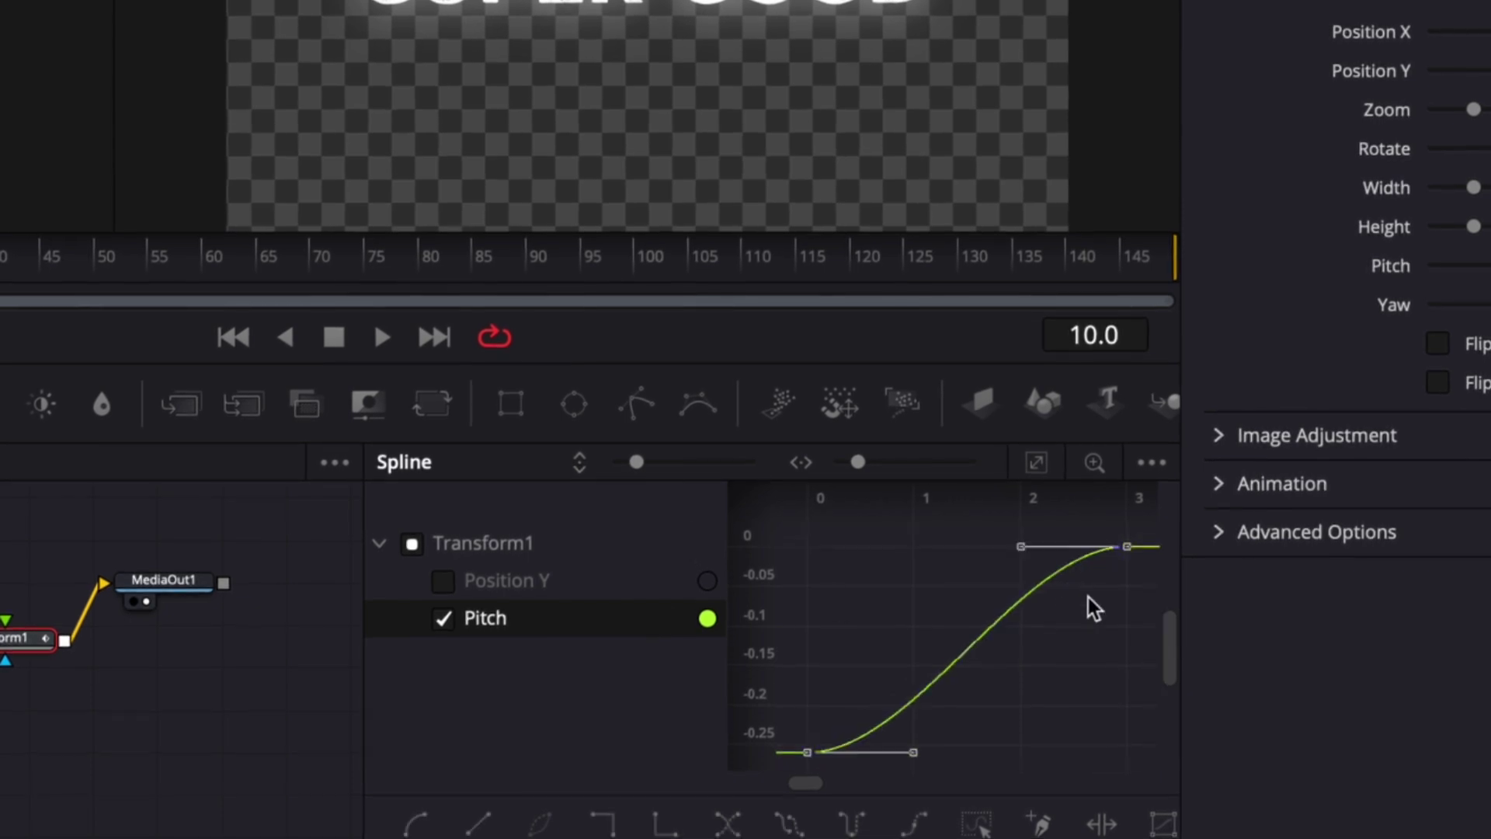
left_click_drag(1018, 548, 1126, 734)
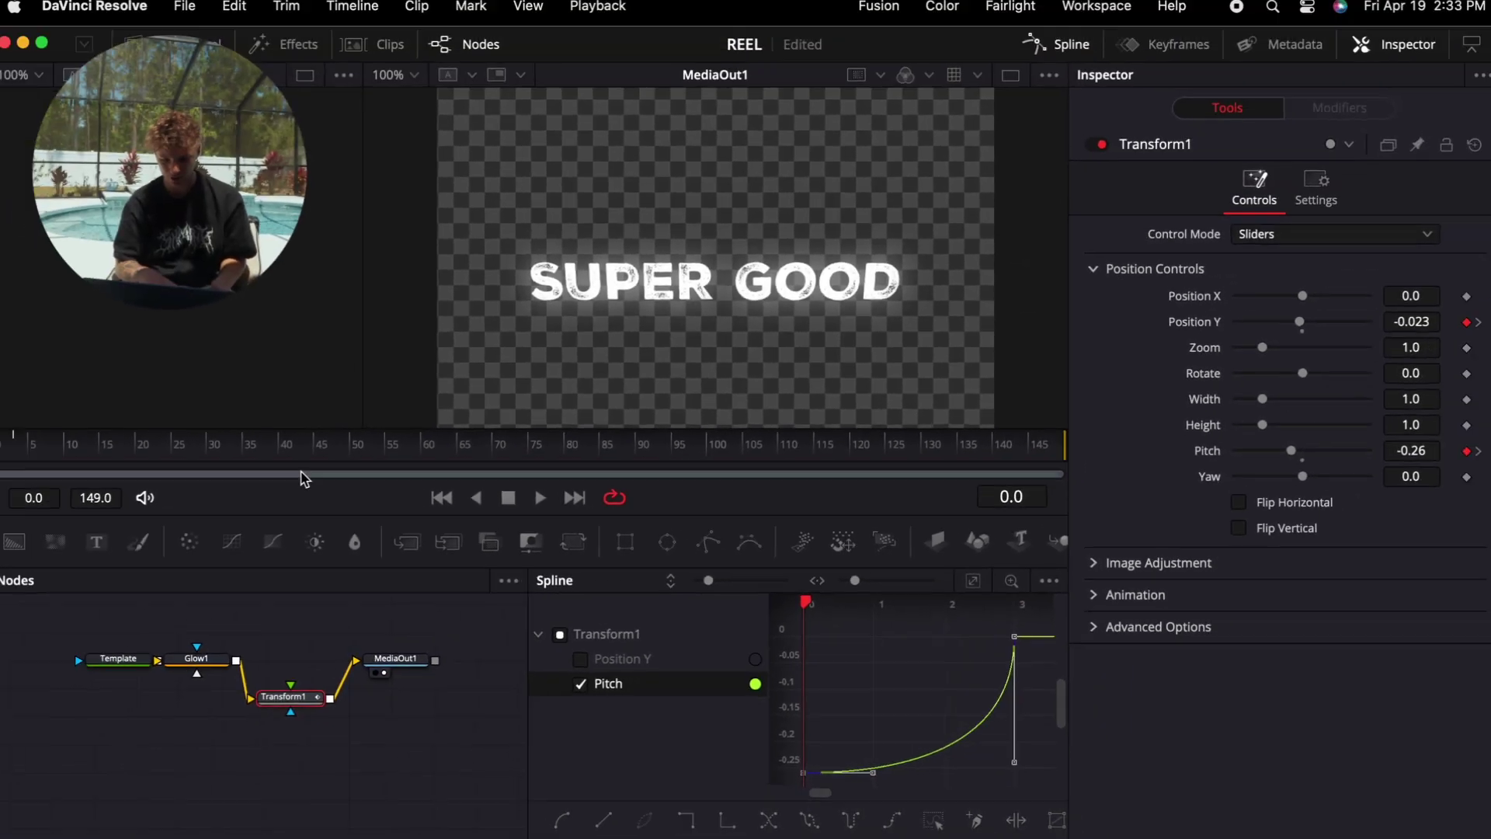
key("space")
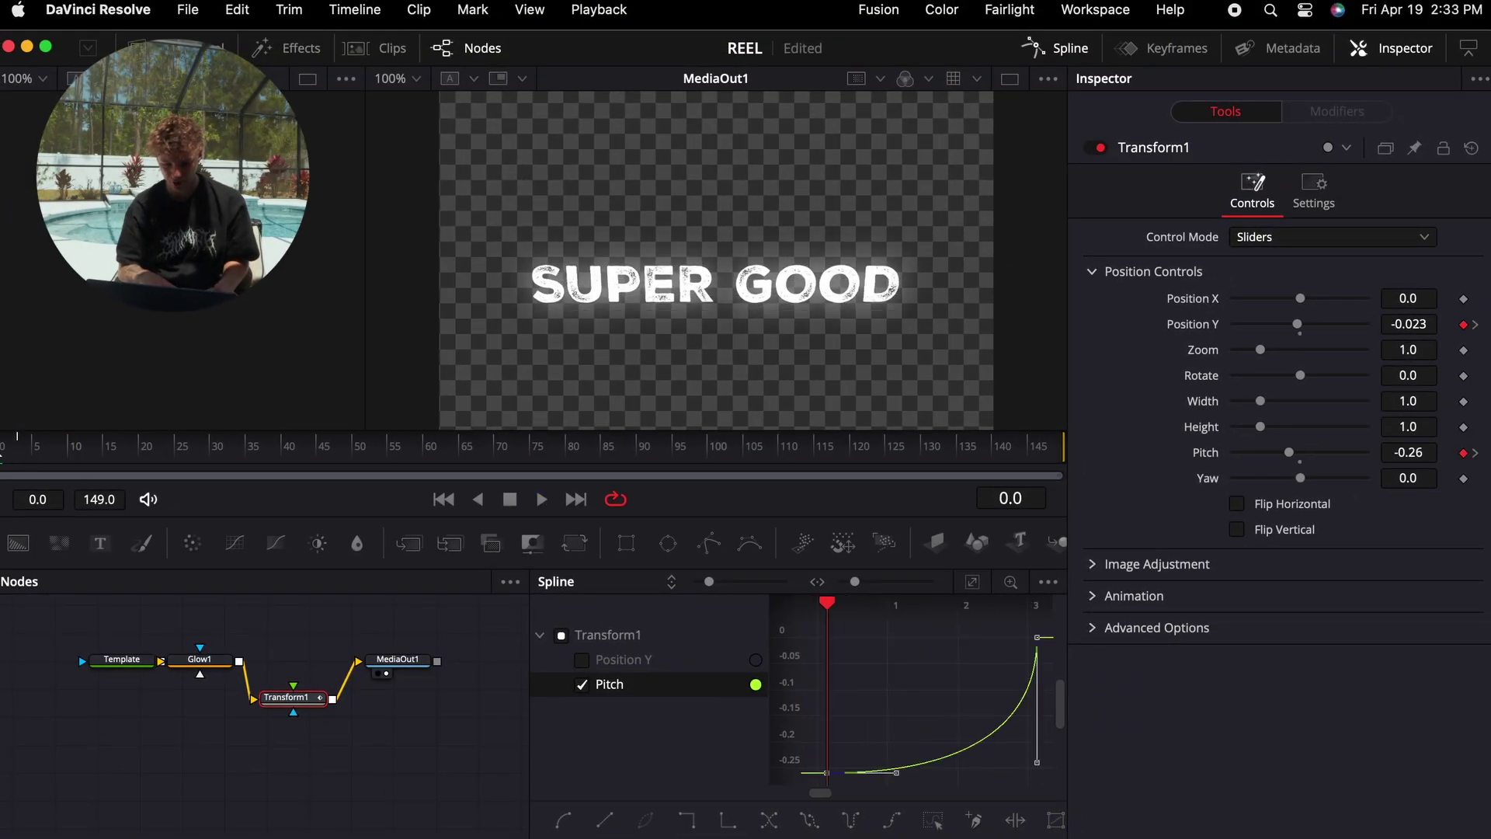
- Turn on Transform1 motion blur (Quality 2, Shutter Angle 180) and play the title on the timeline
key("space")
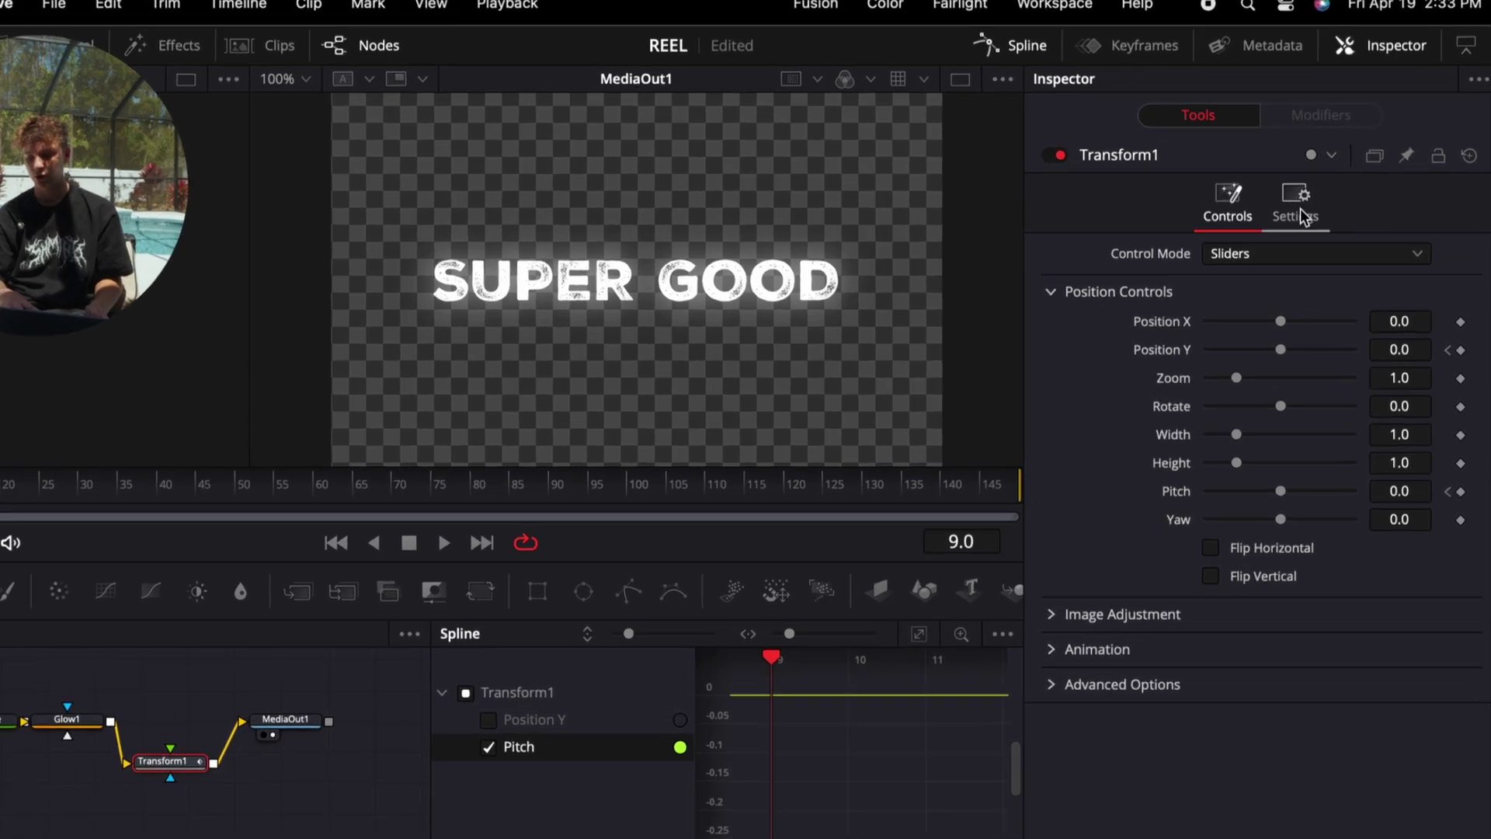
left_click(1313, 192)
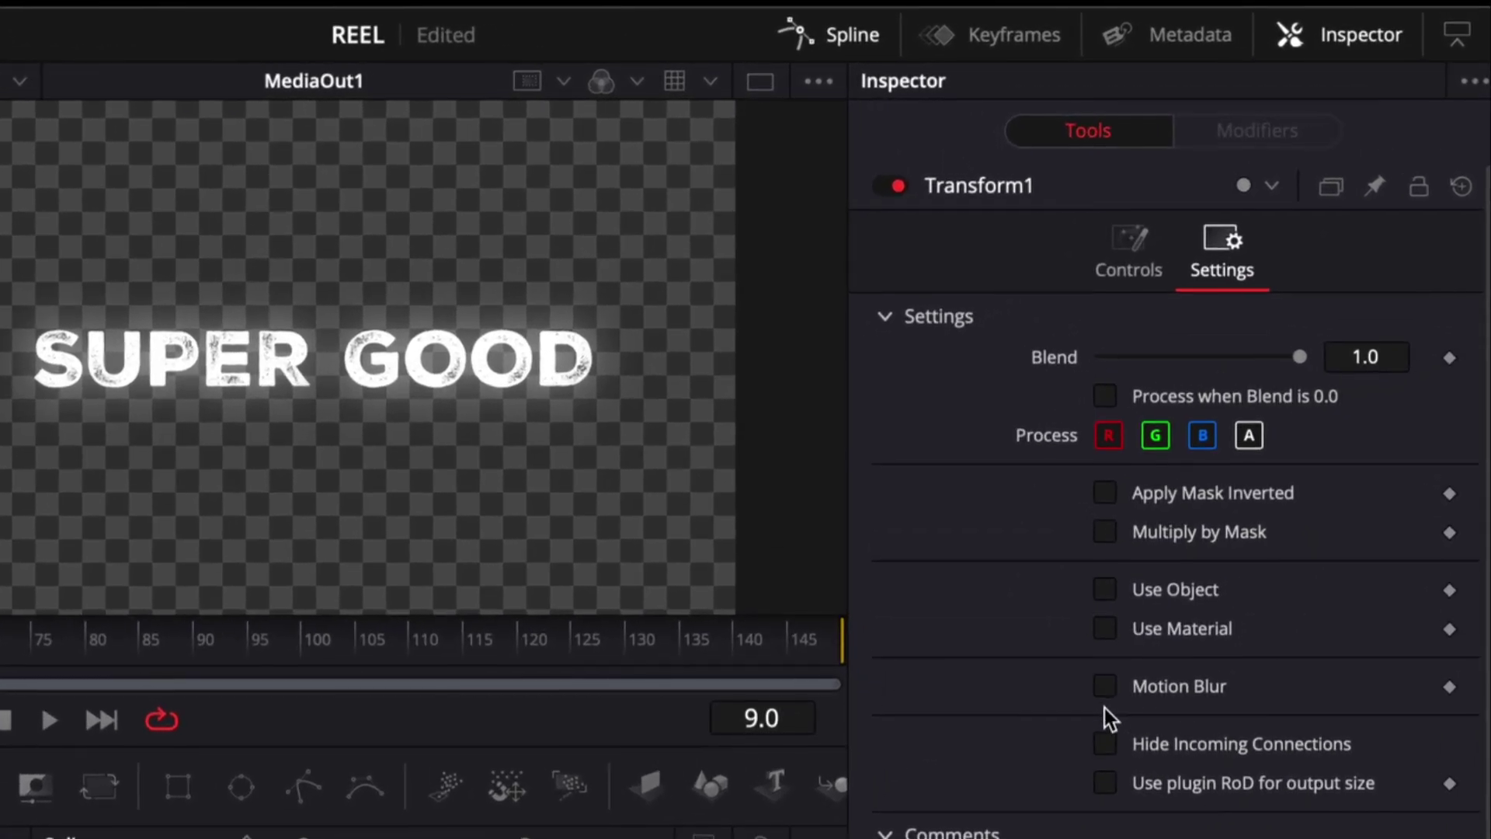
left_click(1105, 684)
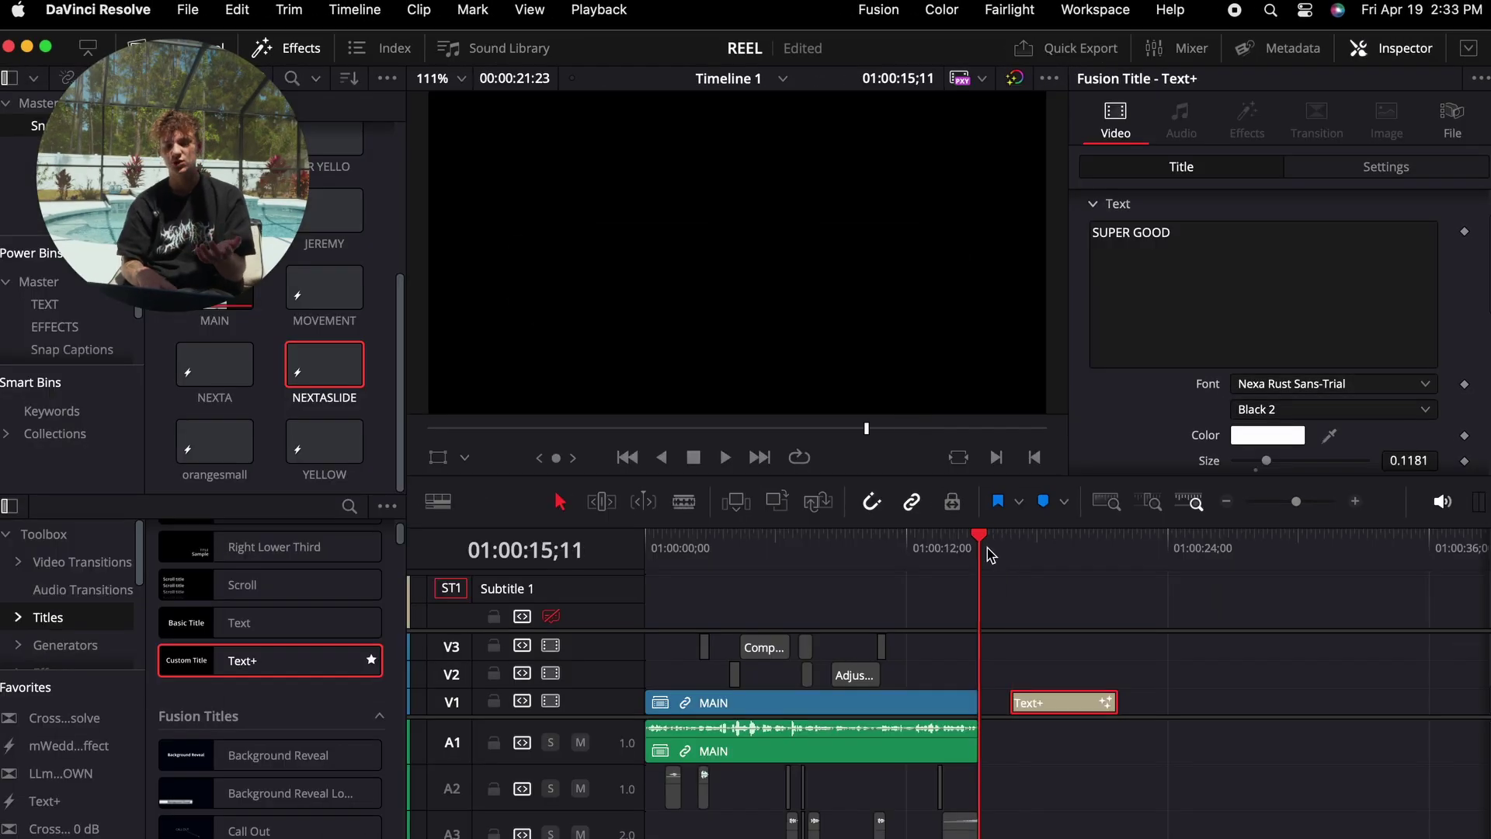
key("space")
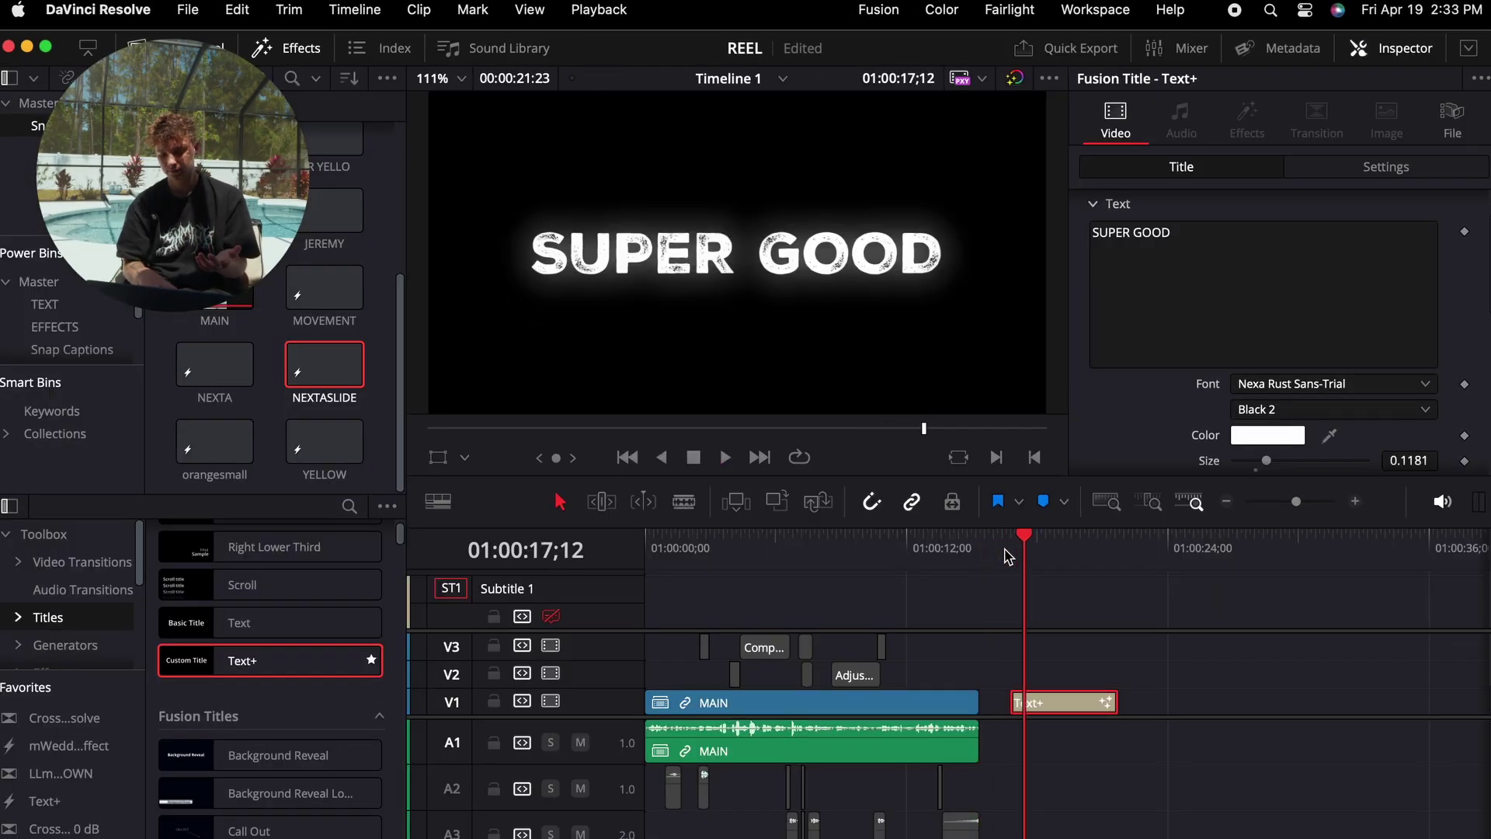
left_click(1001, 553)
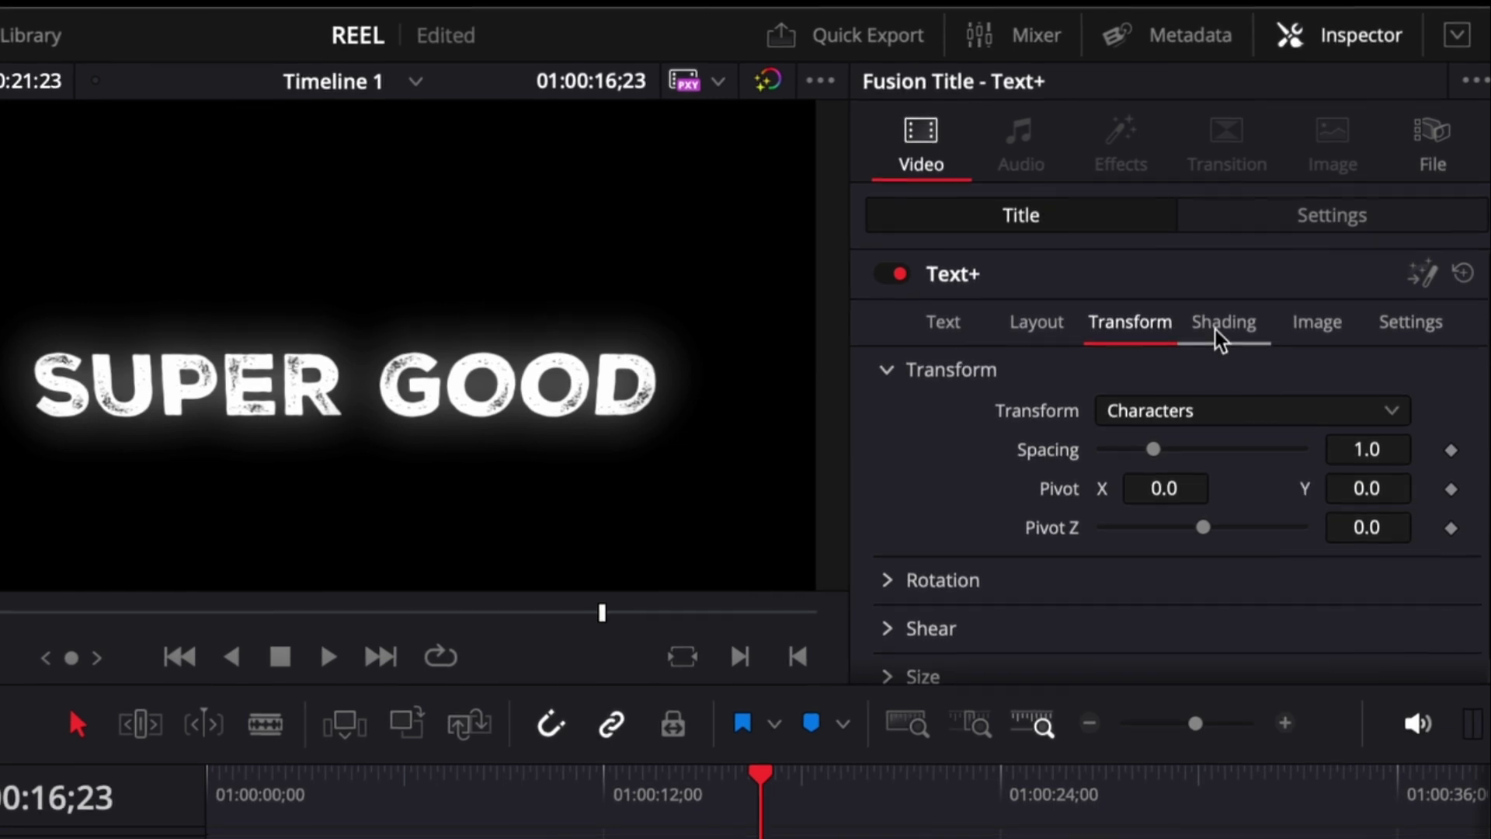
- Enable Shading element 2 as a black outline, thickness 0.1, and move the title above MAIN
left_click(1218, 340)
left_click(1153, 411)
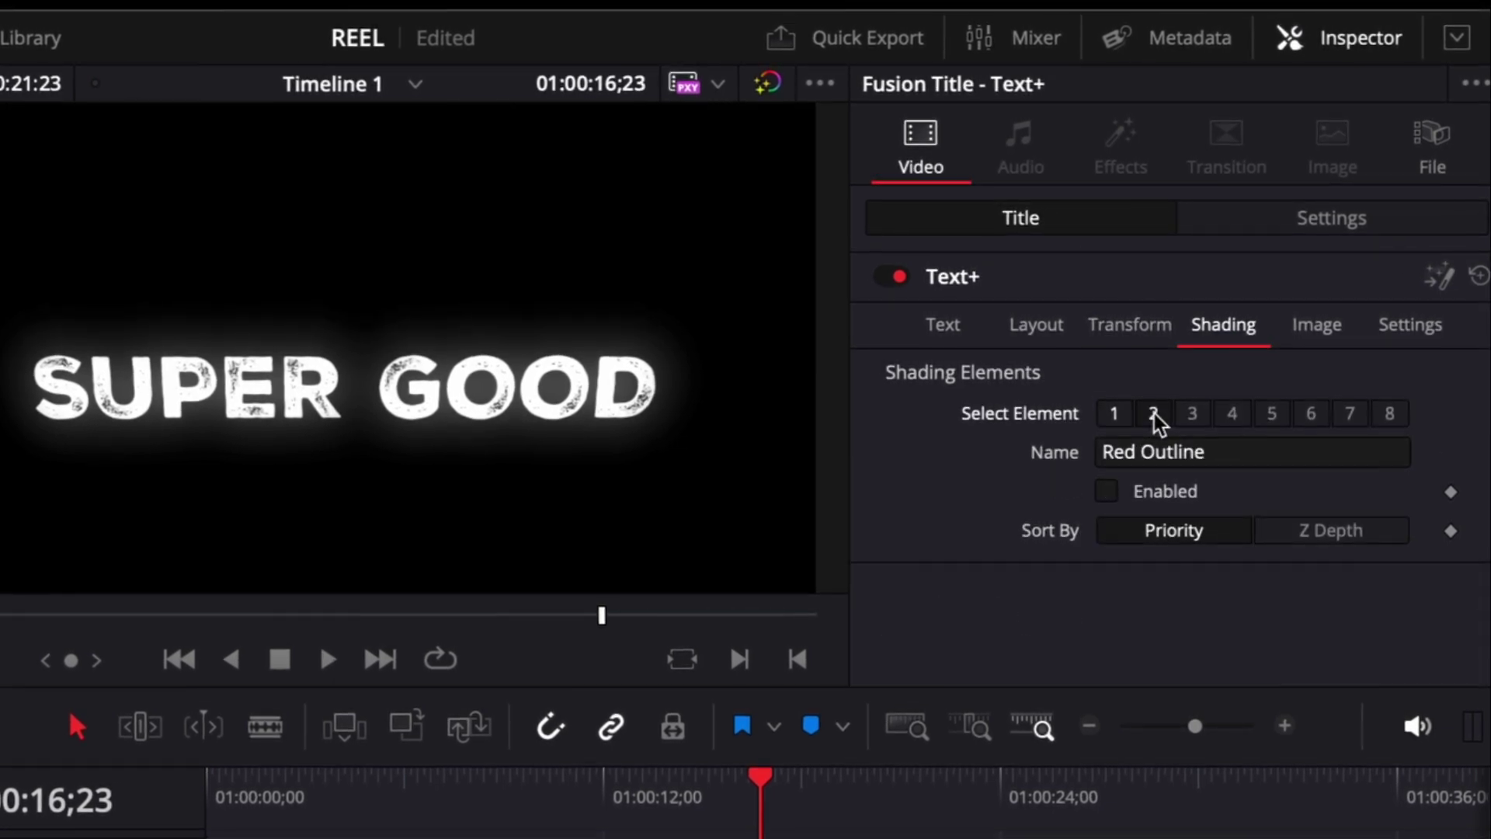
left_click(1106, 492)
scroll(1079, 573, "down", 3)
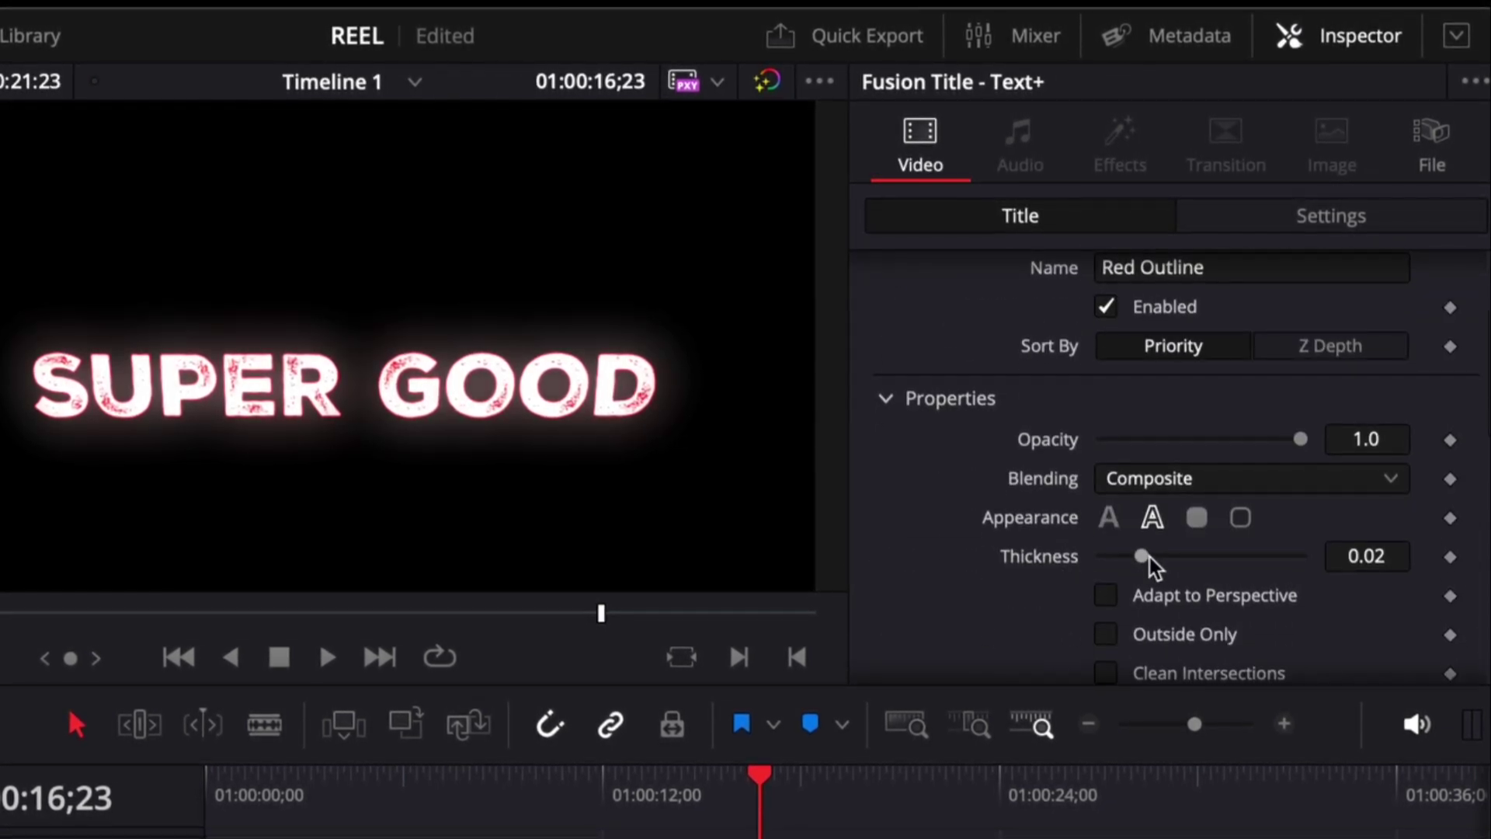
left_click_drag(1140, 556, 1474, 565)
scroll(1098, 608, "down", 5)
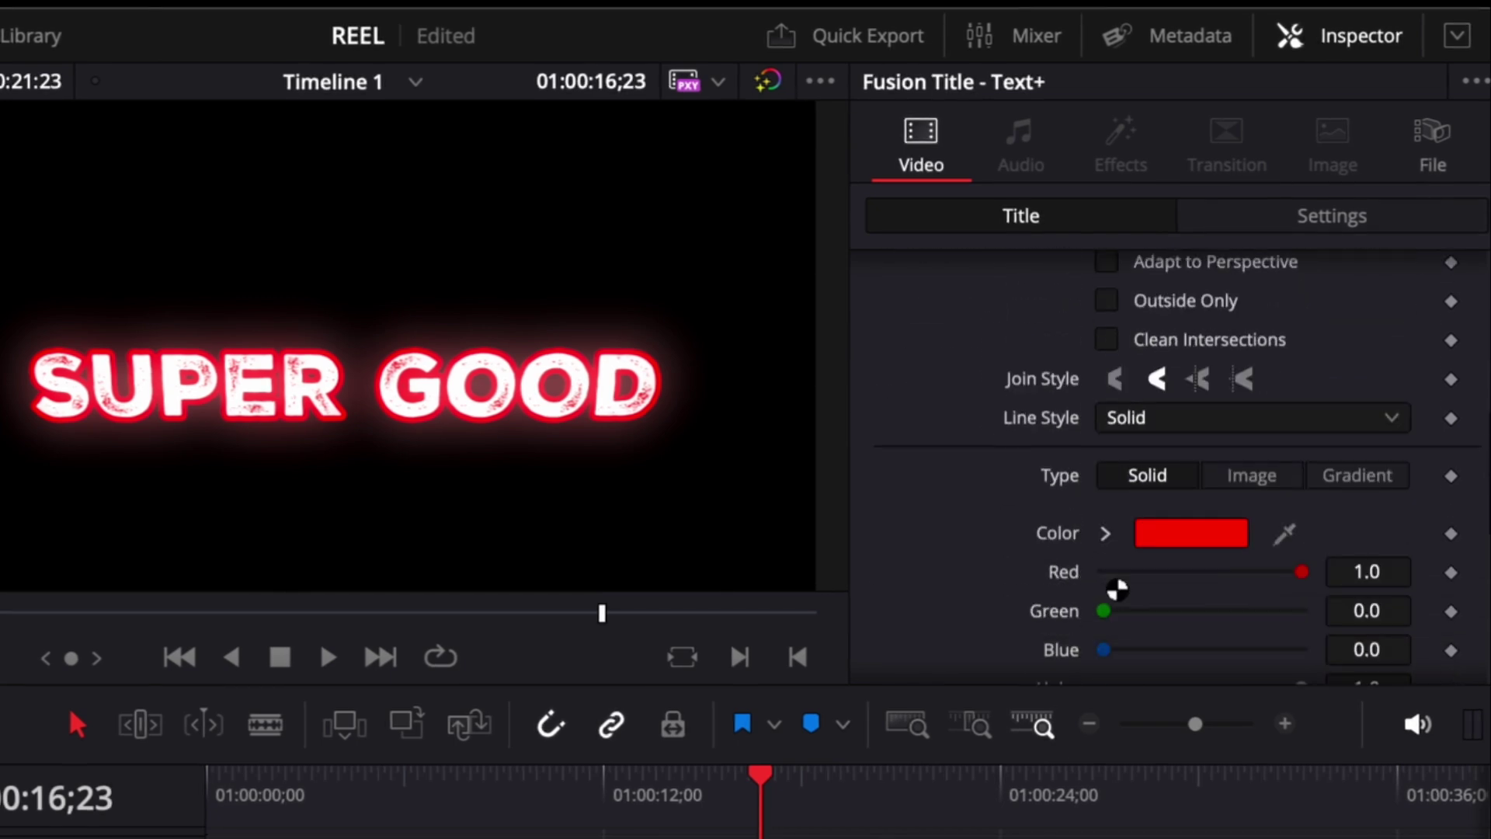
left_click(1181, 536)
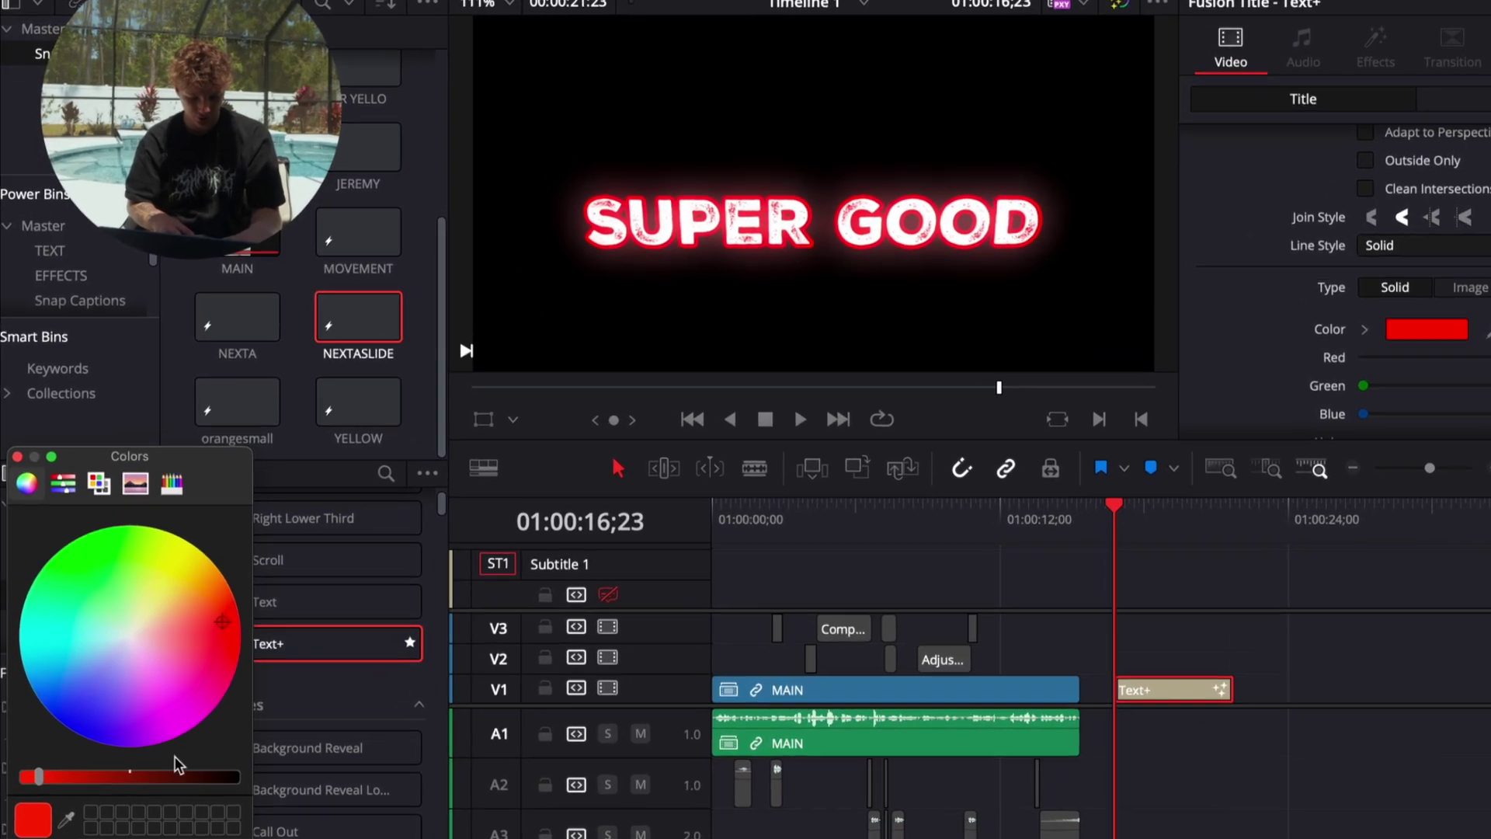
left_click_drag(179, 764, 387, 777)
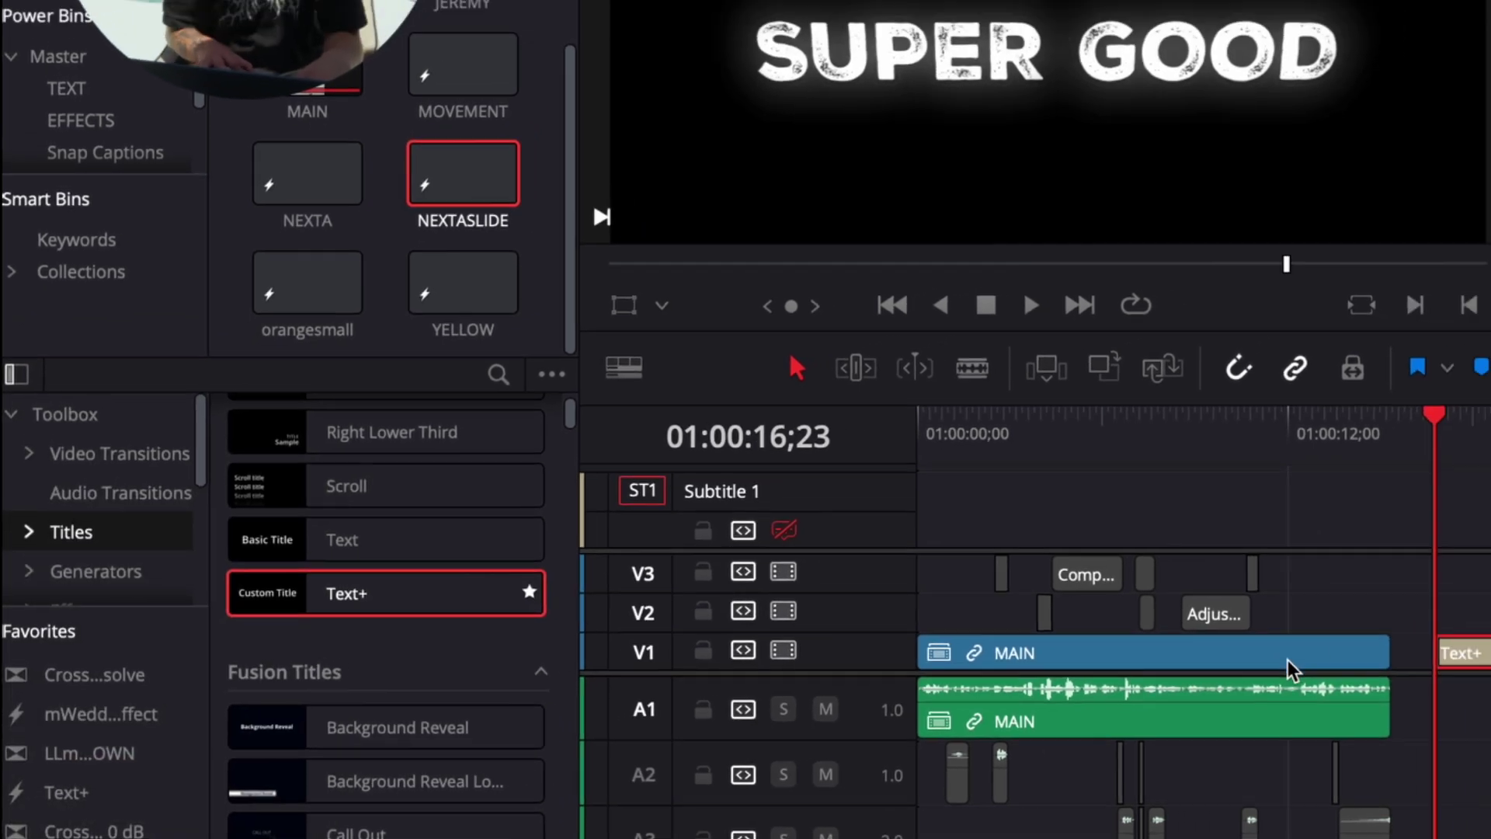
left_click_drag(1379, 442, 1348, 440)
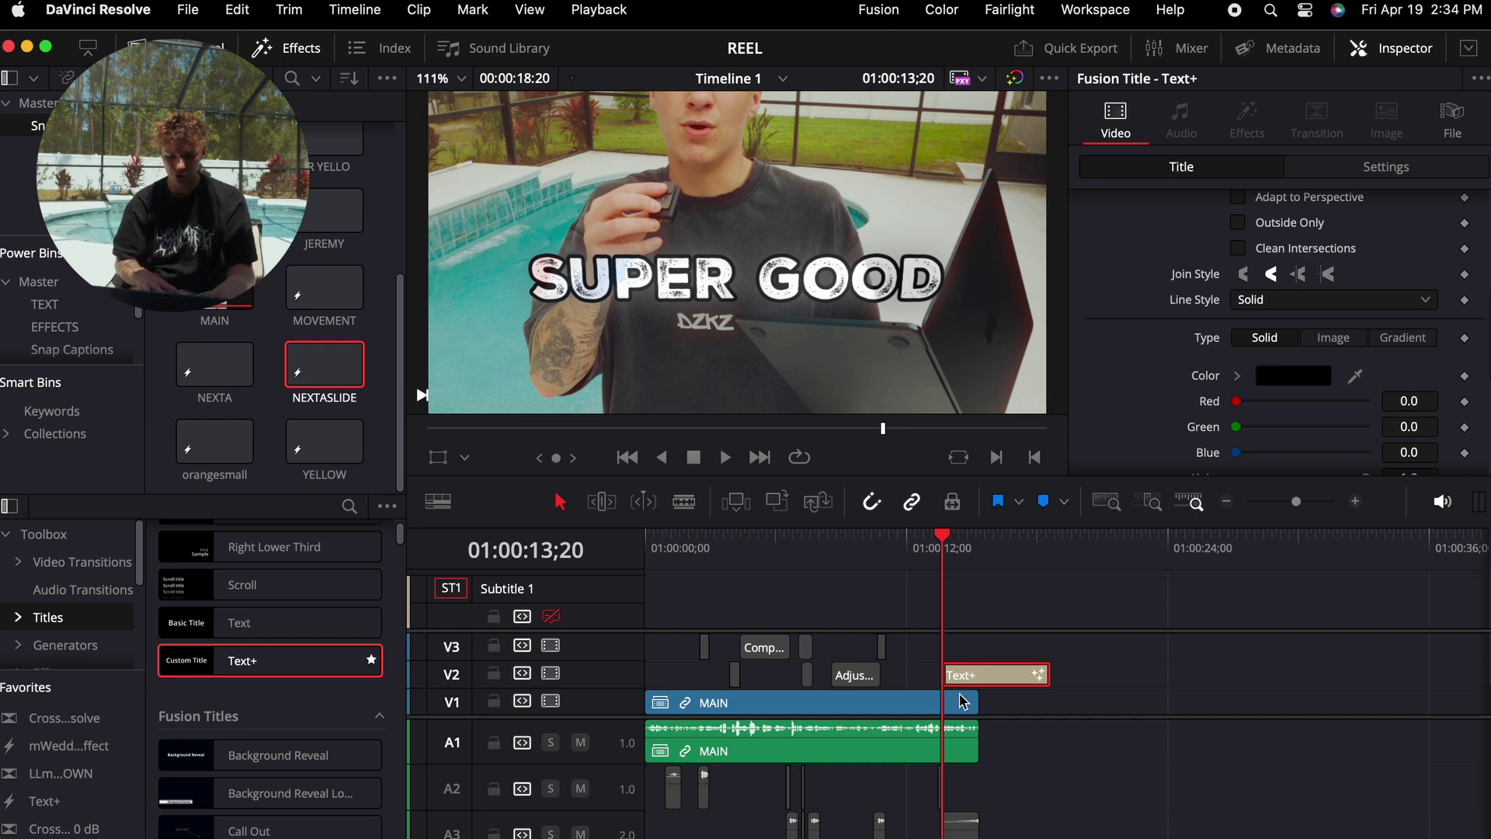
- In Fusion, add a Drop Shadow node after Glow1
key("shift+5")
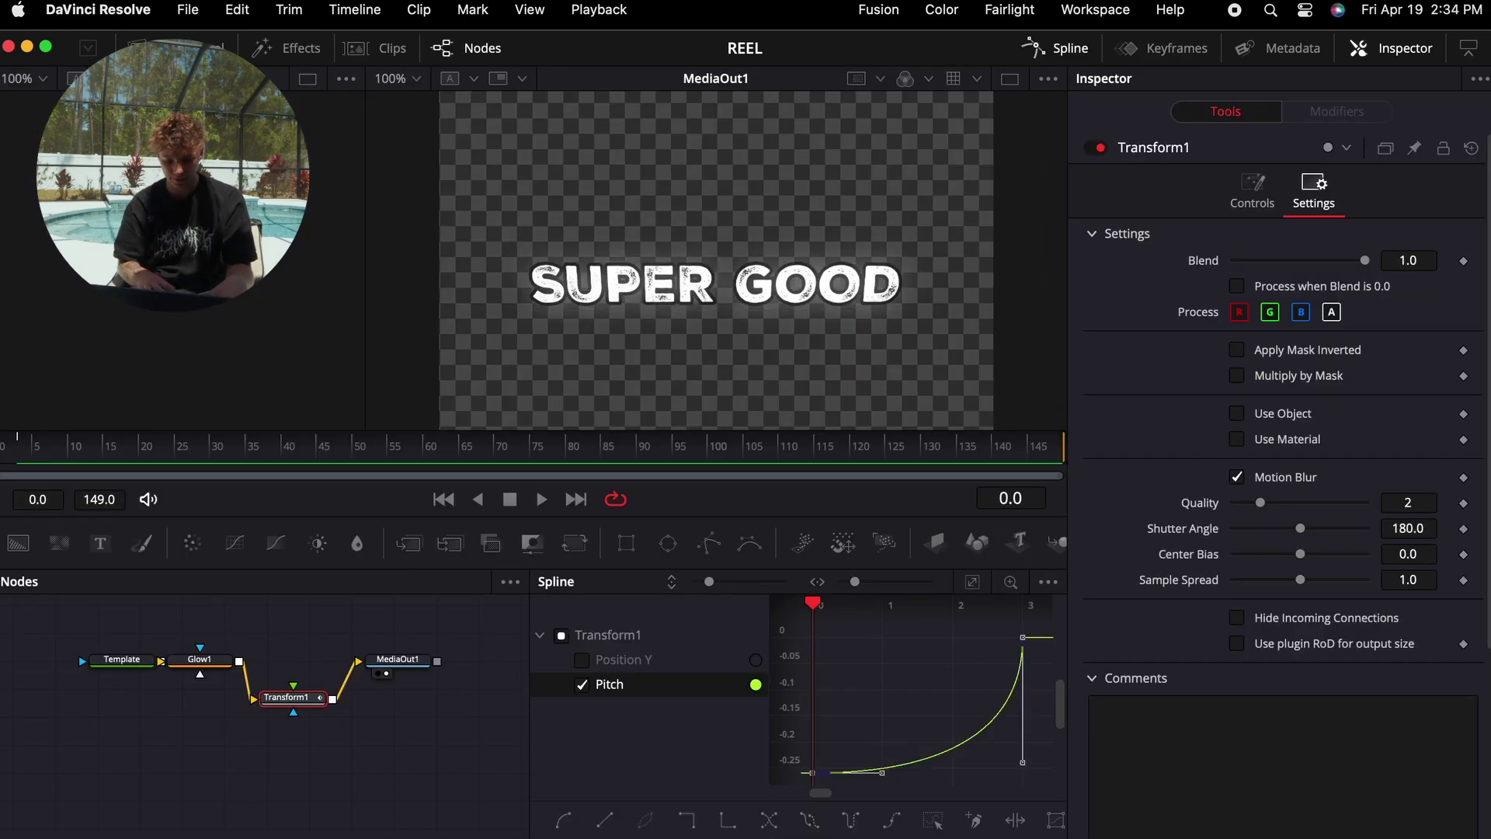
left_click(217, 666)
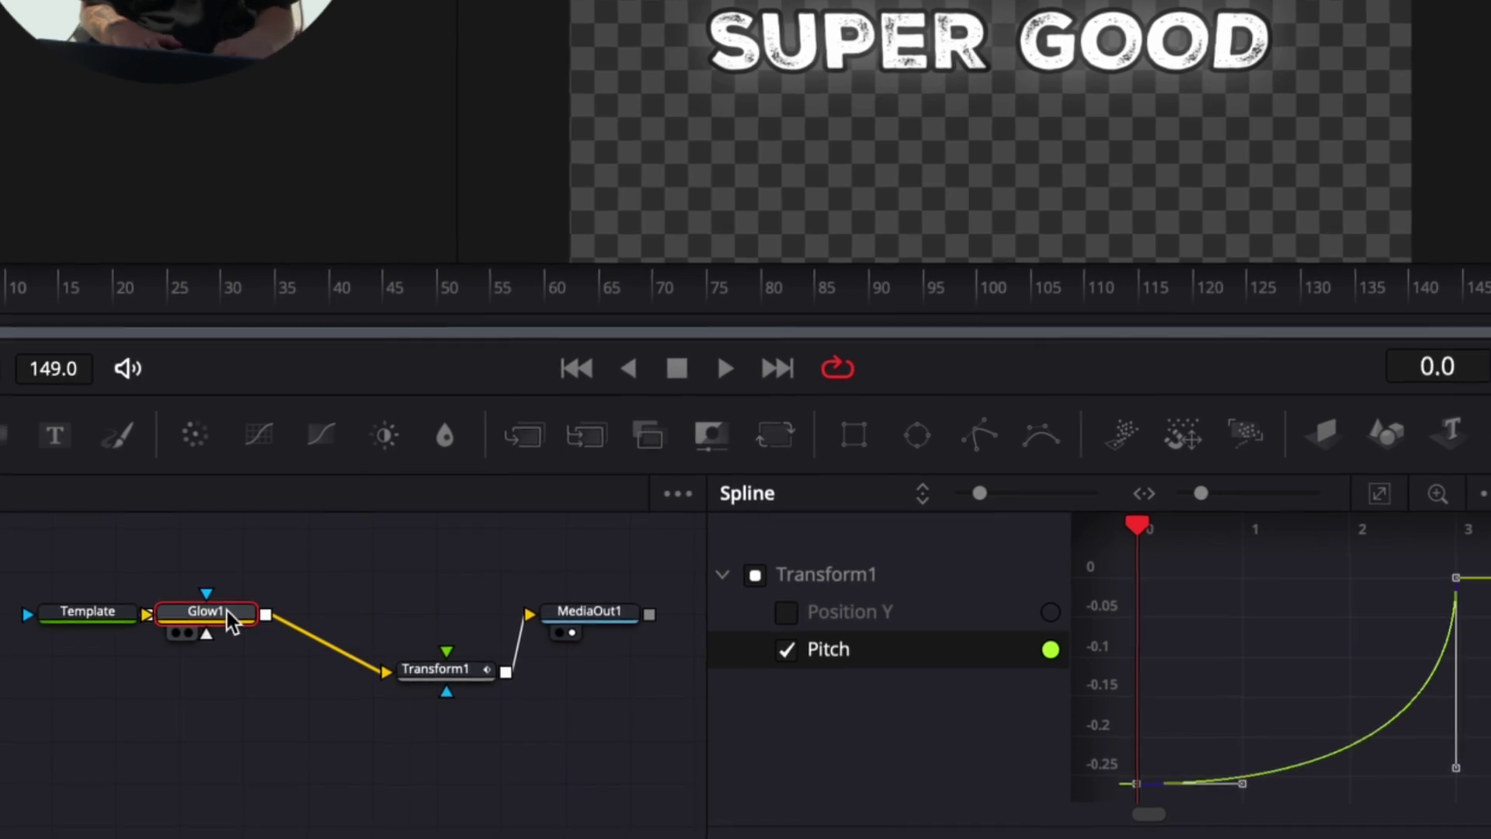
key("shift+space")
type("drop")
key("Return")
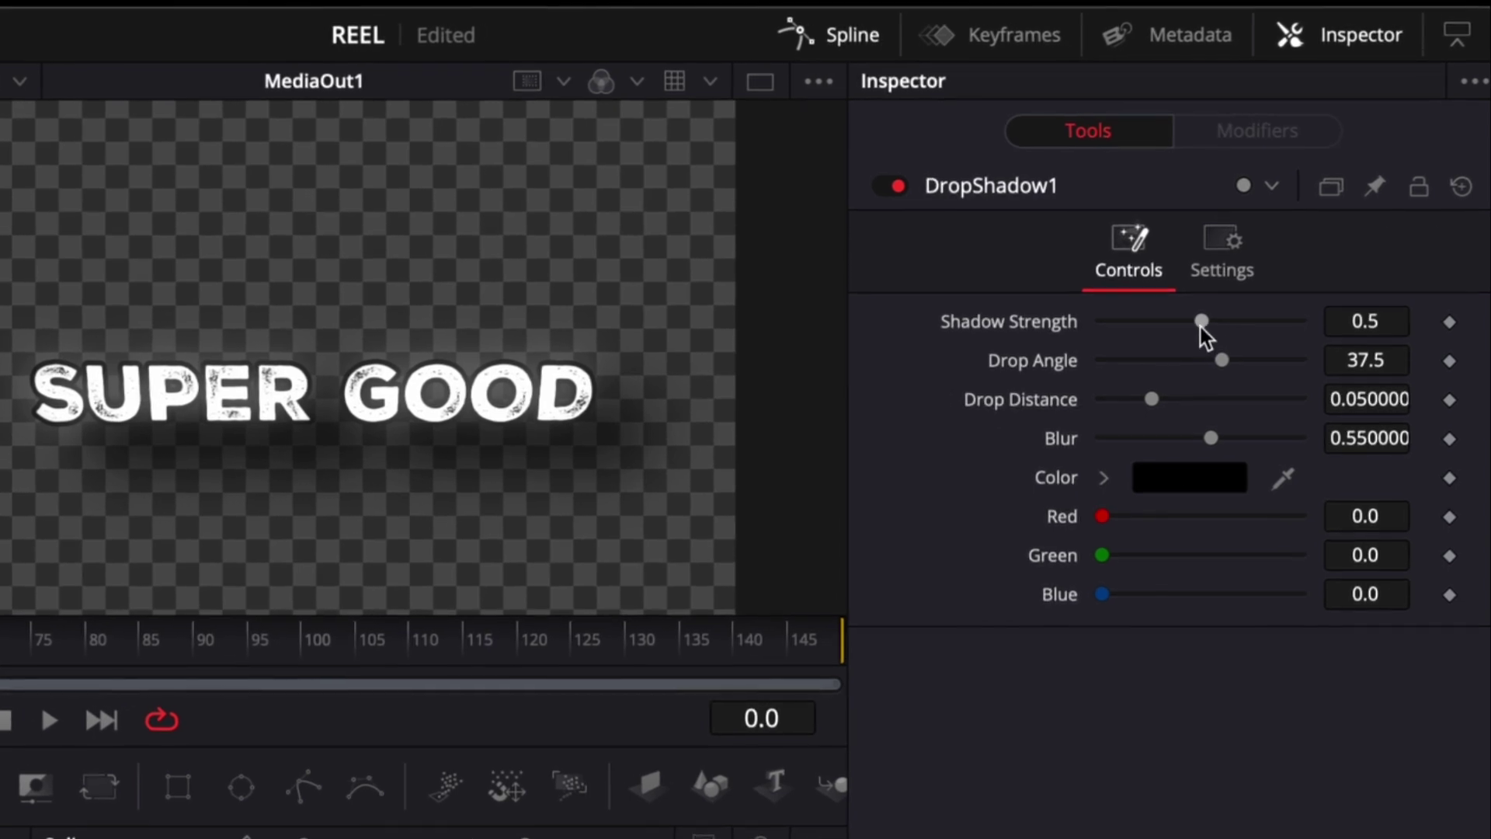
- Set shadow Strength 0.953, Blur 0.165, Angle 51, Distance 0.0031, check at 200%, and return to Edit
left_click_drag(1200, 328, 1289, 353)
left_click_drag(1209, 441, 1138, 441)
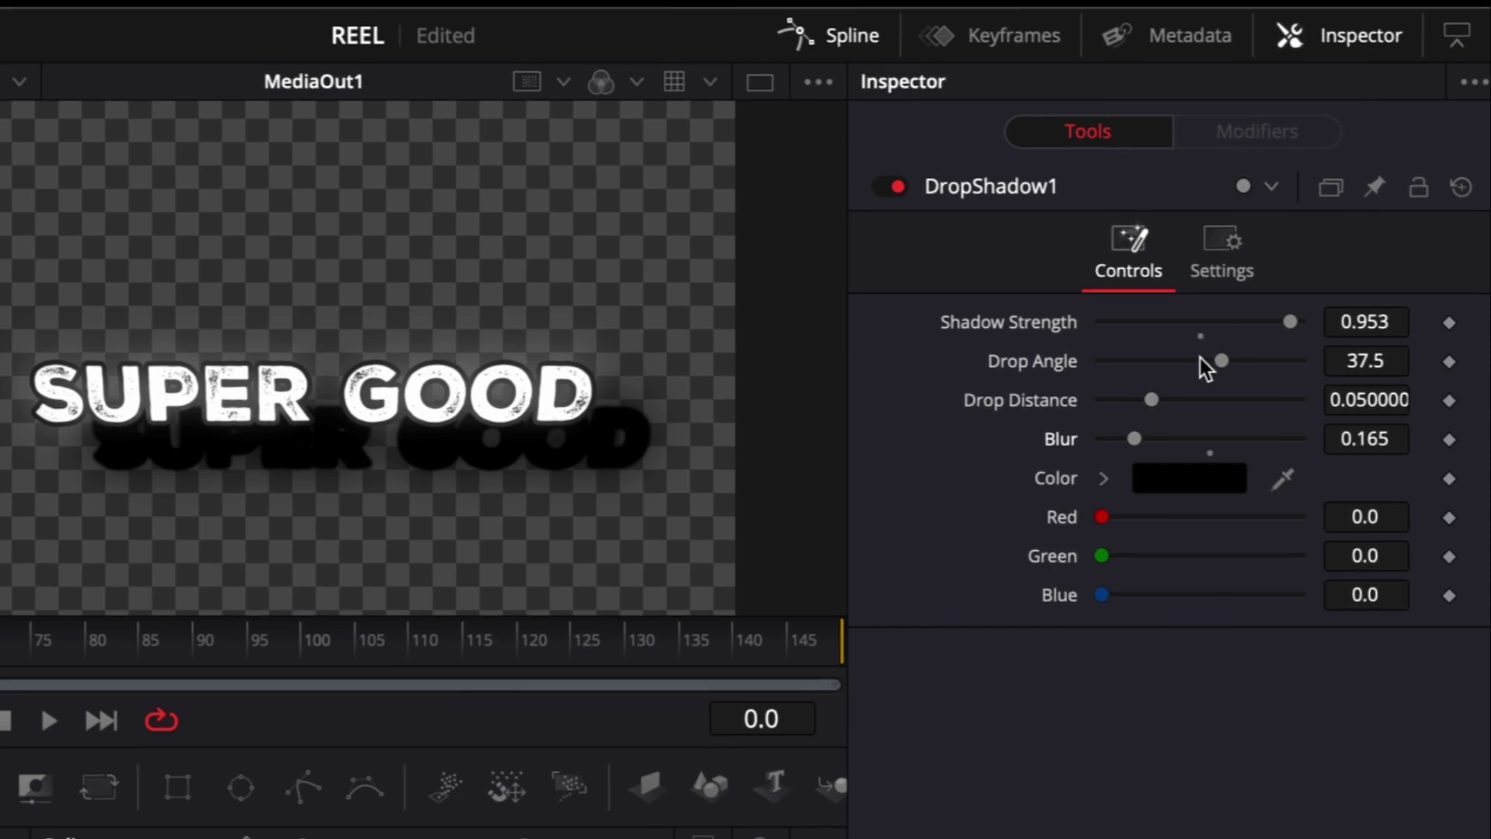
left_click_drag(1221, 365, 1225, 364)
left_click_drag(1147, 399, 1106, 405)
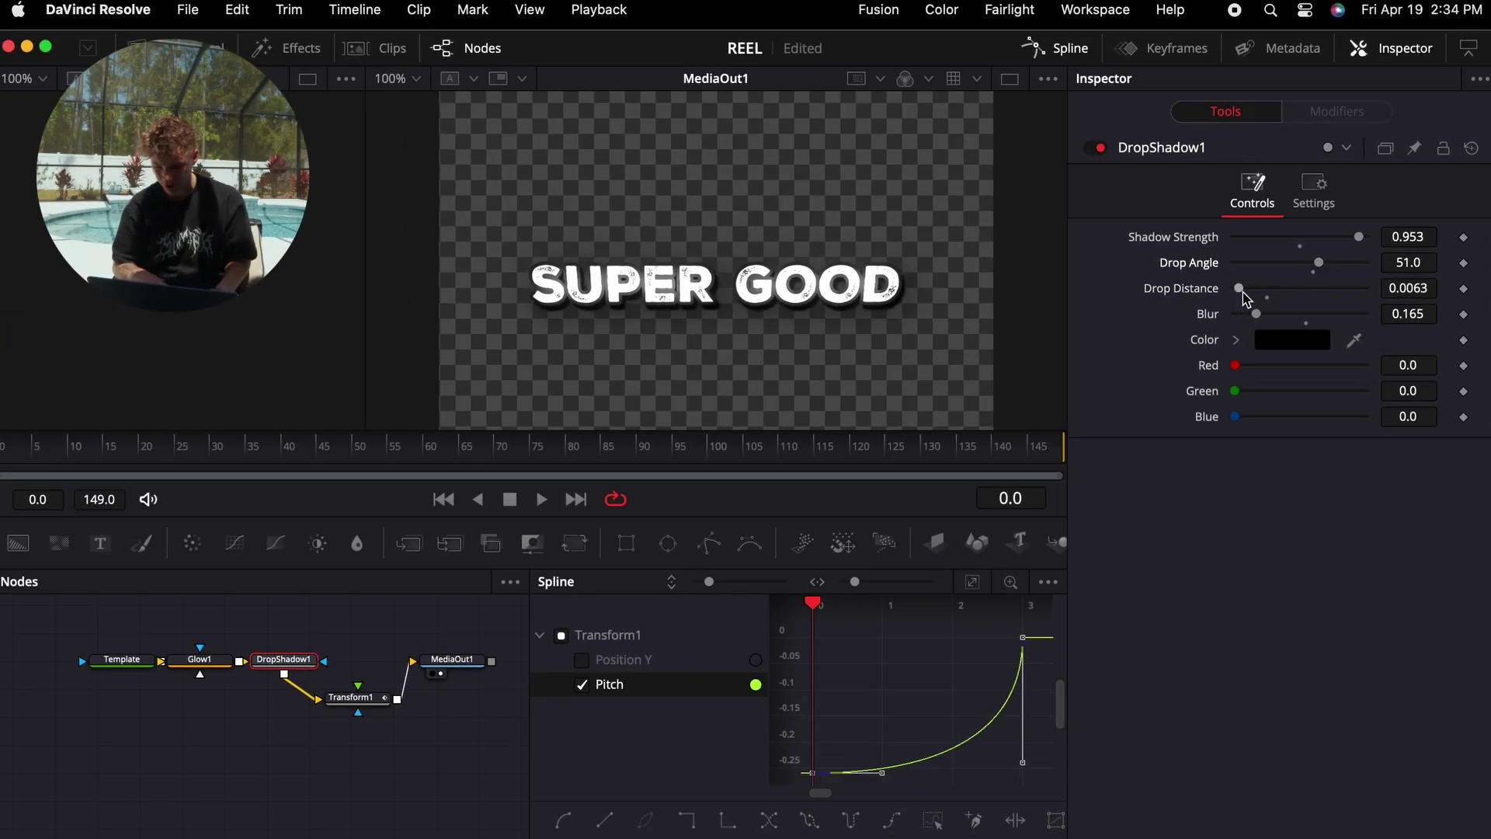
left_click_drag(1247, 298, 1242, 298)
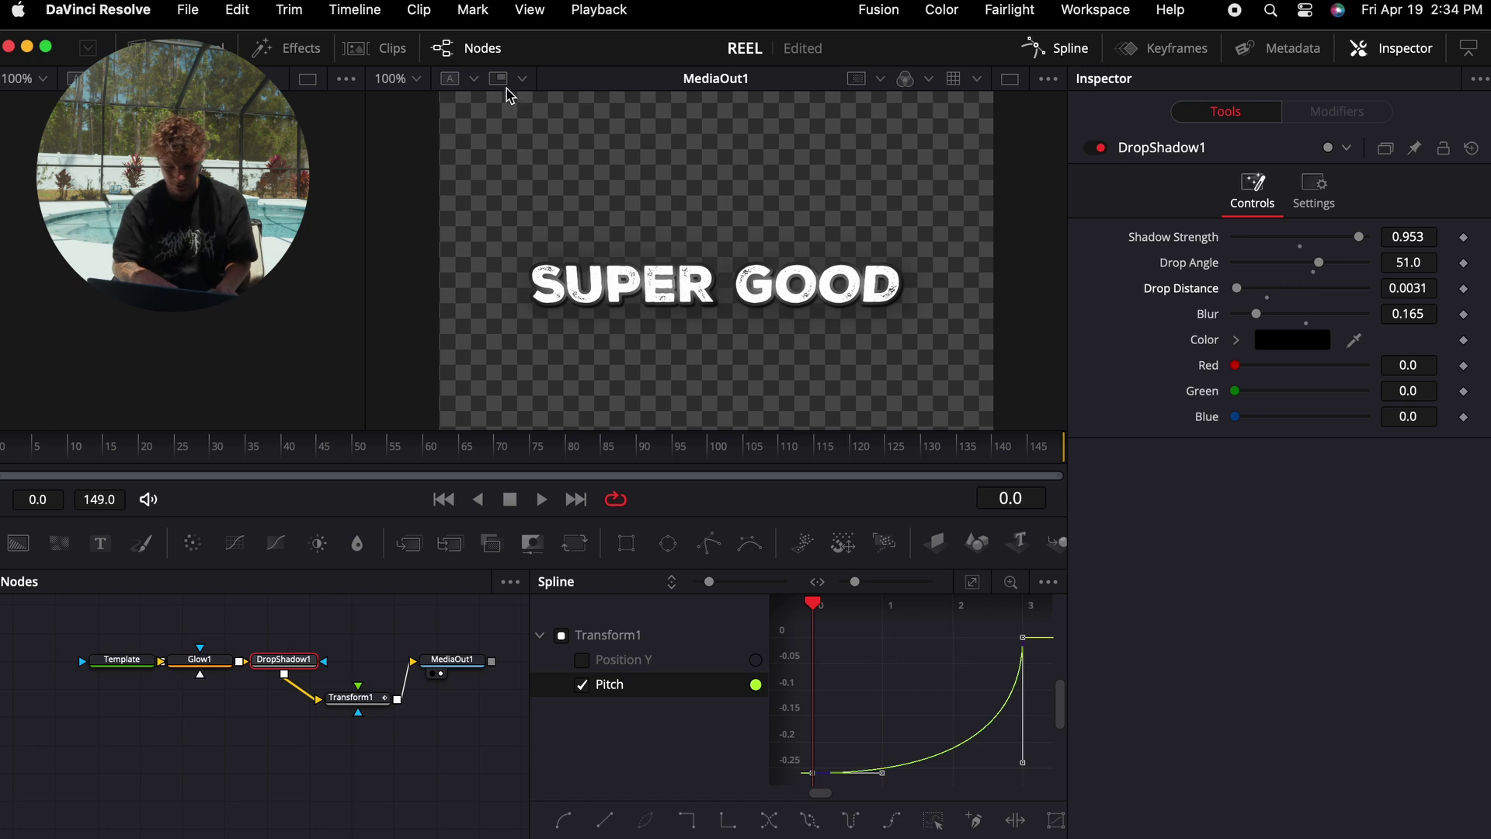
left_click(396, 78)
left_click(410, 195)
scroll(698, 334, "down", 2)
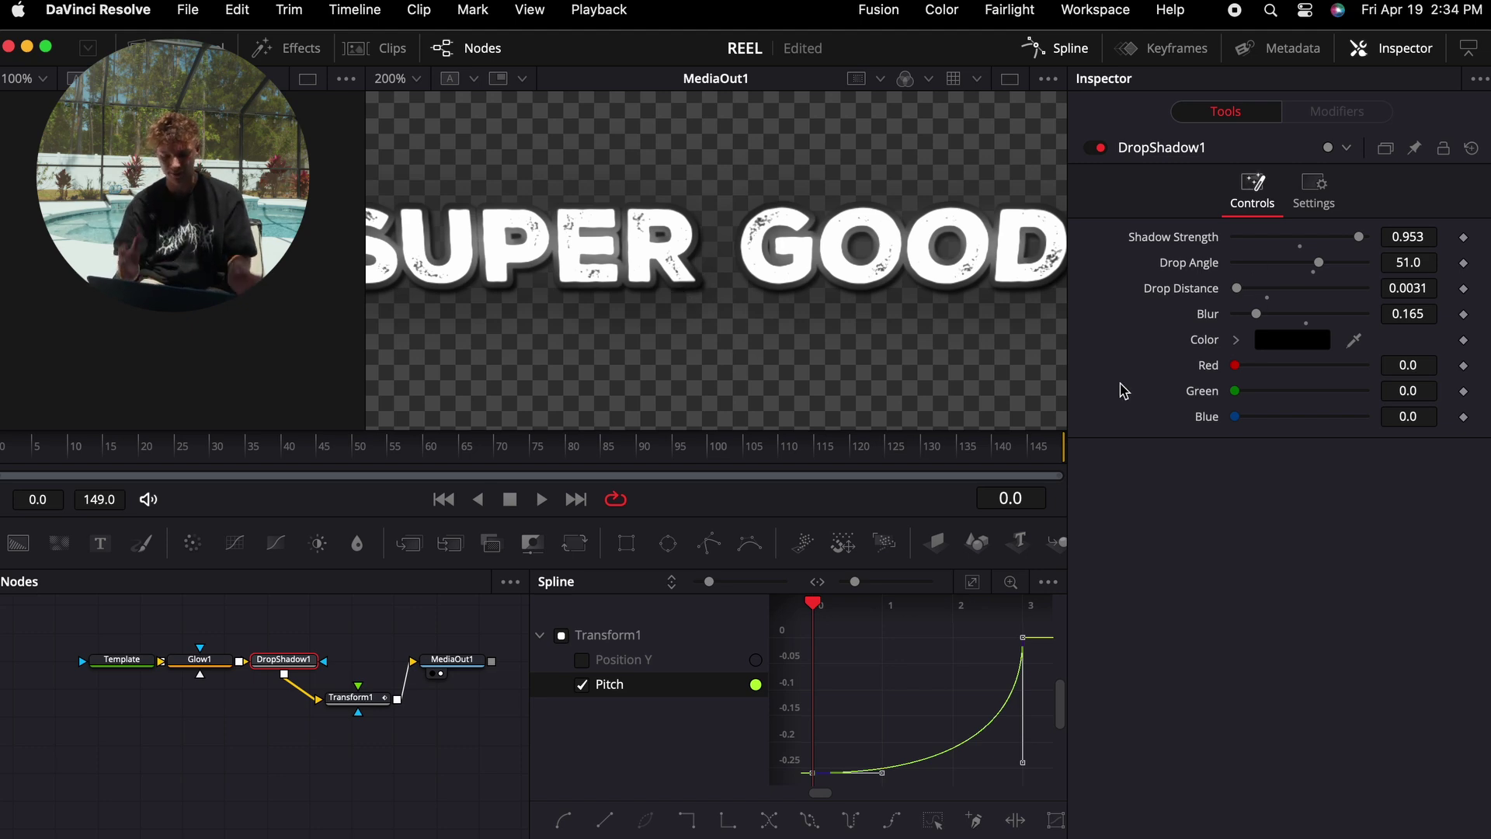
key("shift+4")
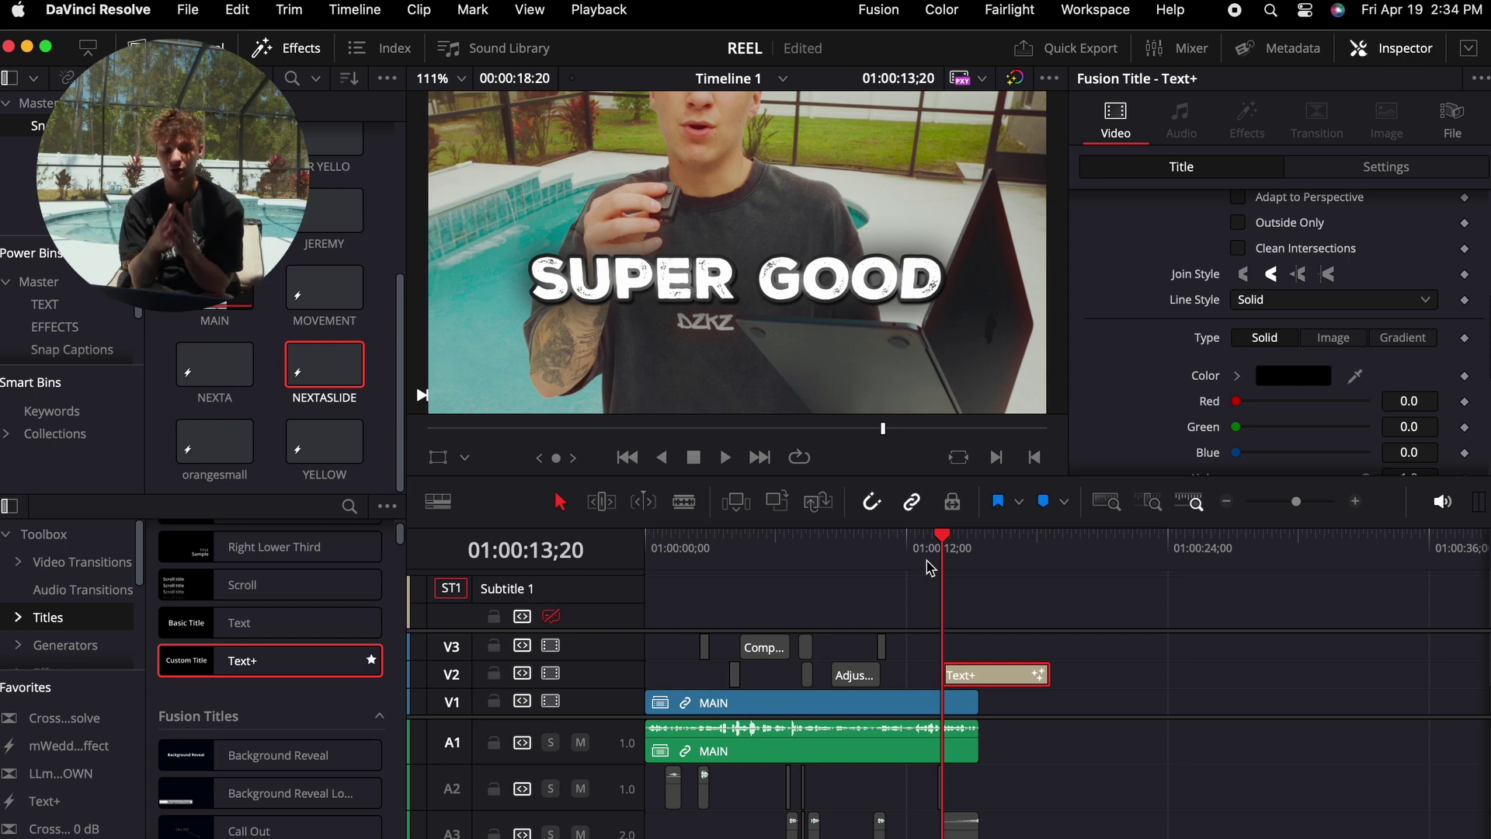
- Move the Text+ title on V2 later, just past the end of the MAIN clip
left_click_drag(1000, 677, 1082, 689)
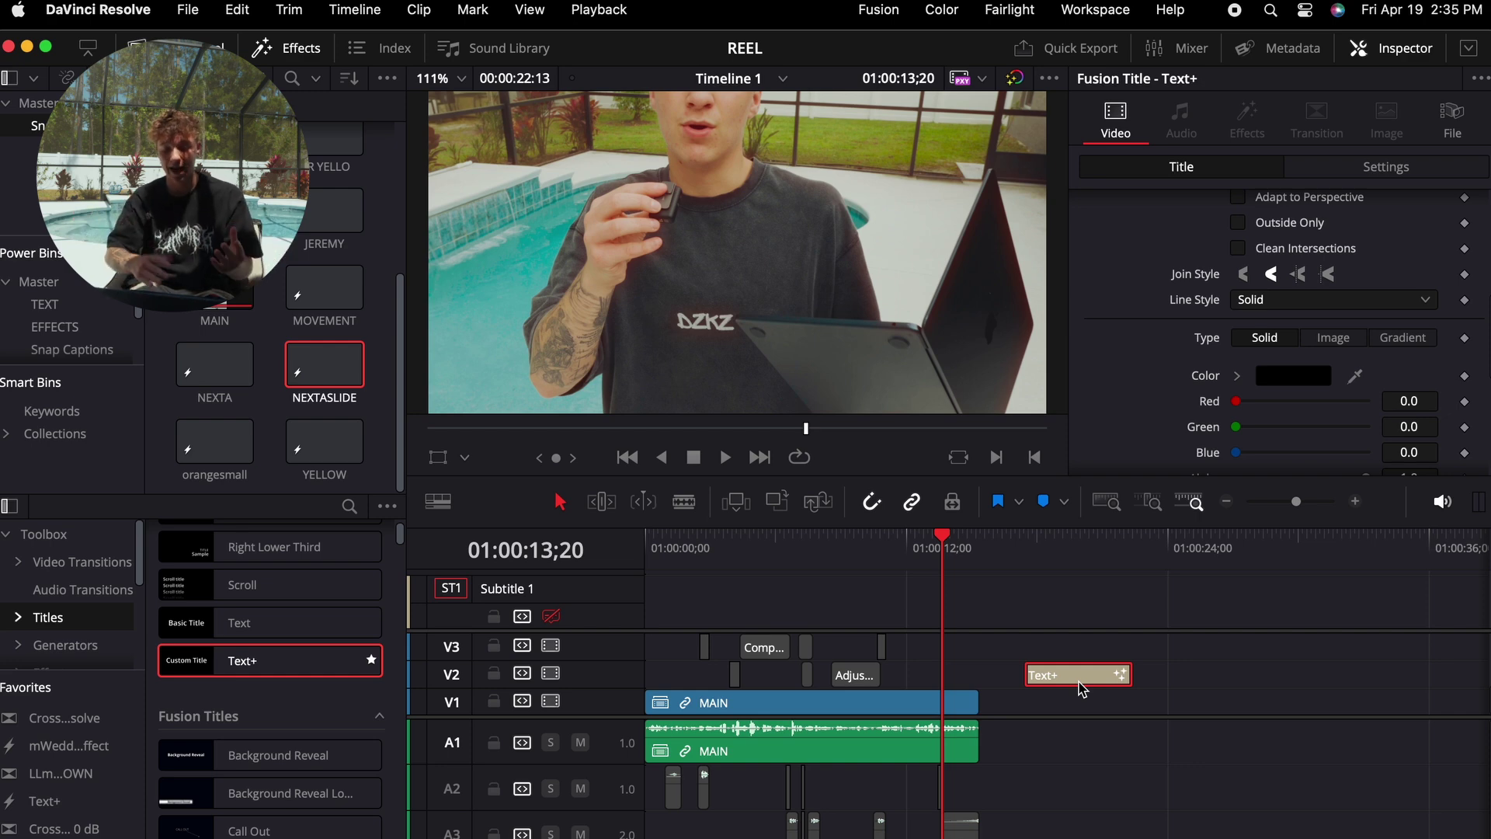
left_click(345, 10)
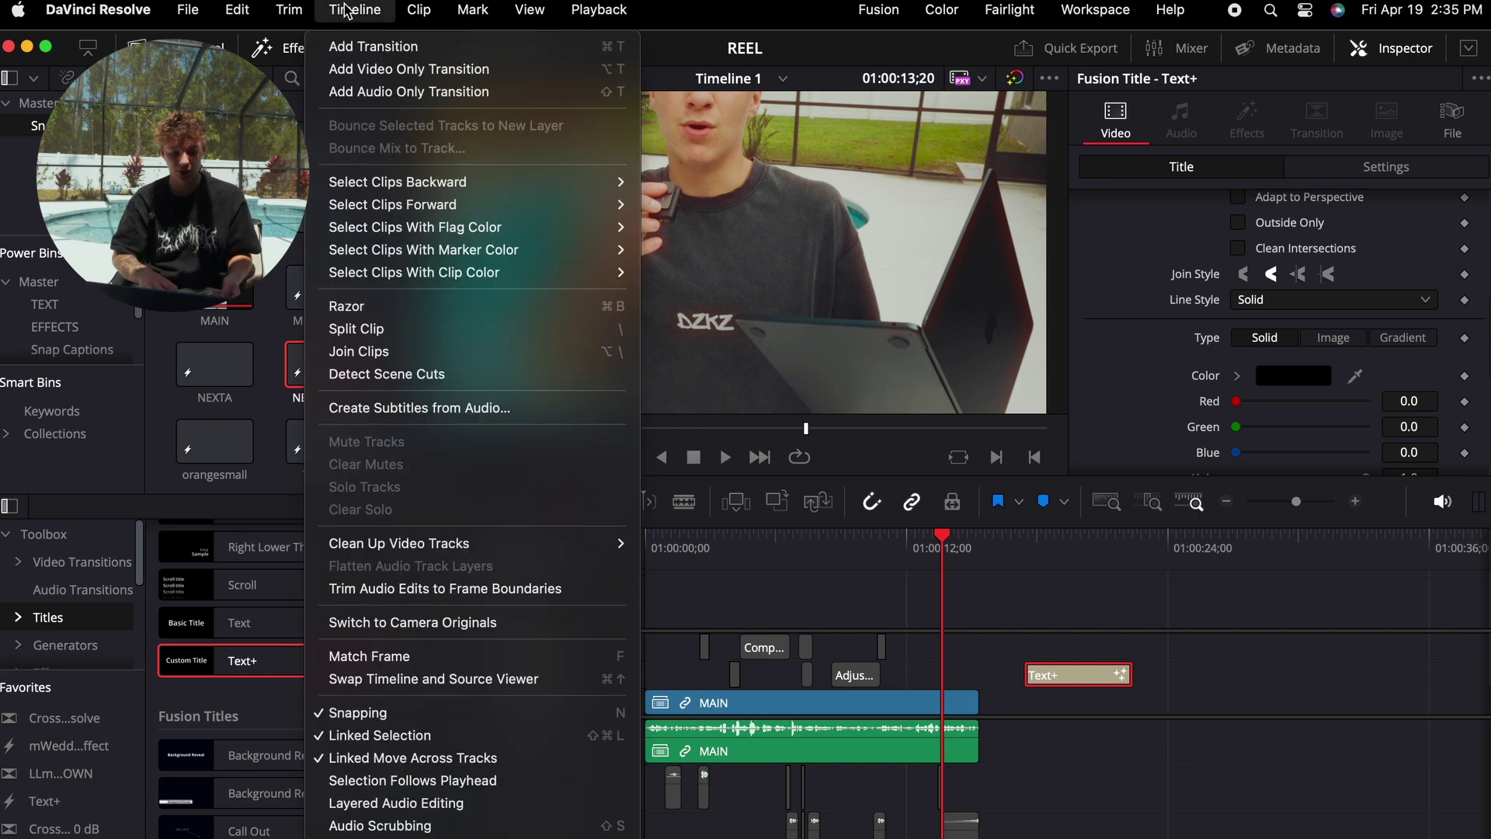
- Auto-generate subtitles from the audio with a maximum of 10 characters per line
left_click(419, 408)
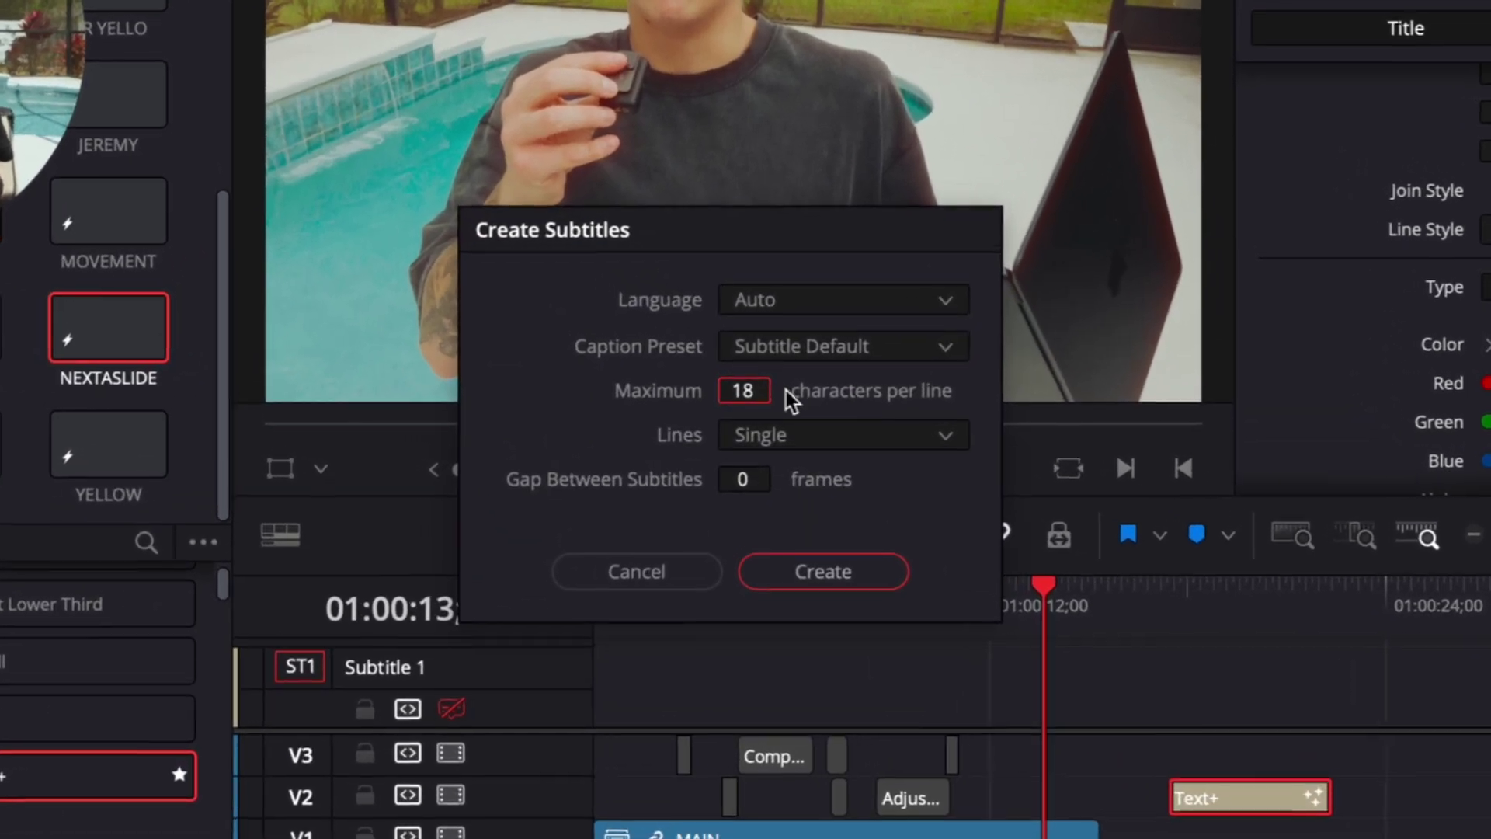
left_click_drag(764, 391, 753, 391)
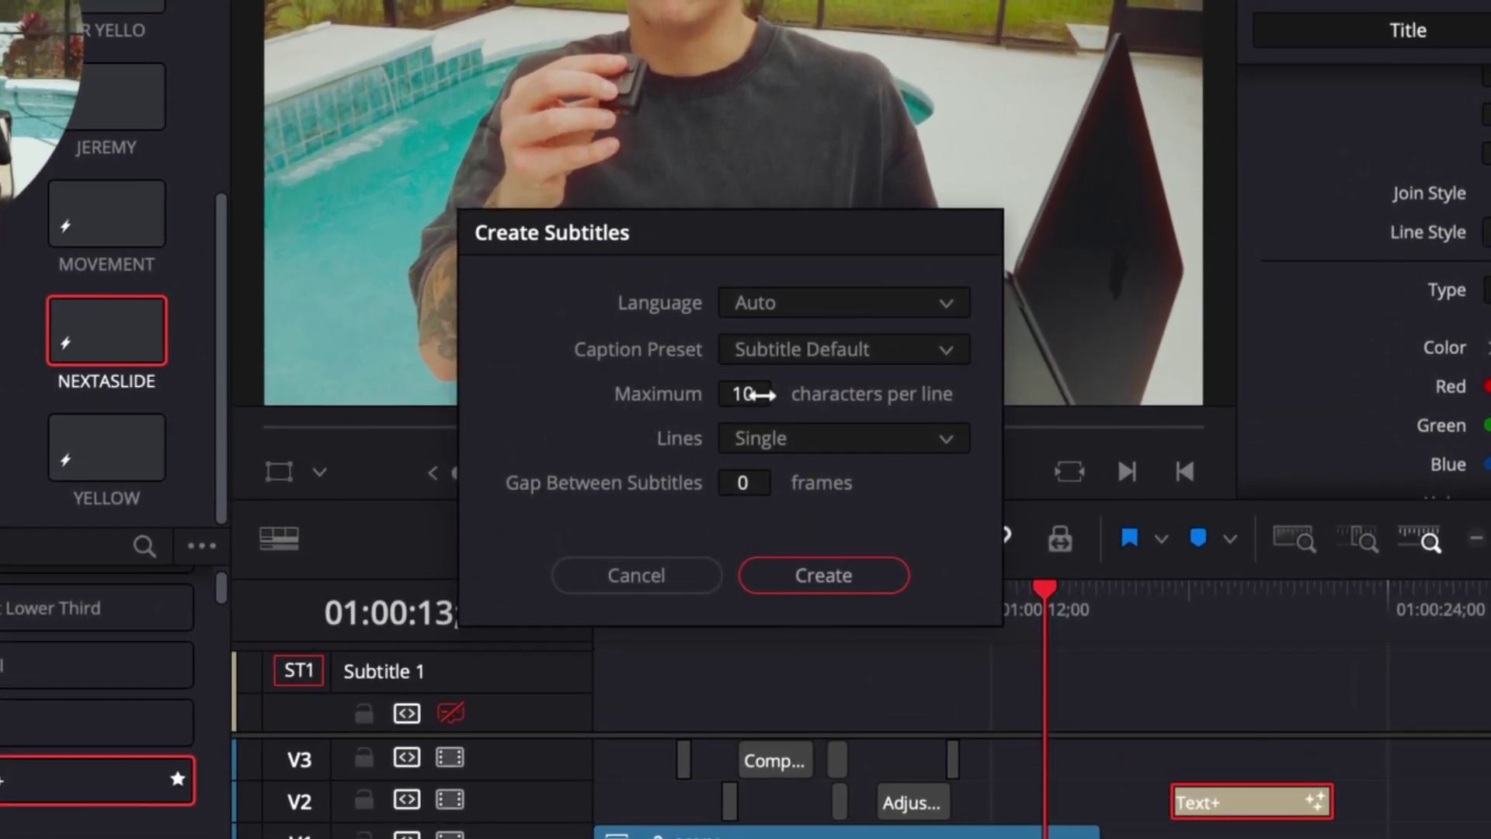
left_click(841, 584)
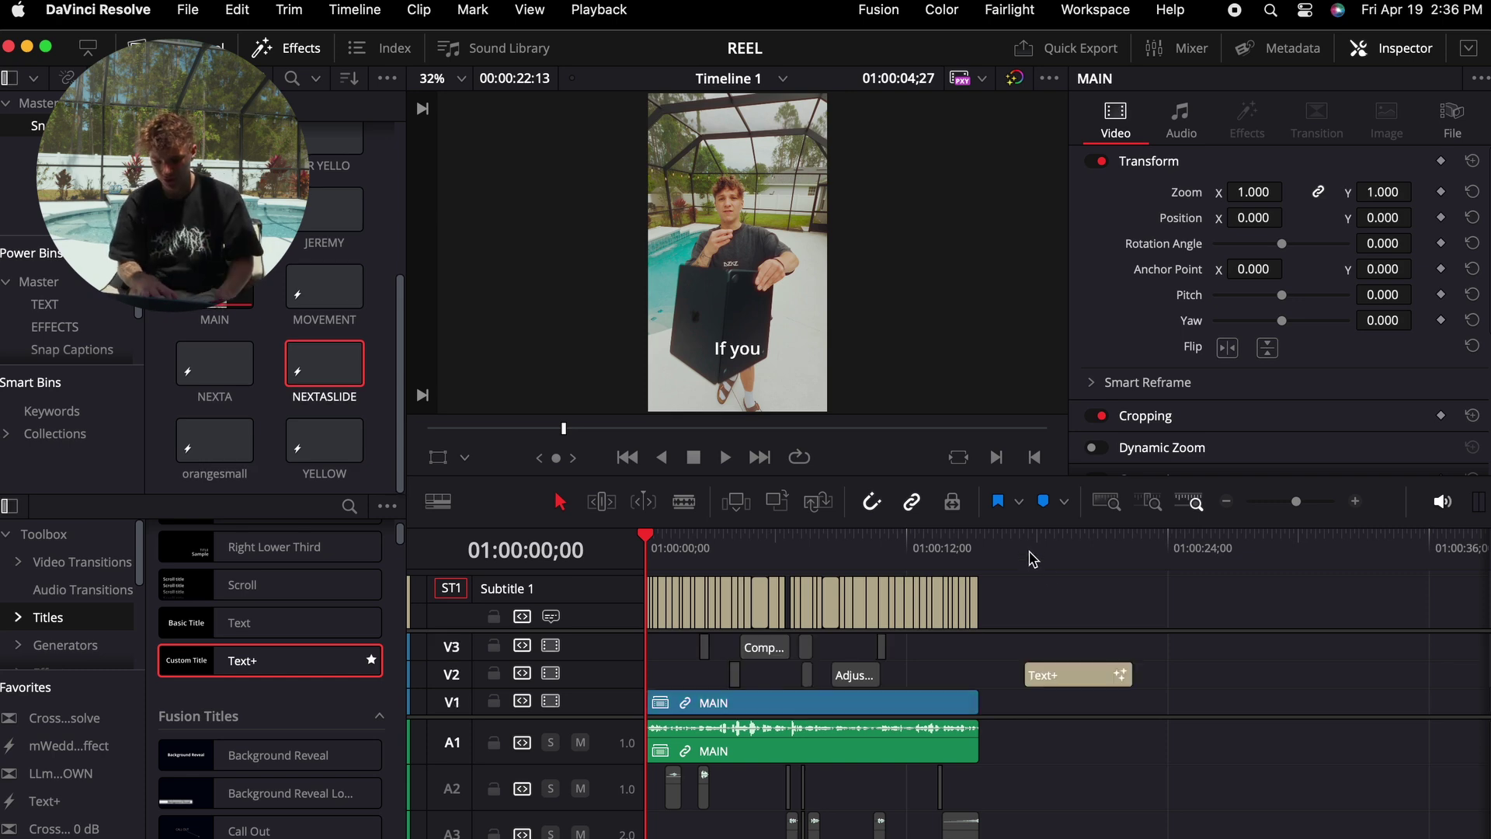
- Save the styled Text+ title clip into the bin as a template named NEXAOUTLINE
left_click(1055, 675)
left_click(1076, 686)
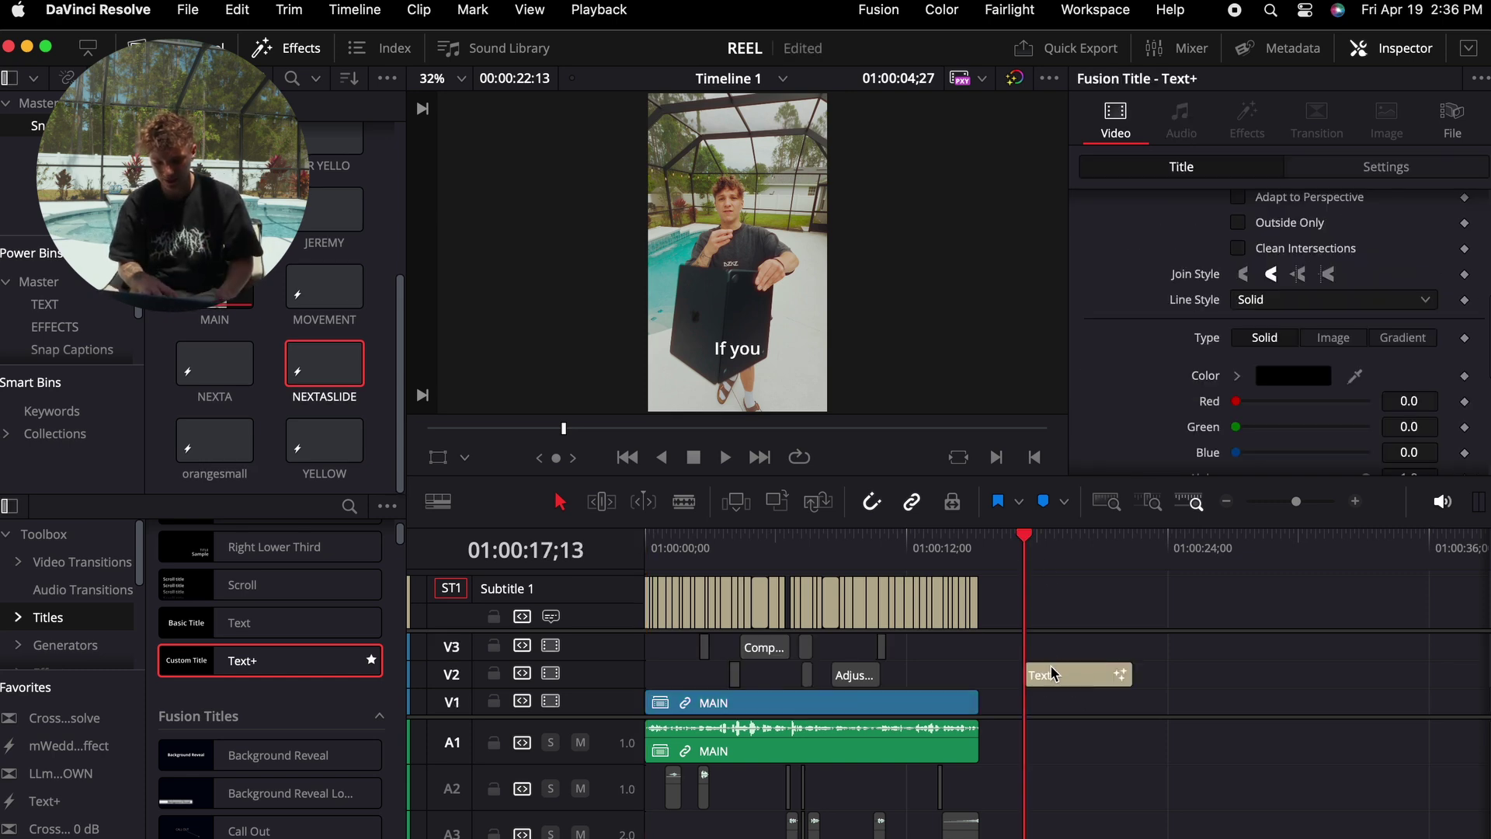
left_click_drag(1054, 682, 616, 487)
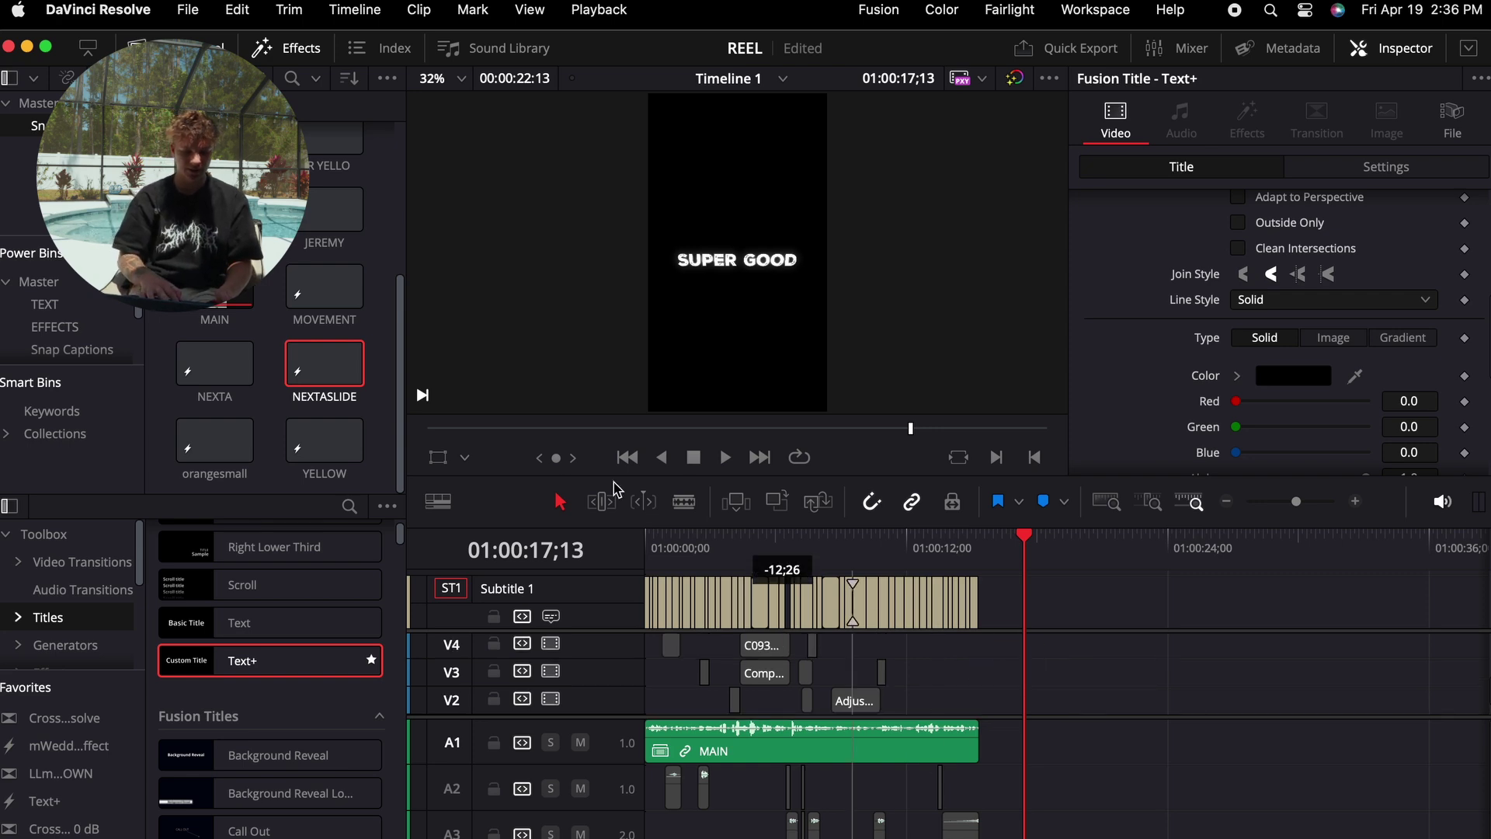
left_click_drag(295, 351, 332, 405)
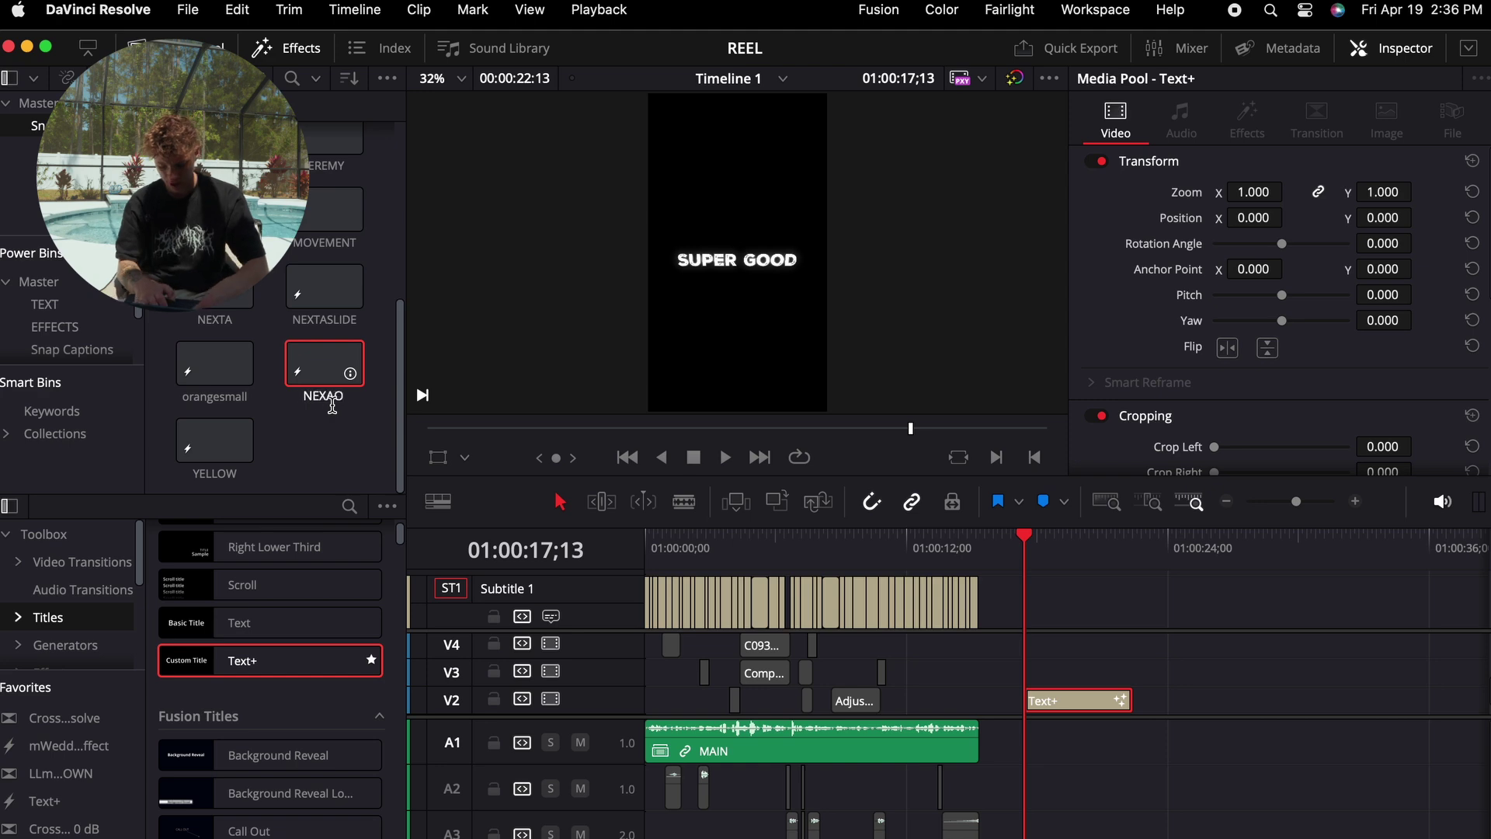
type("INE")
key("Return")
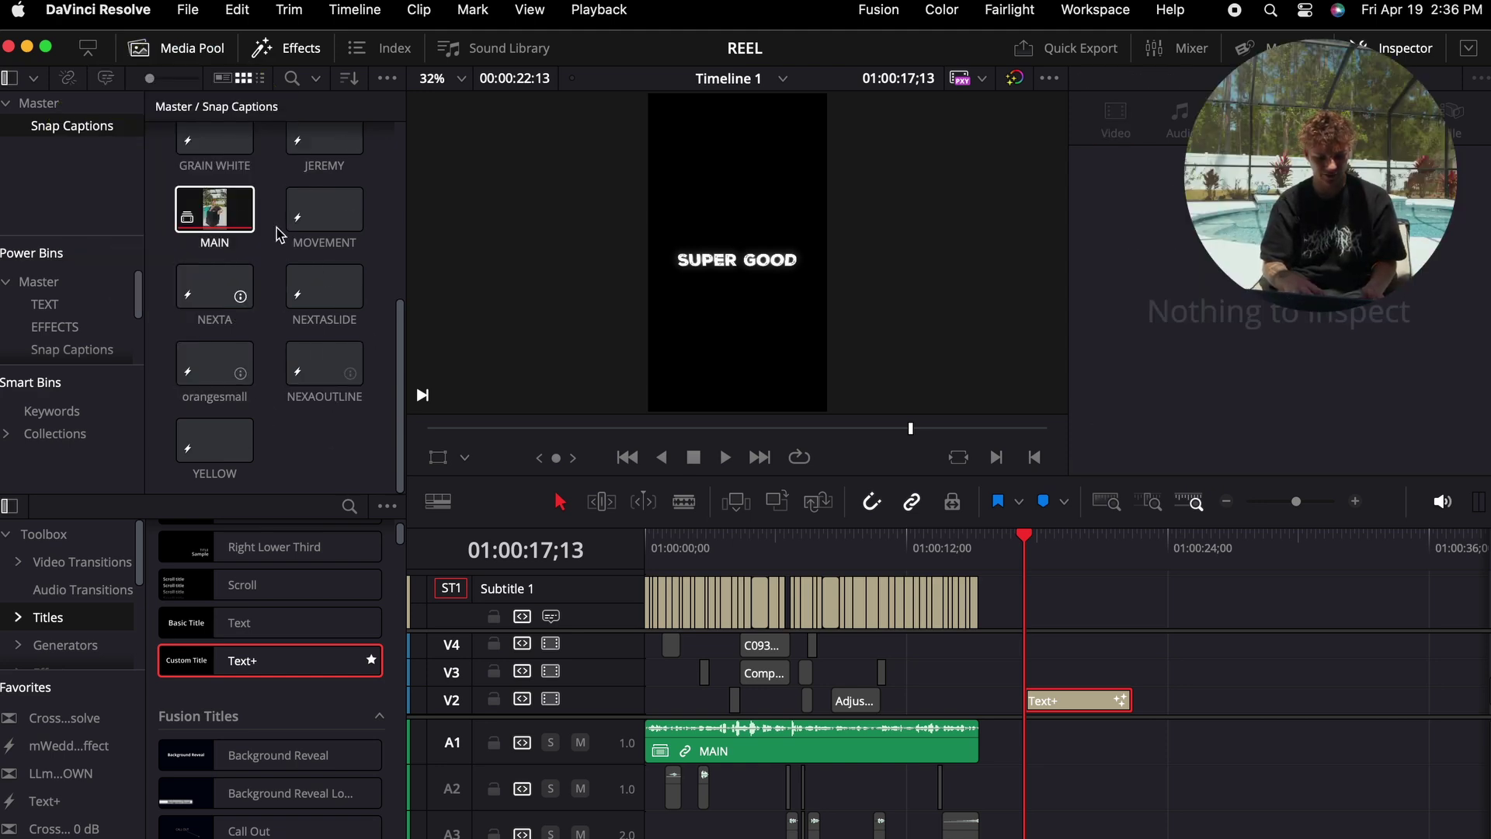
- Run Snap Captions with the NEXAOUTLINE template and To Uppercase to generate captions on V1
left_click(1078, 699)
left_click(1094, 10)
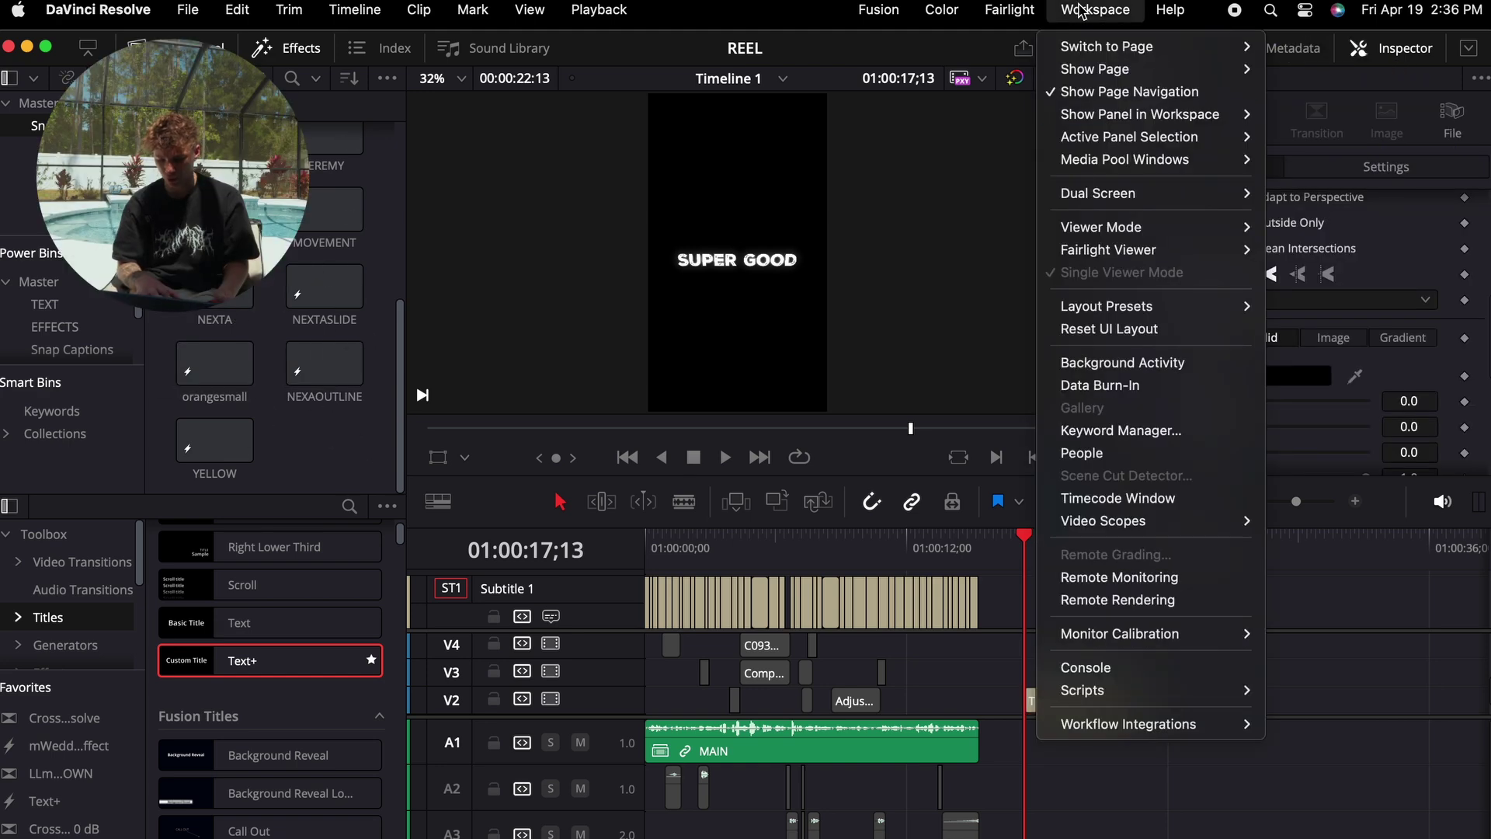
mouse_move(1179, 693)
mouse_move(1292, 689)
left_click(1118, 690)
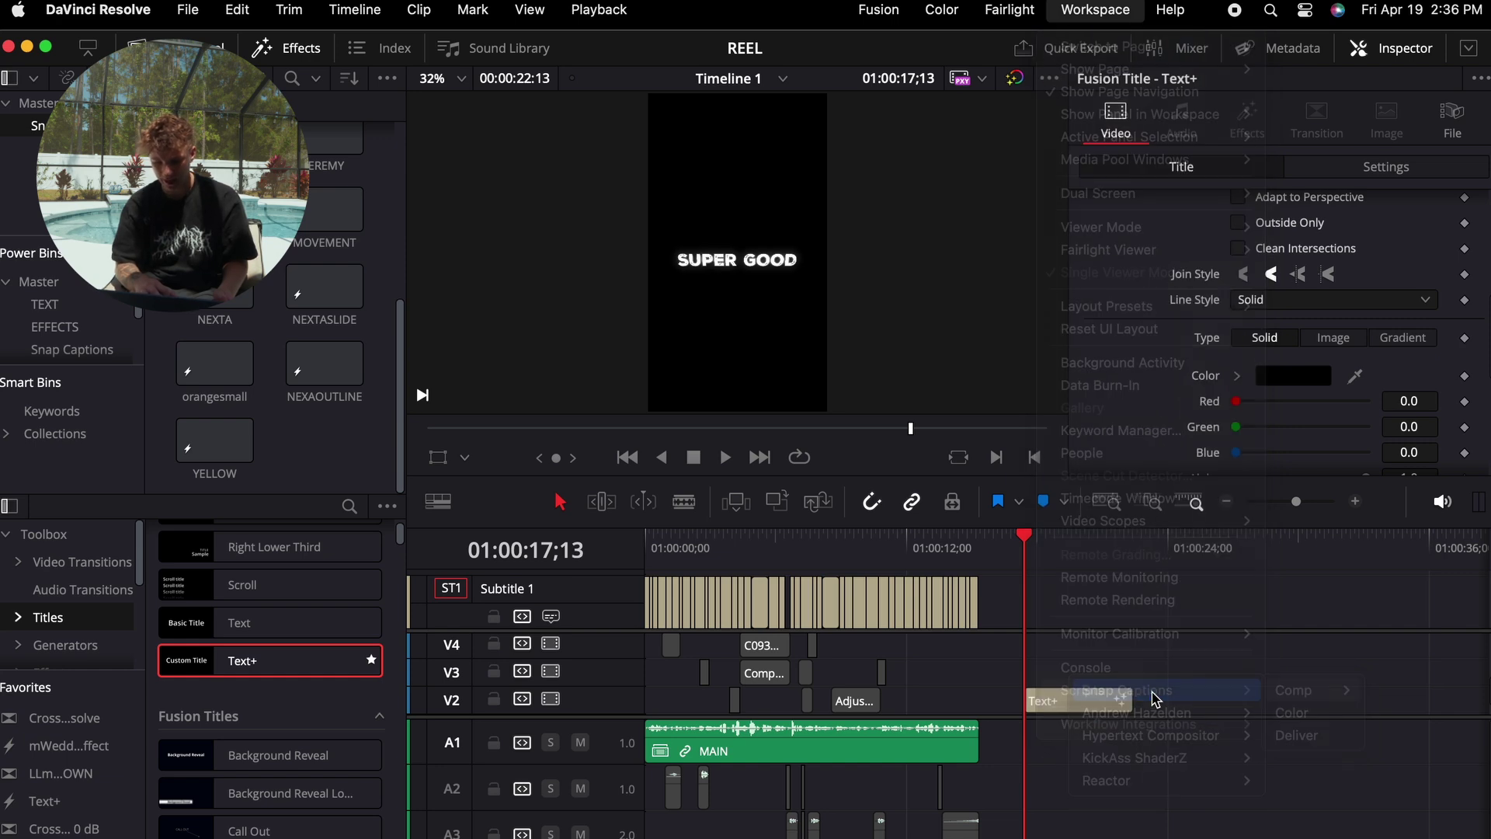
left_click(643, 377)
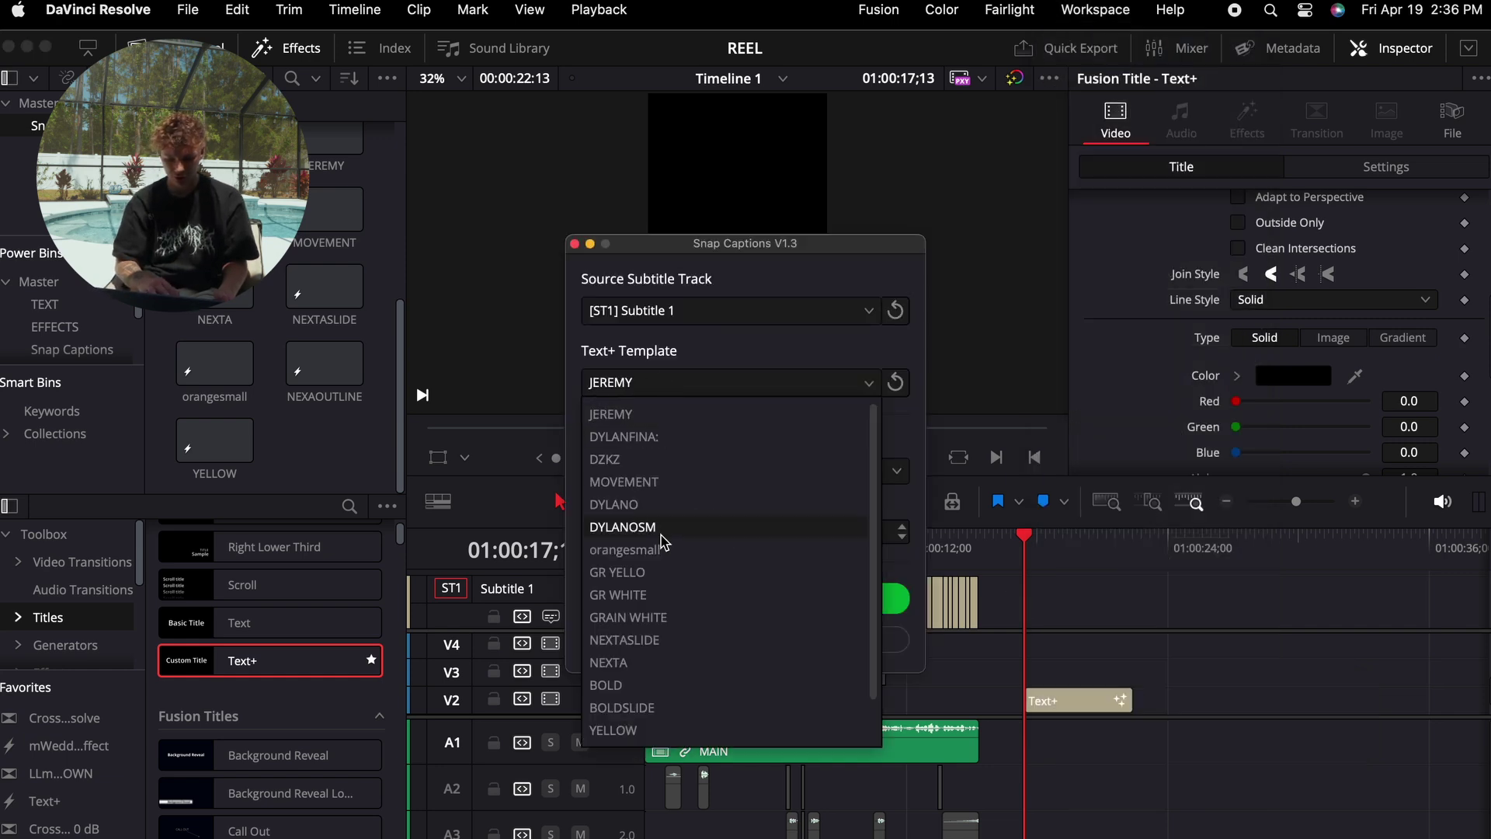
scroll(652, 505, "down", 2)
left_click(646, 730)
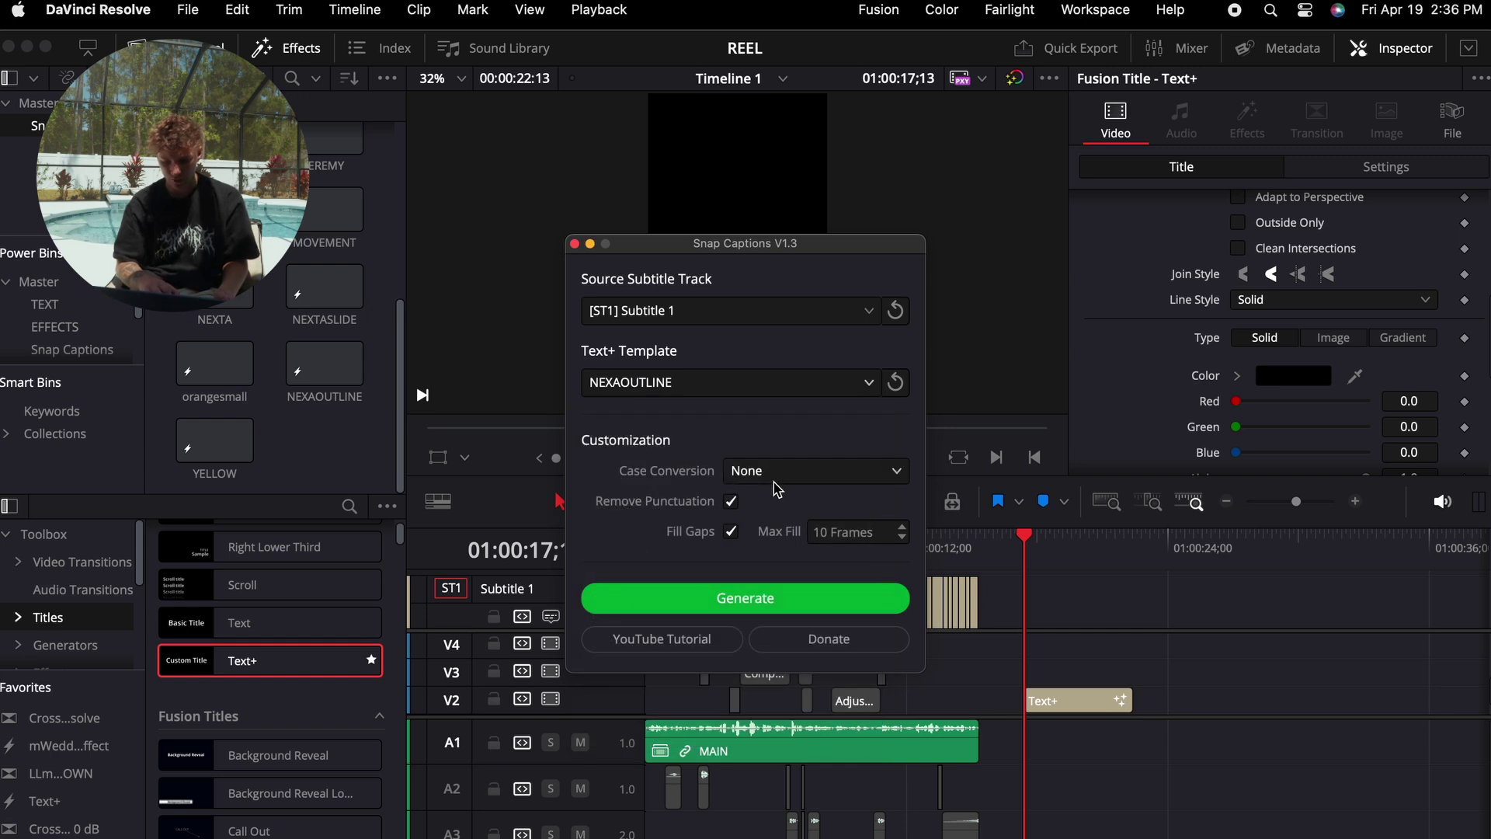
left_click(776, 488)
left_click(723, 542)
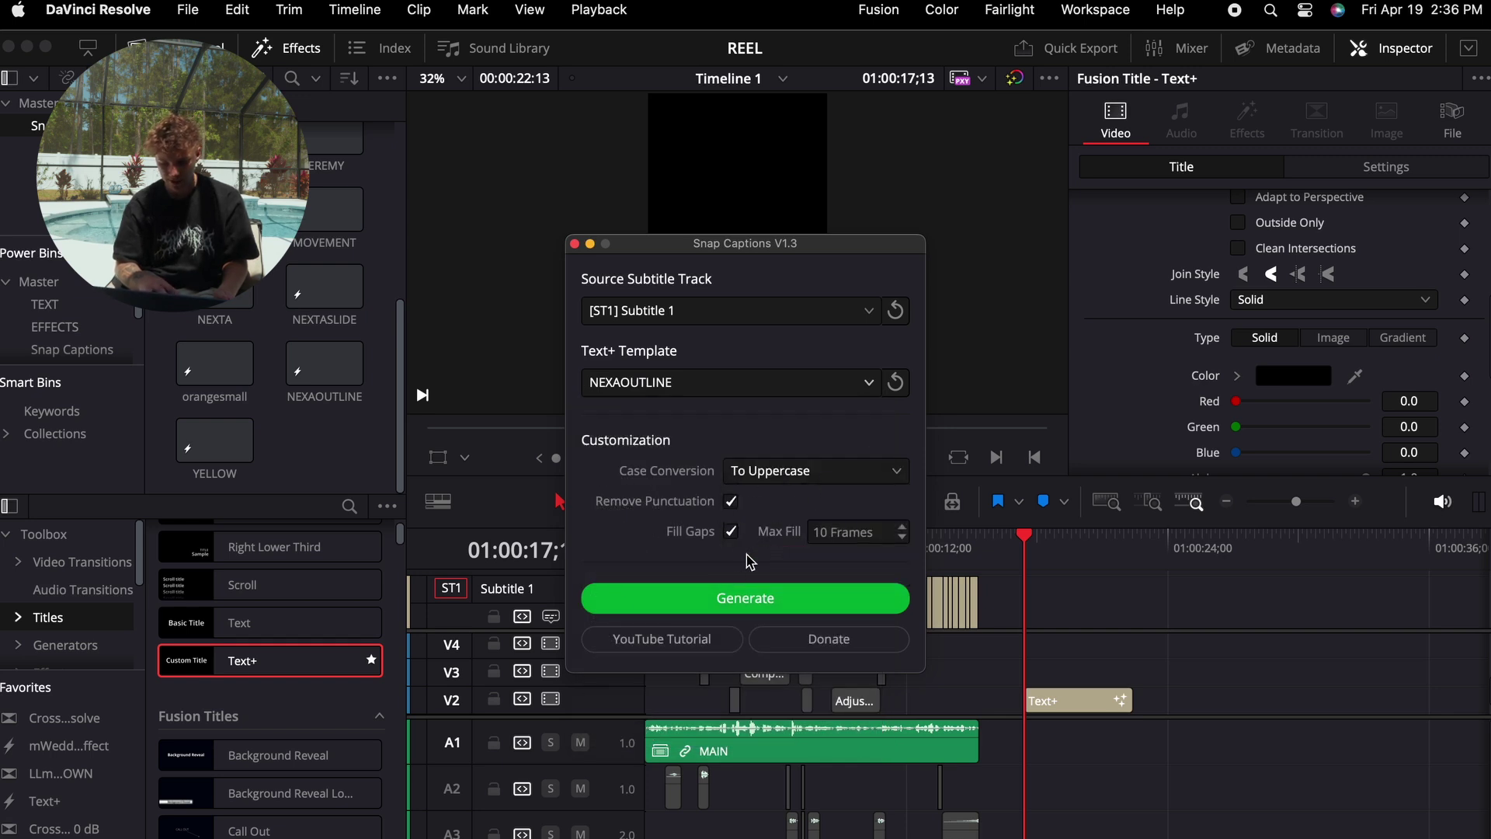
left_click(743, 598)
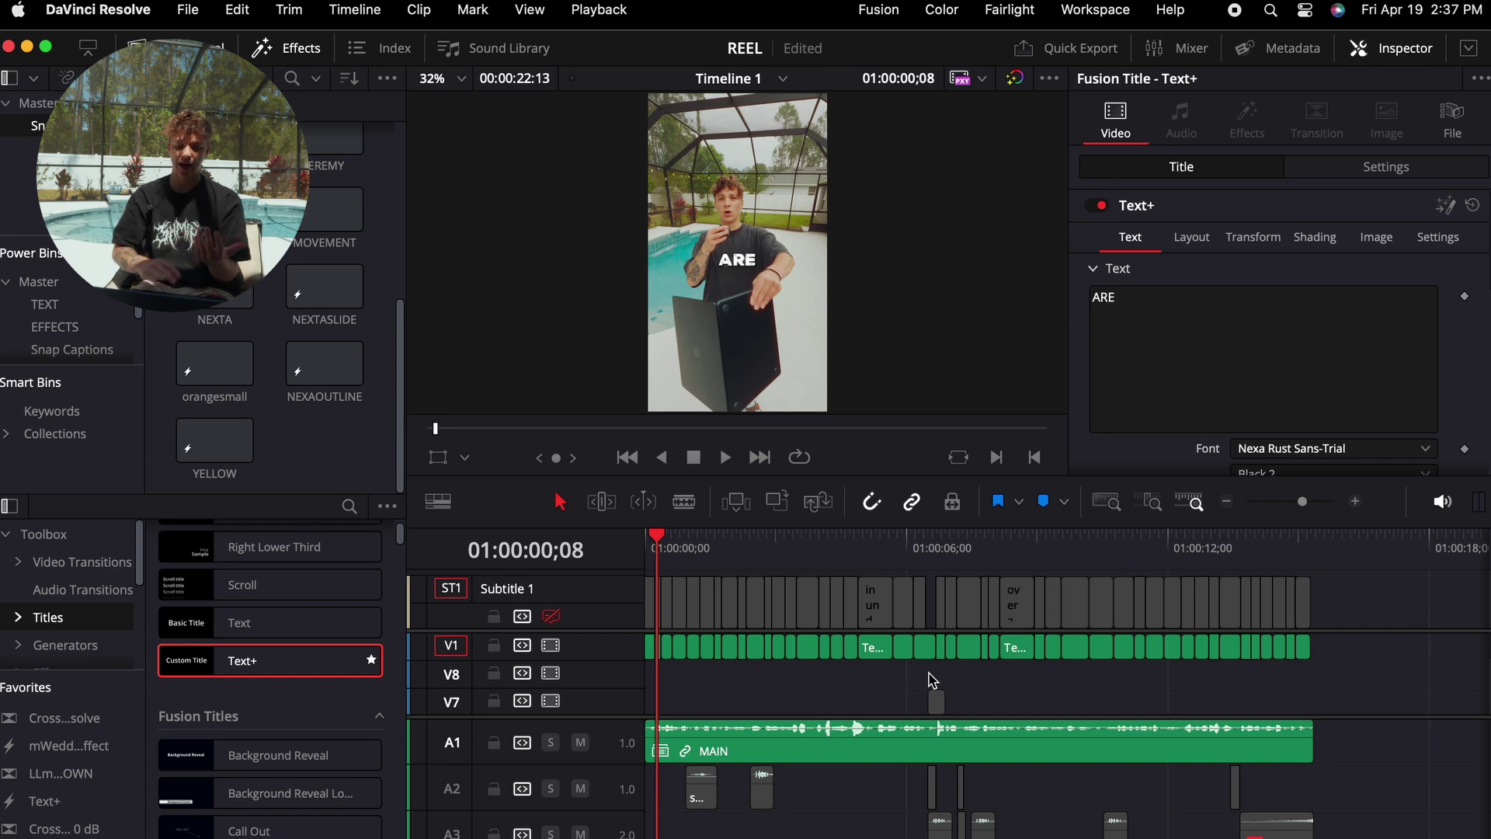
- Change the REAL caption's text colour to red in the Inspector
left_click(965, 648)
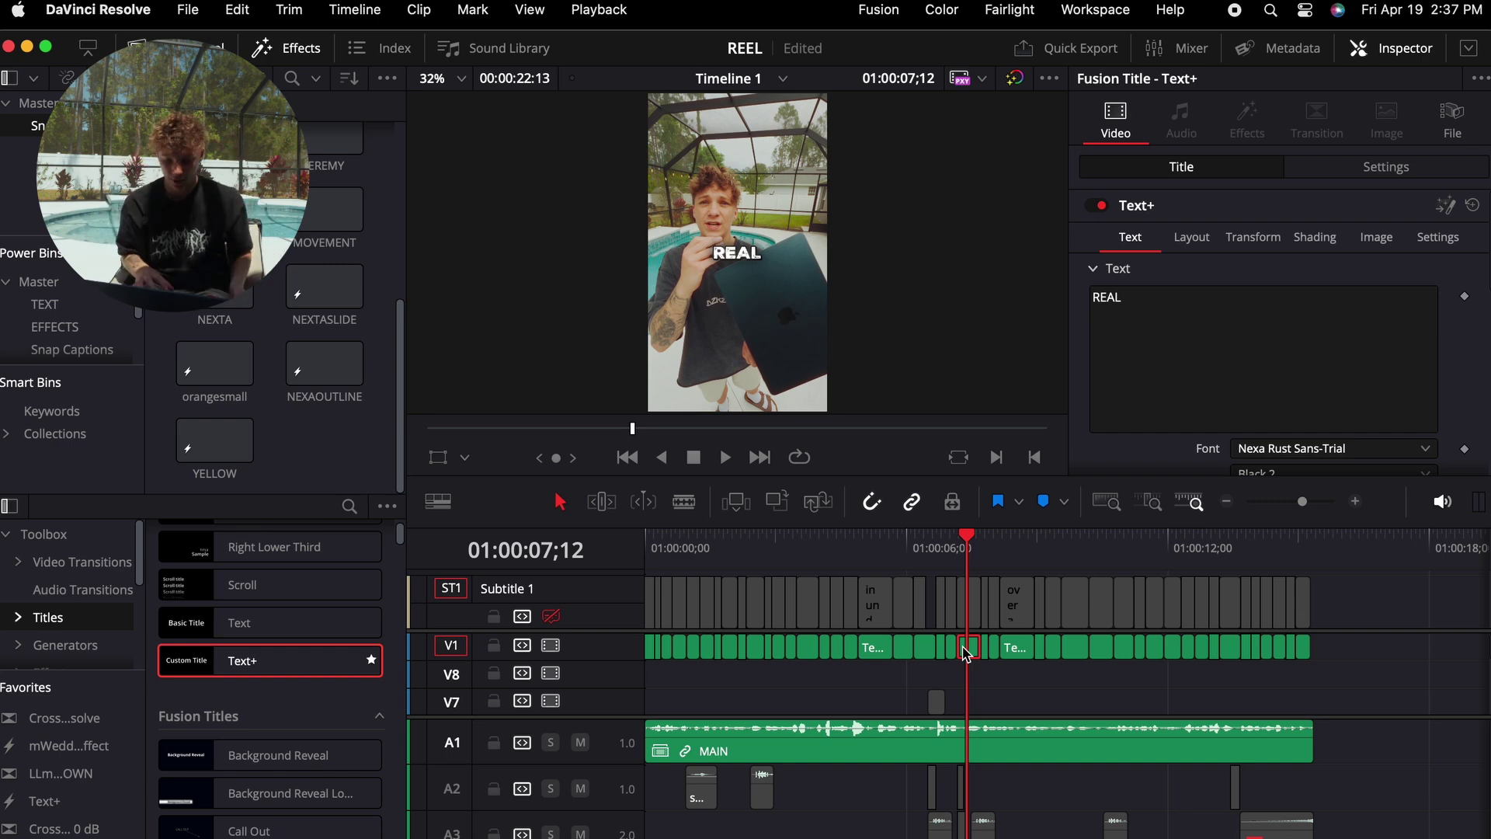
scroll(1257, 365, "down", 2)
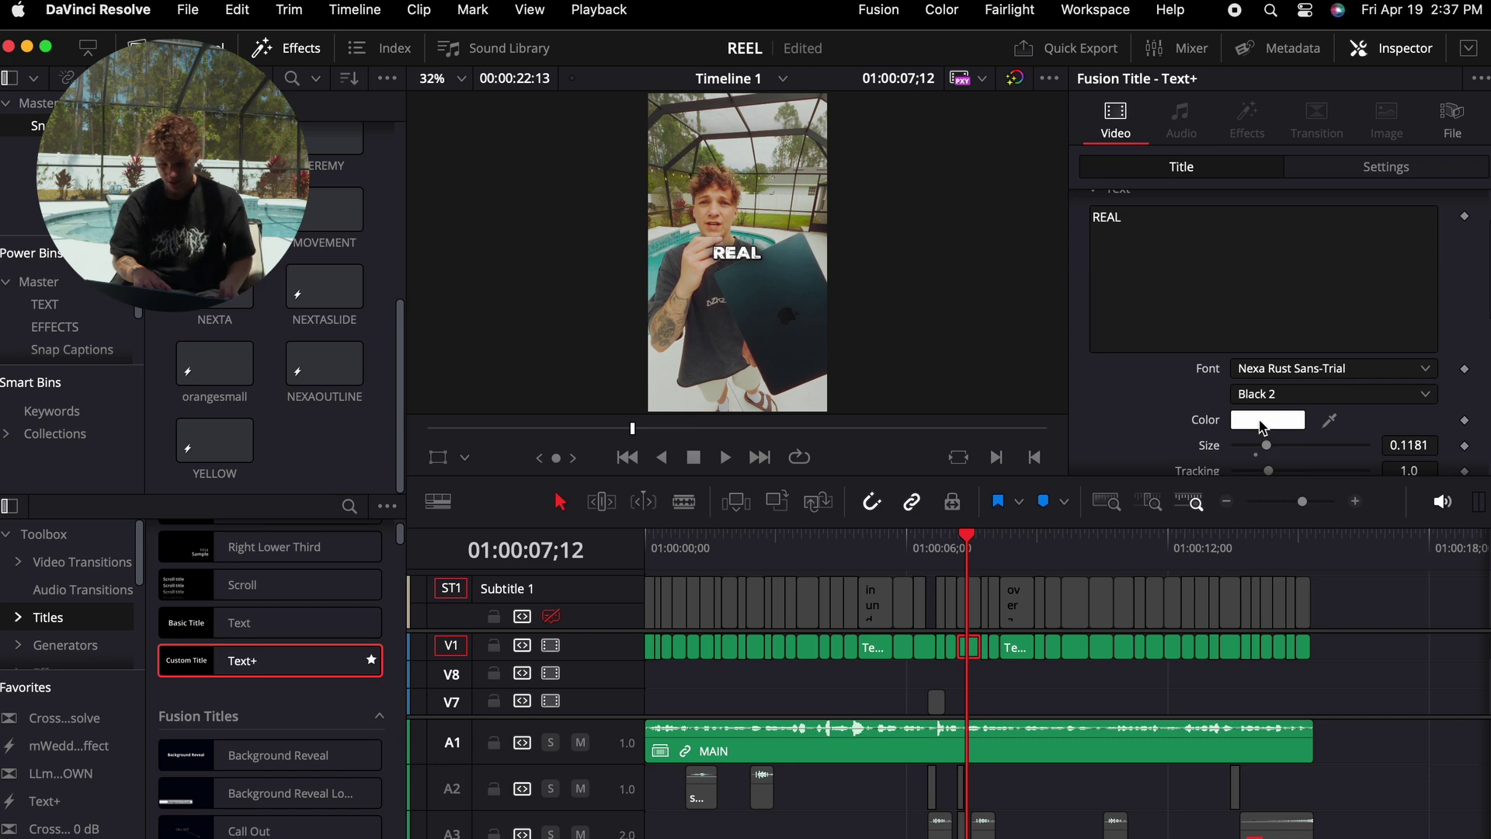
left_click(1265, 420)
left_click(203, 656)
left_click(1039, 682)
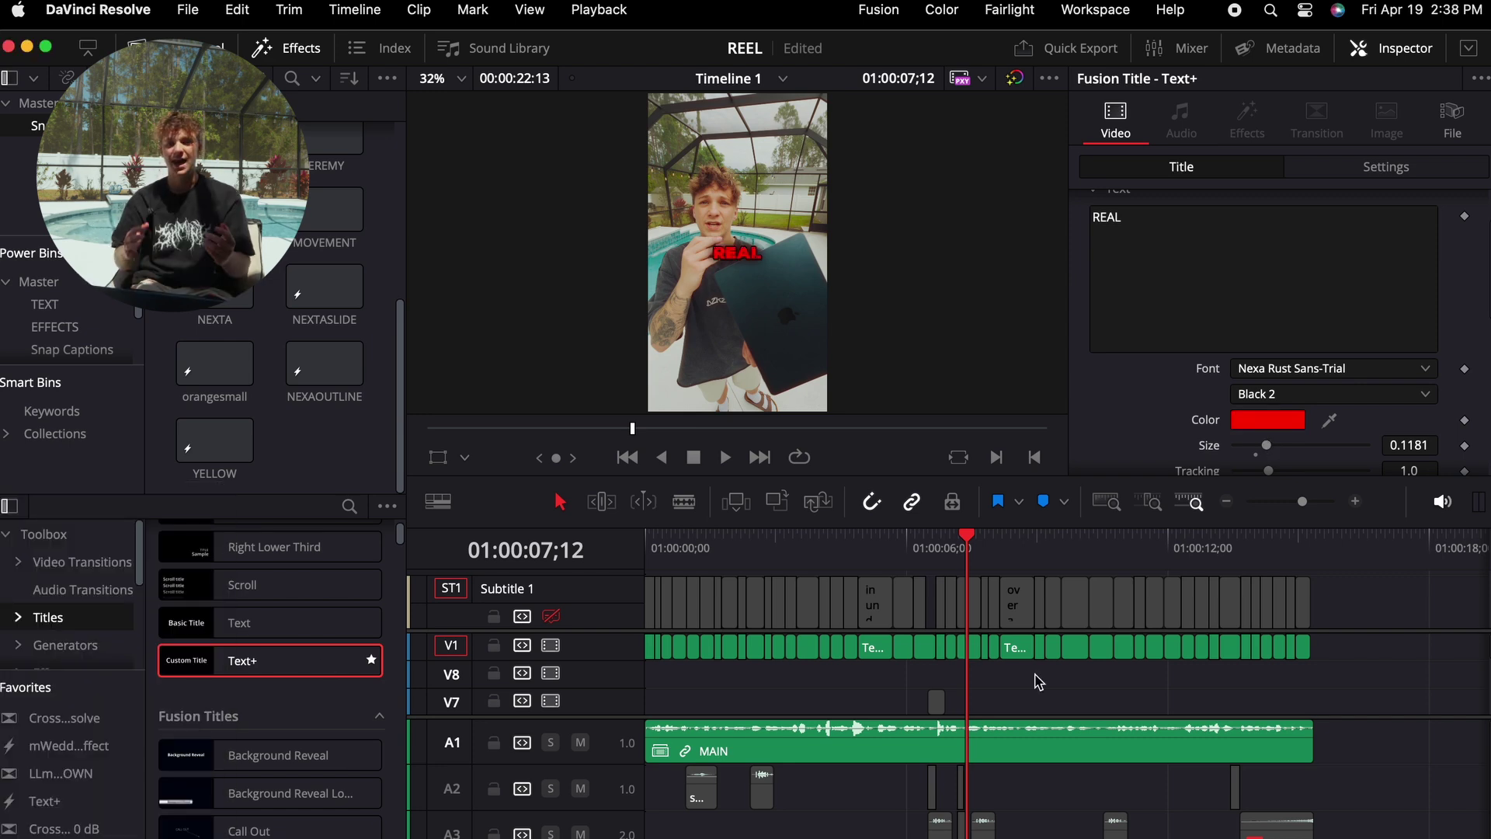